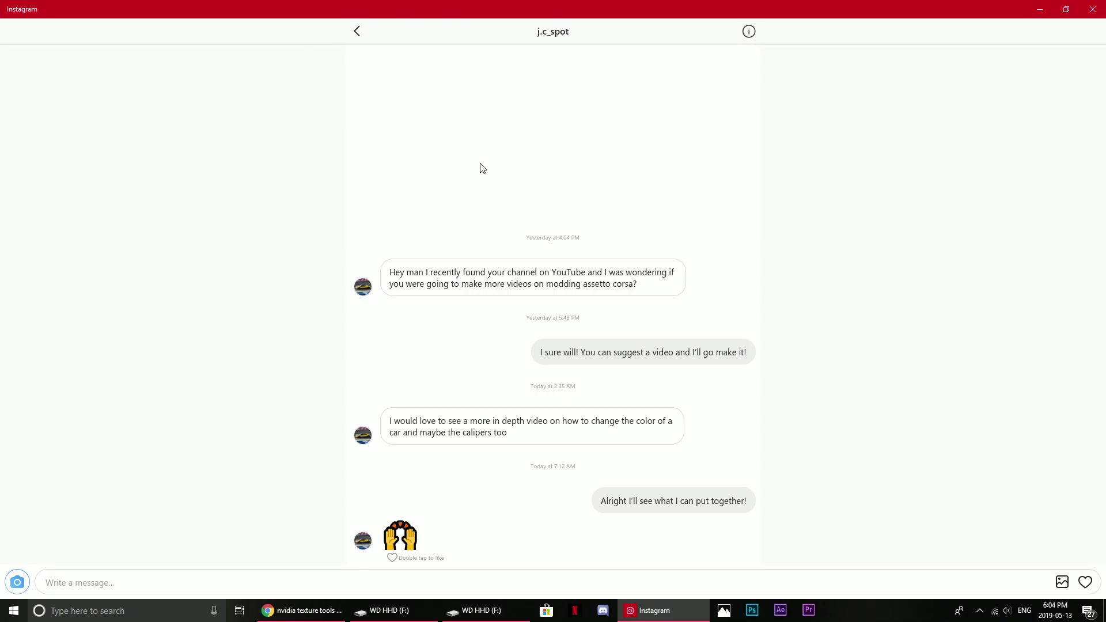
Close the Instagram chat window and restore the Chrome results for 'nvidia texture tools'.
left_click(1095, 10)
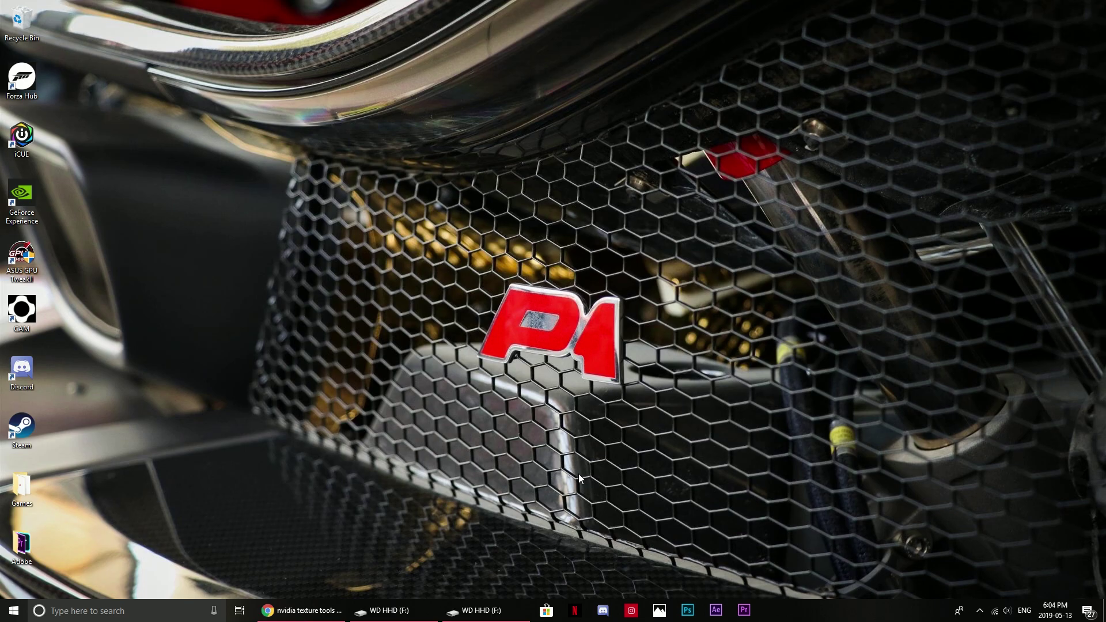
left_click(320, 605)
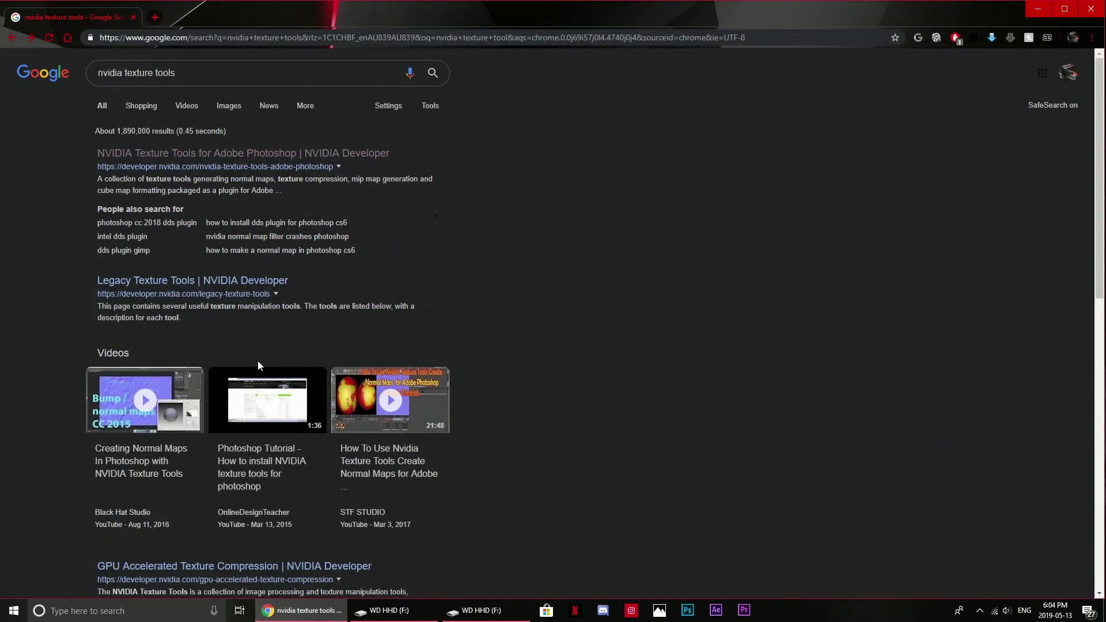
Open the NVIDIA Texture Tools for Adobe Photoshop page, then minimize Chrome.
left_click(199, 72)
left_click(292, 157)
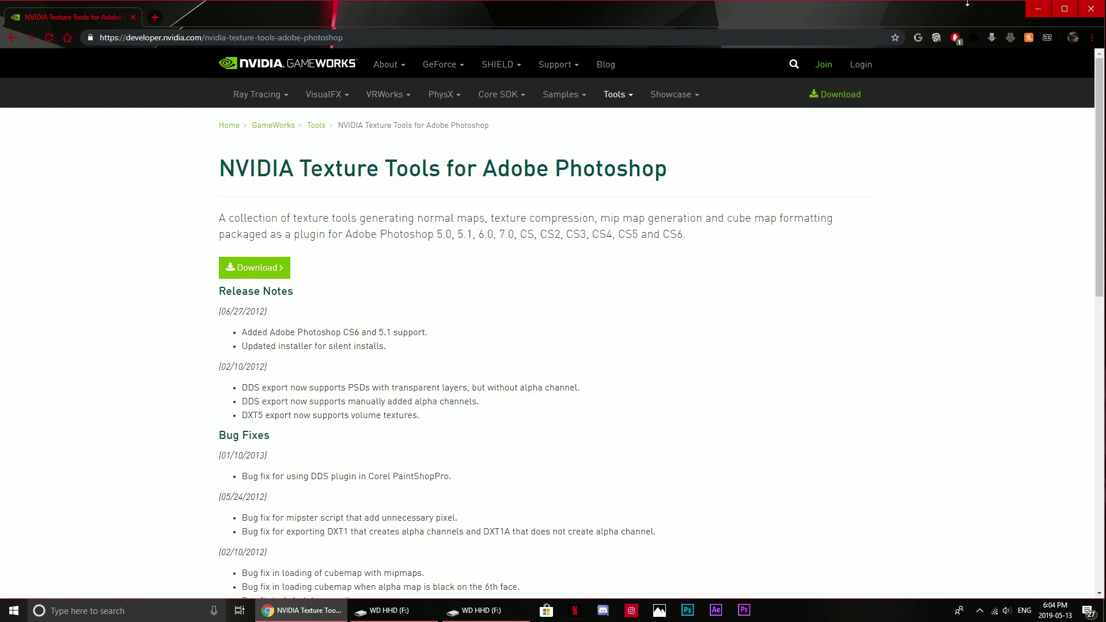
left_click(1039, 9)
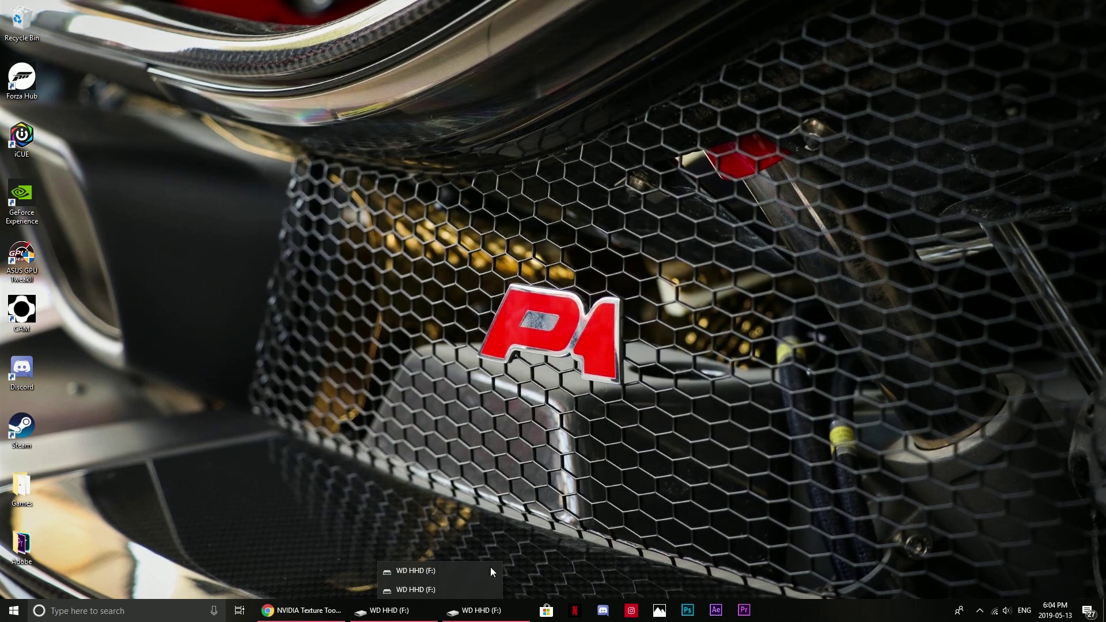
On the F: drive, go to SteamLibrary\steamapps\common\assettocorsa\content\cars.
left_click(394, 610)
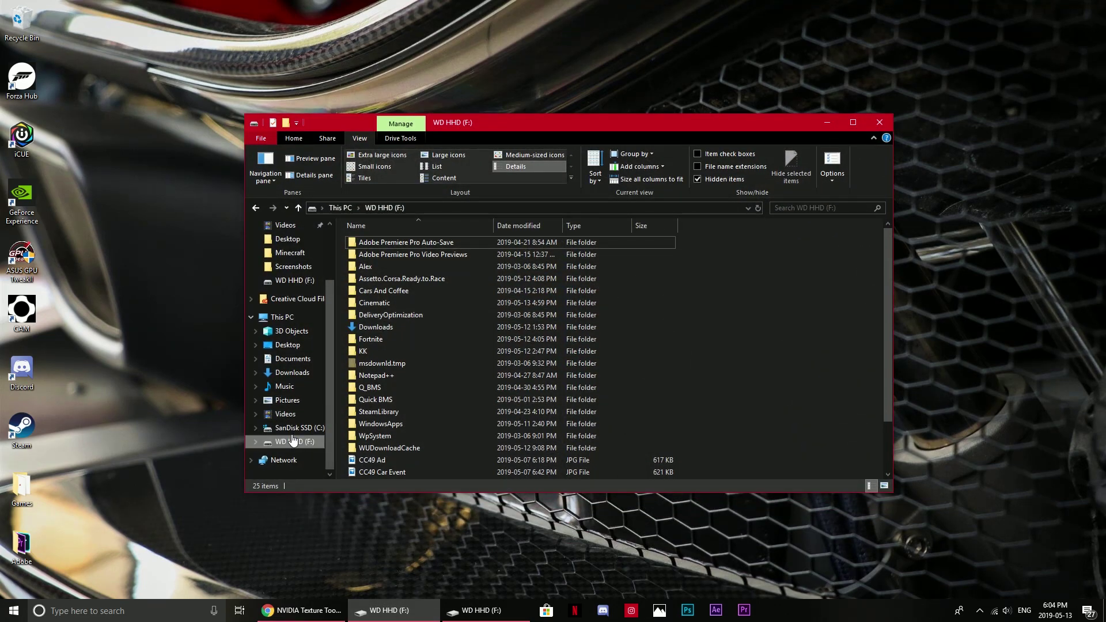
scroll(422, 398, "down", 1)
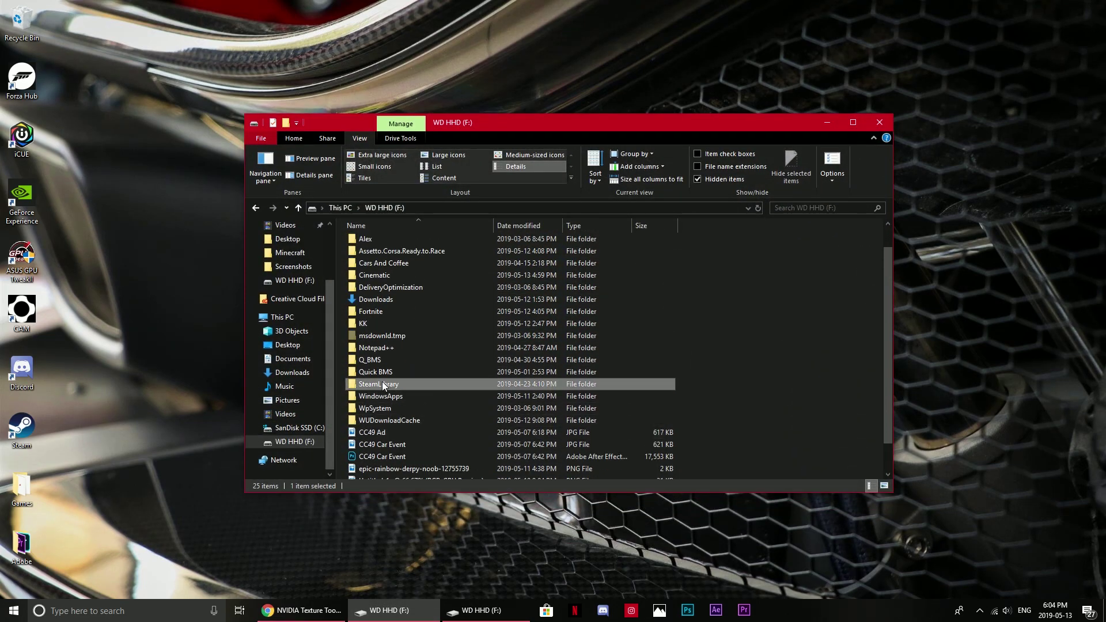
double_click(382, 383)
double_click(378, 255)
double_click(381, 241)
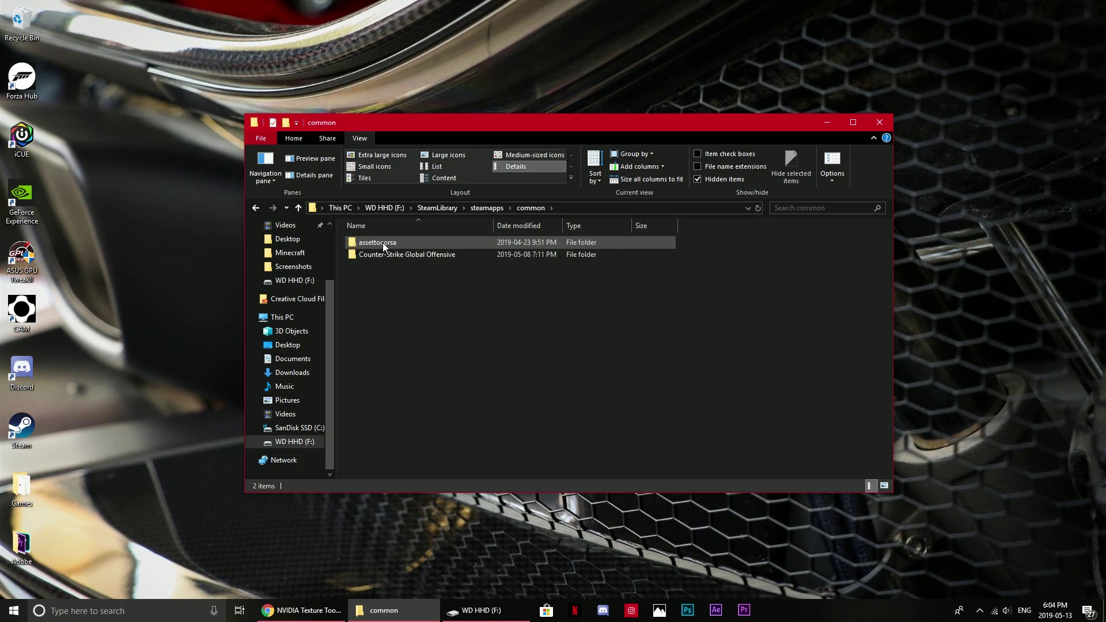
double_click(383, 243)
double_click(382, 266)
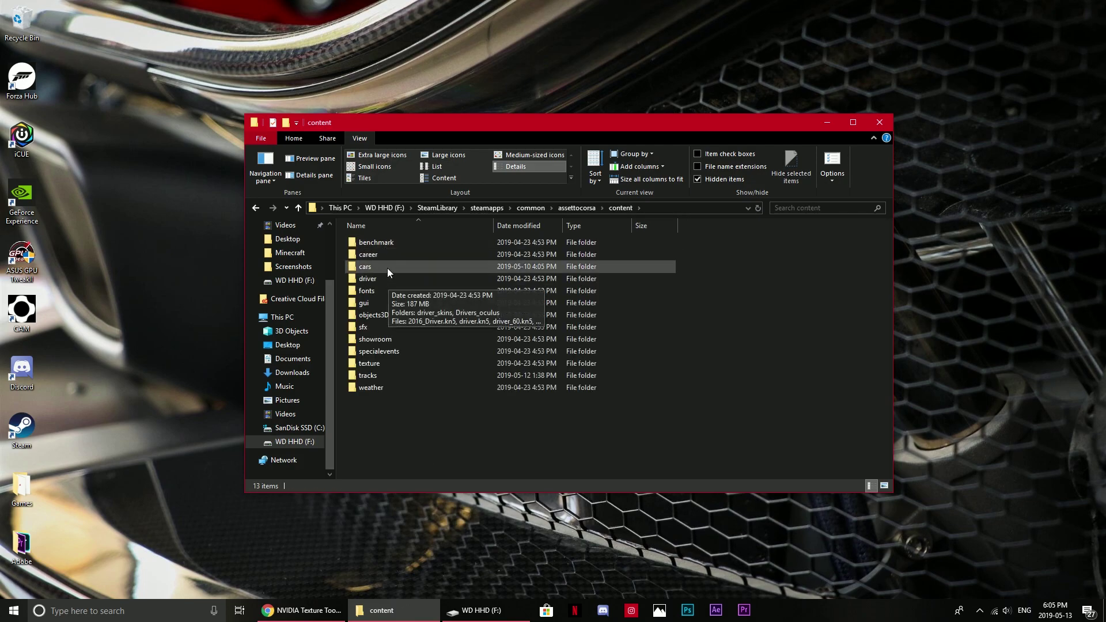
double_click(387, 268)
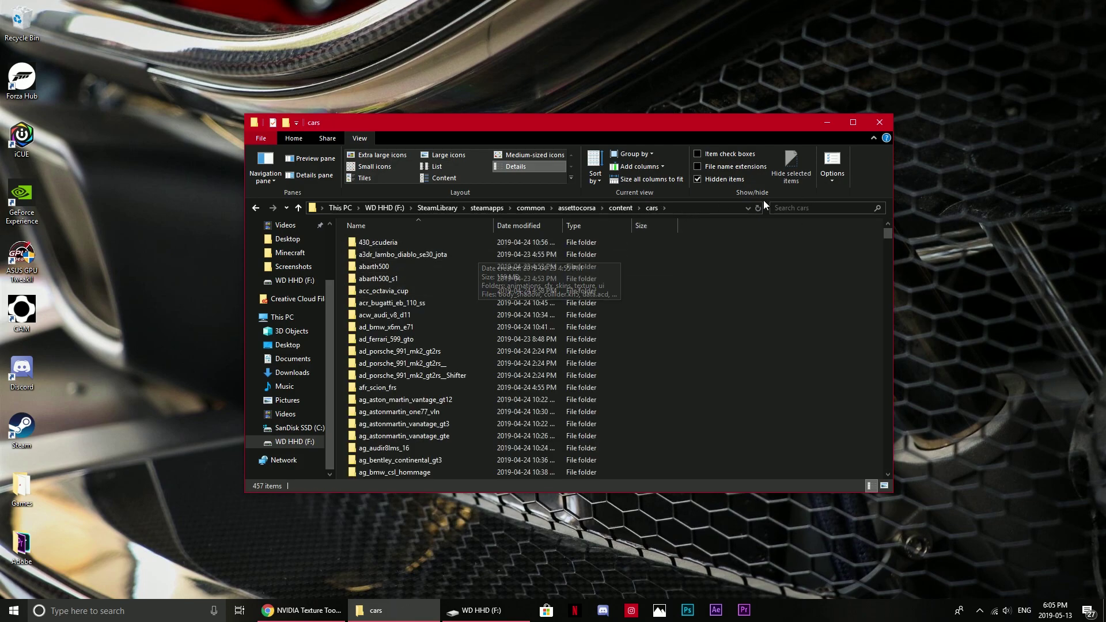
Search the cars folder for porsche_918 and open porsche_918_spyder_roadster's skins folder.
left_click(790, 207)
type("por")
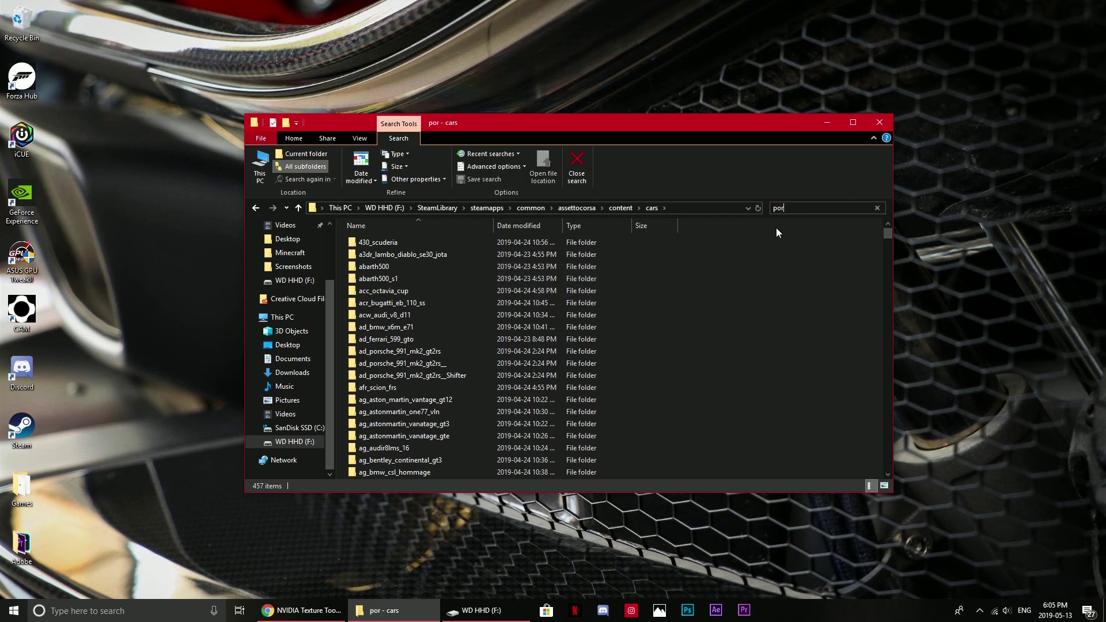
type("sche")
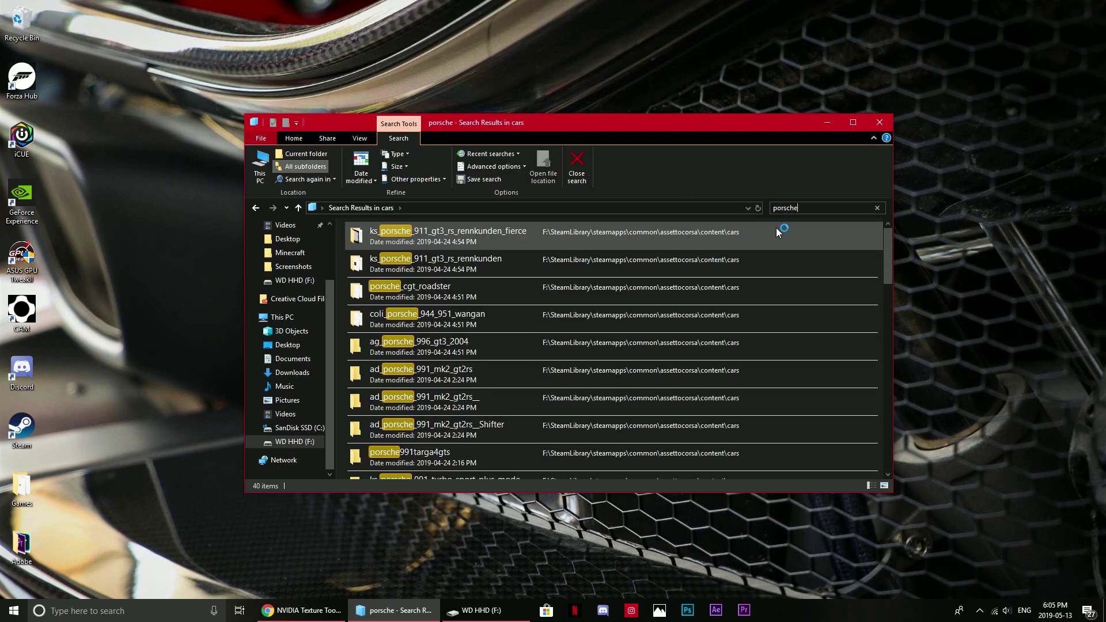
type("_")
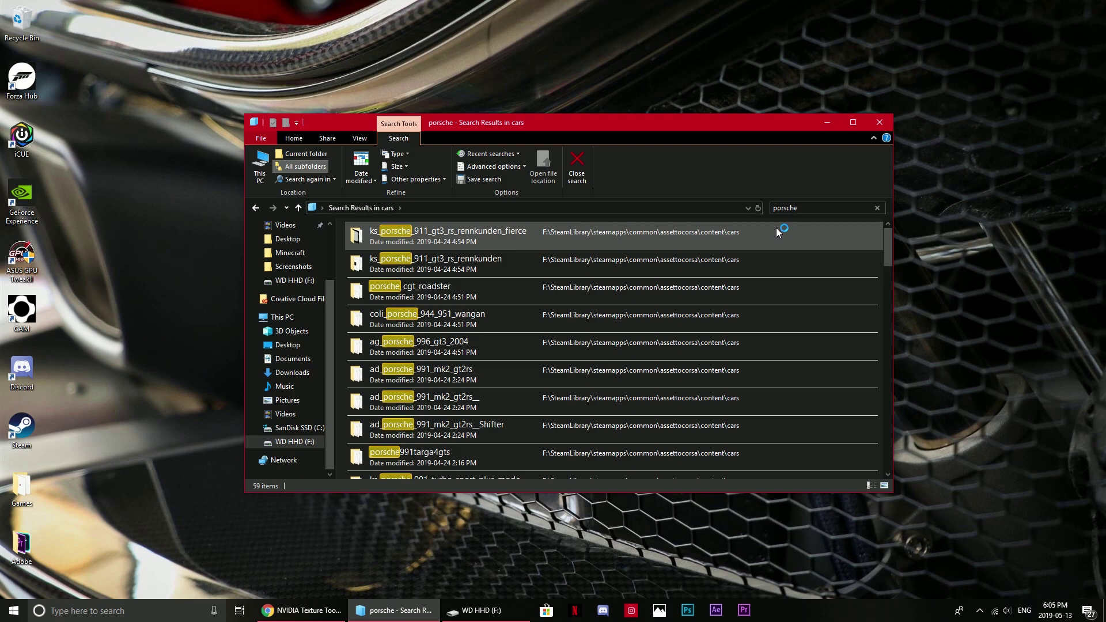
type("918")
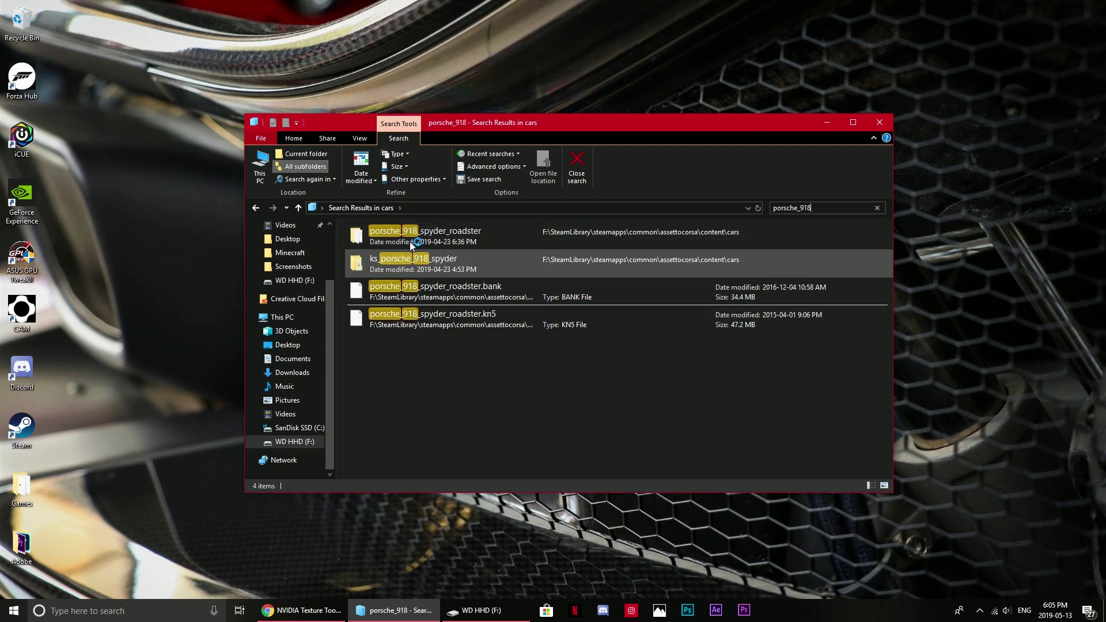
left_click(451, 241)
double_click(451, 241)
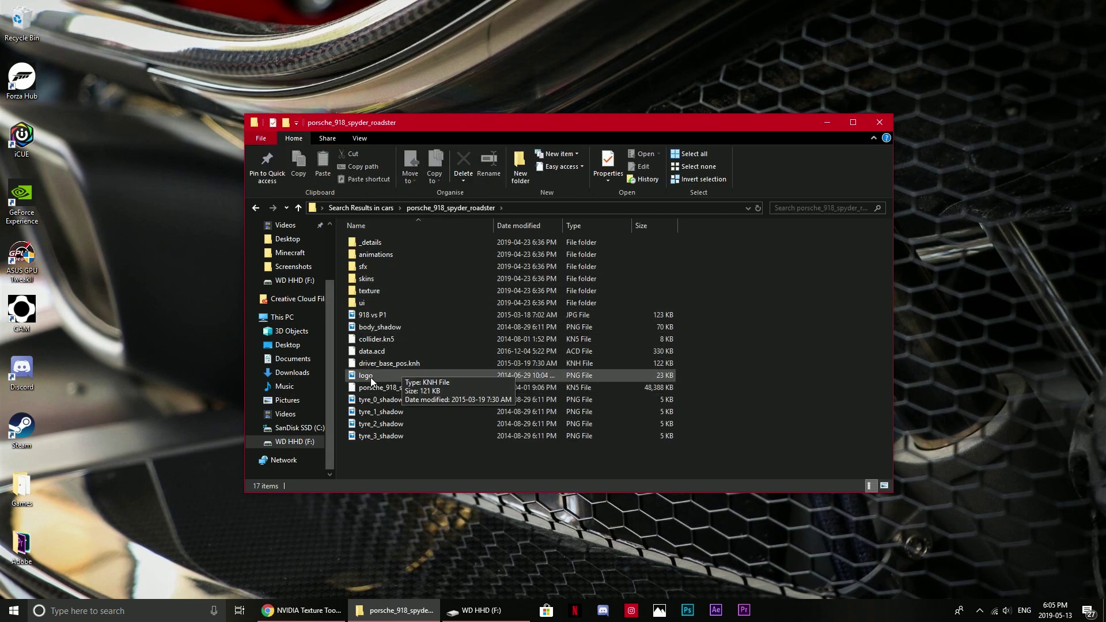
double_click(372, 291)
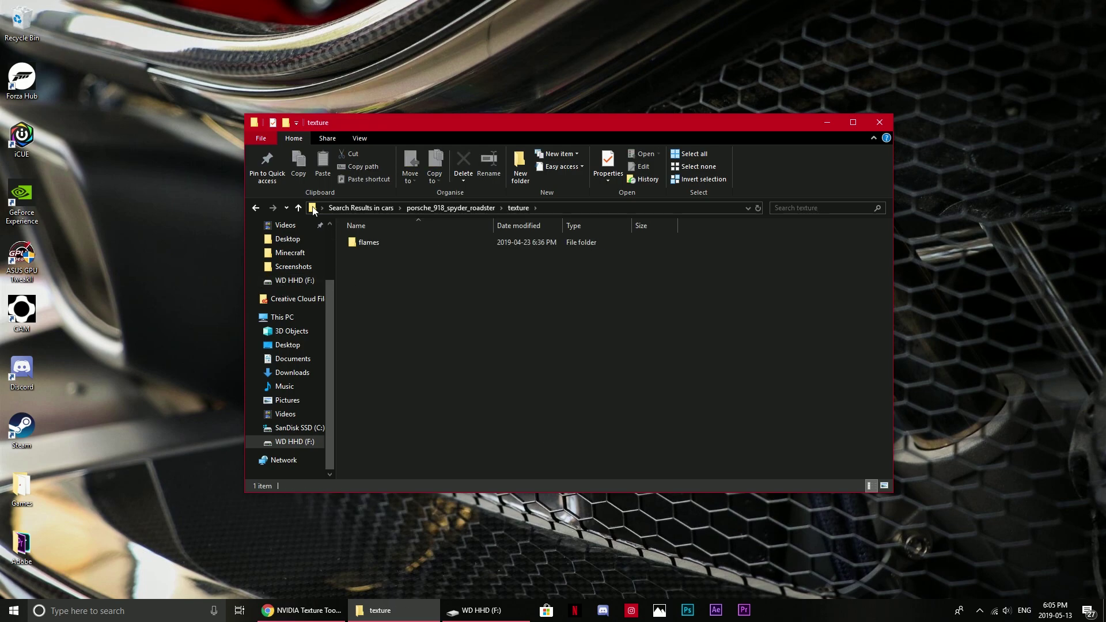
left_click(261, 209)
double_click(376, 284)
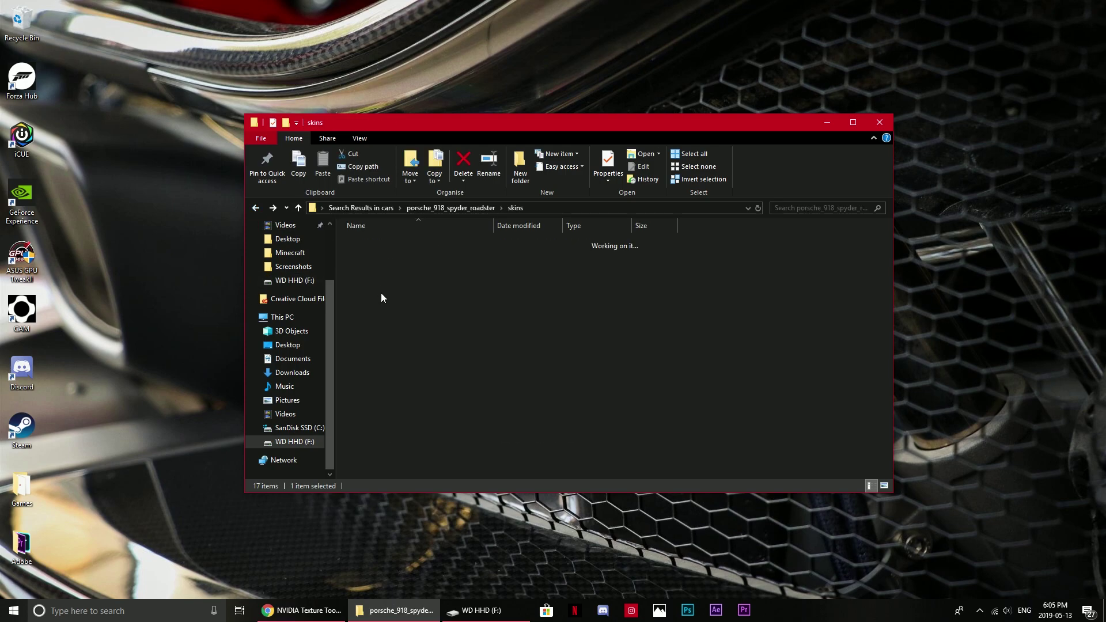
Browse the white and special_blue_liquid_light skin folders, returning to the skins list.
scroll(289, 354, "up", 1)
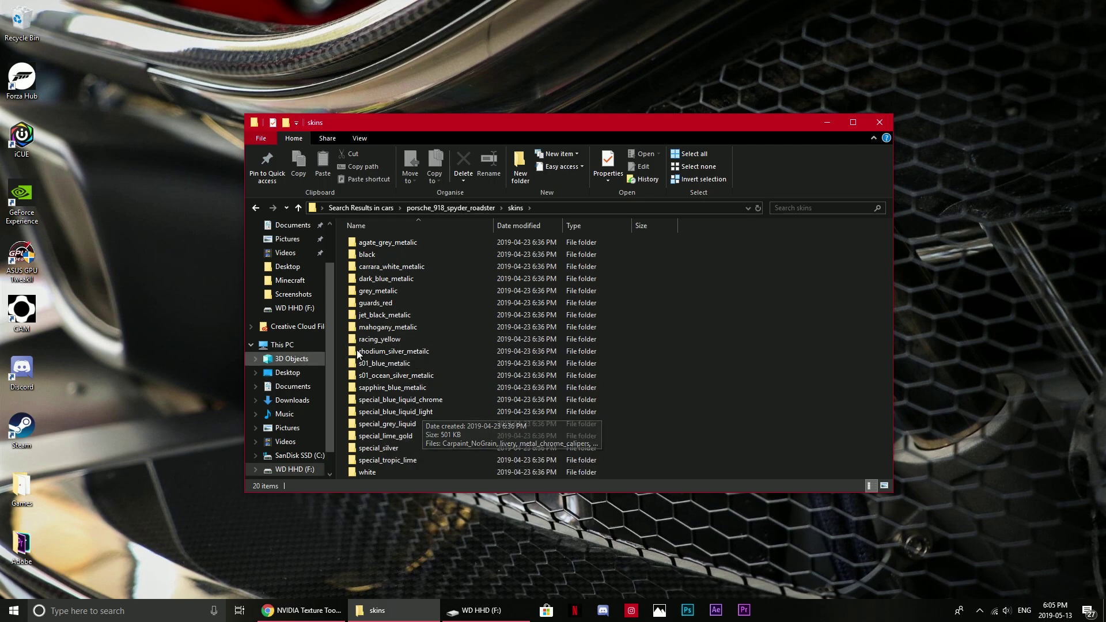
scroll(268, 388, "down", 1)
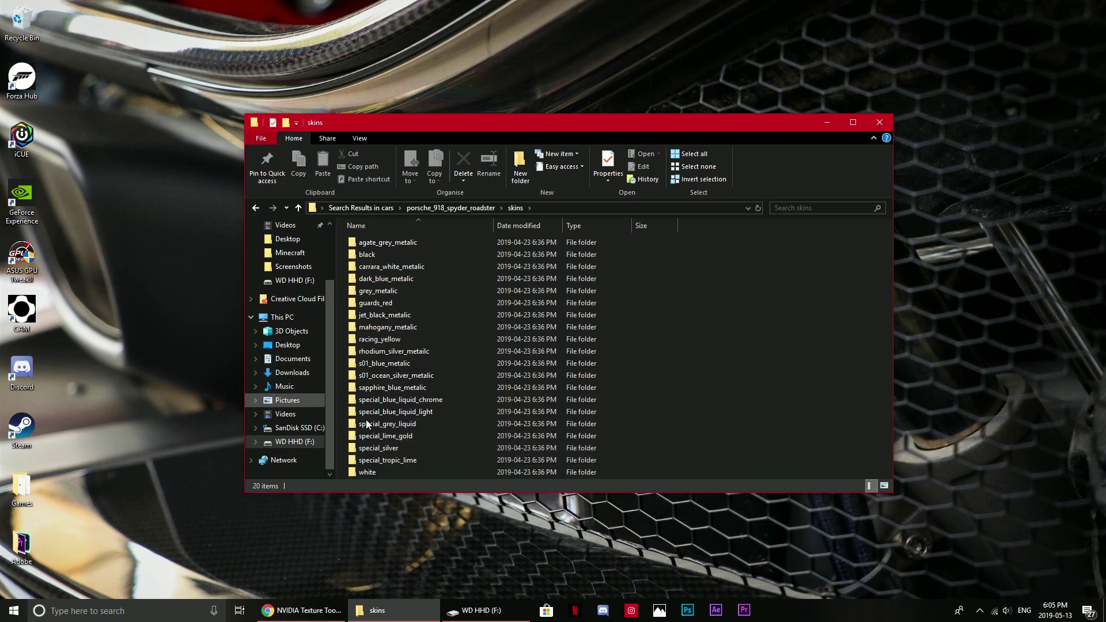
double_click(436, 472)
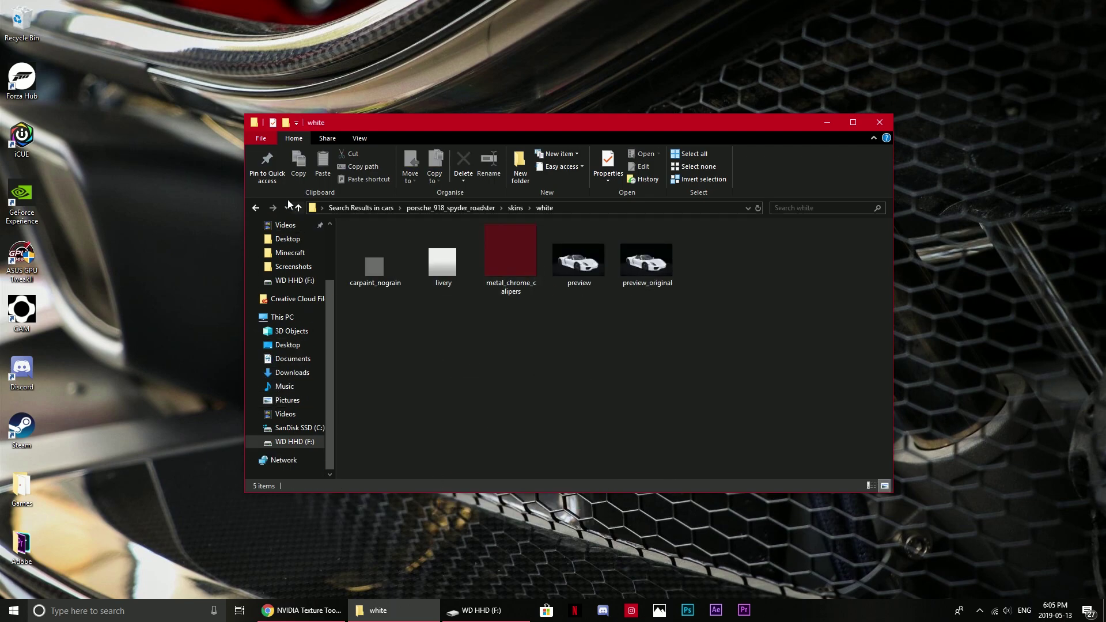
left_click(256, 208)
double_click(423, 415)
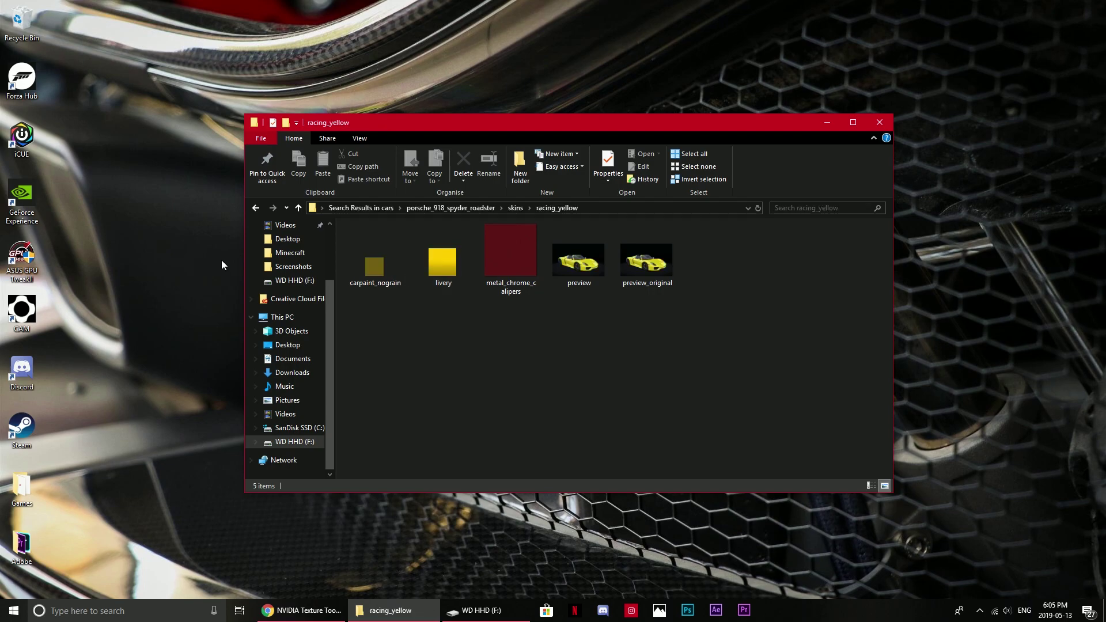
left_click(258, 208)
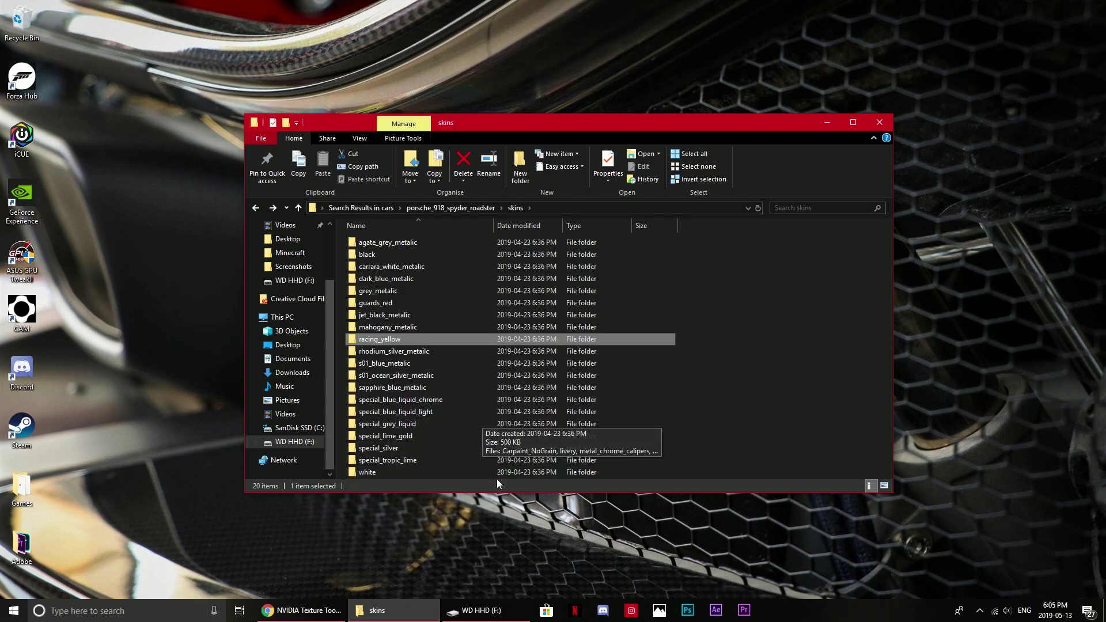
Create a new folder named acid_green in the skins folder.
right_click(418, 342)
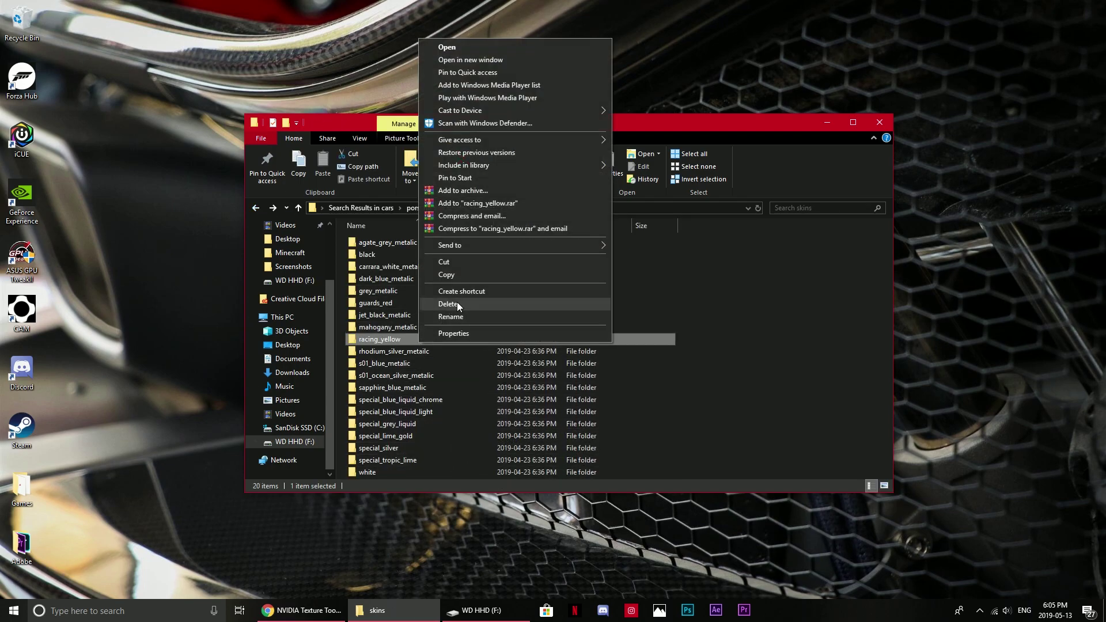
left_click(768, 344)
right_click(719, 455)
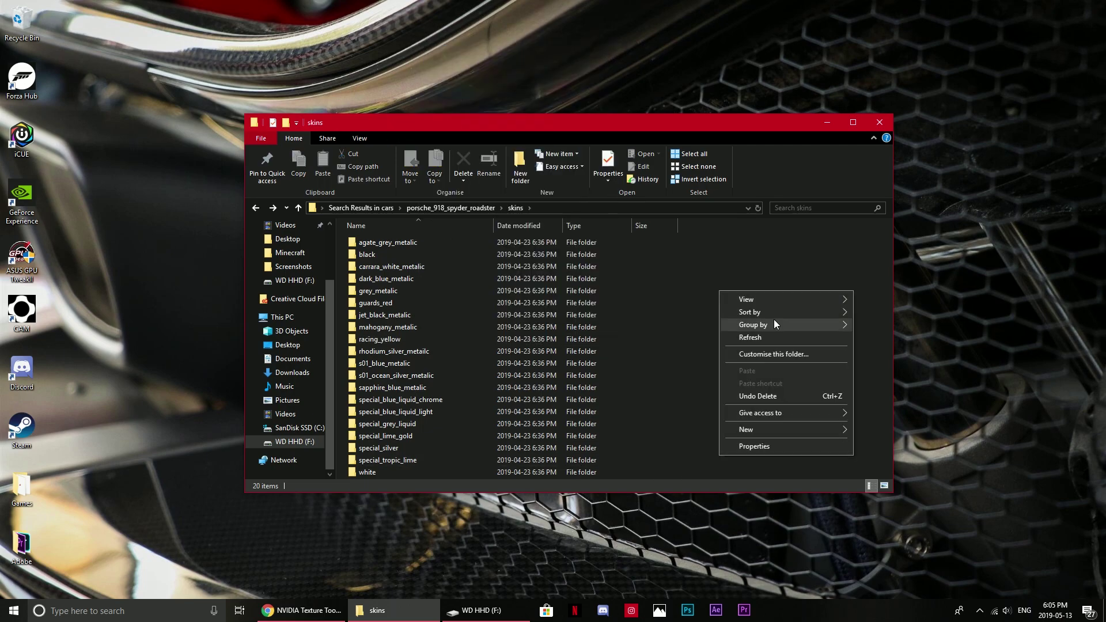
mouse_move(782, 431)
left_click(881, 430)
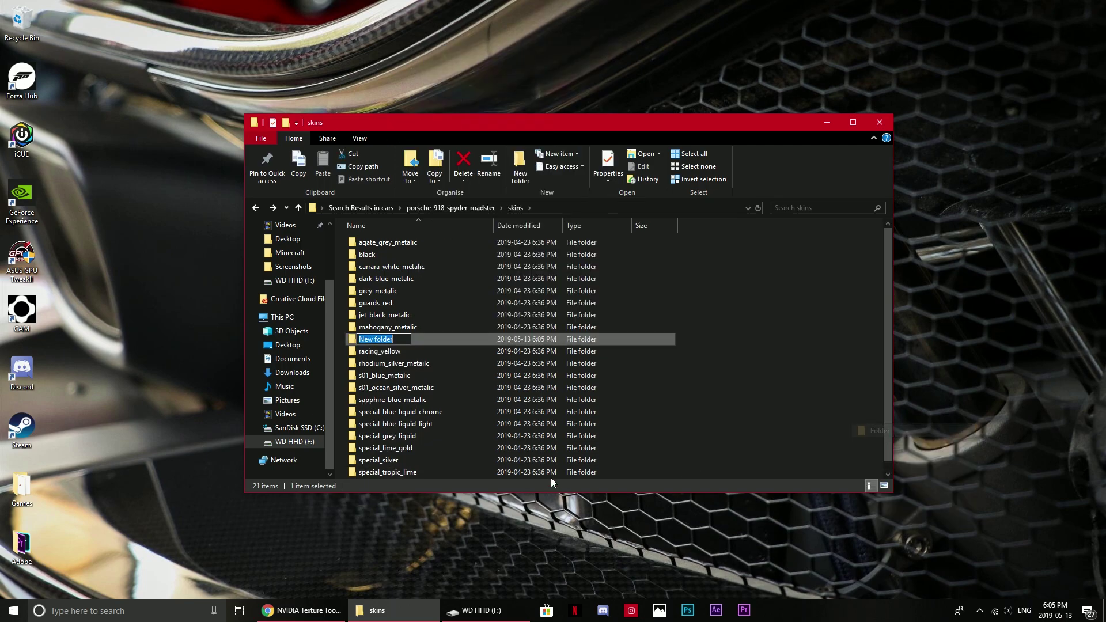
key("BackSpace")
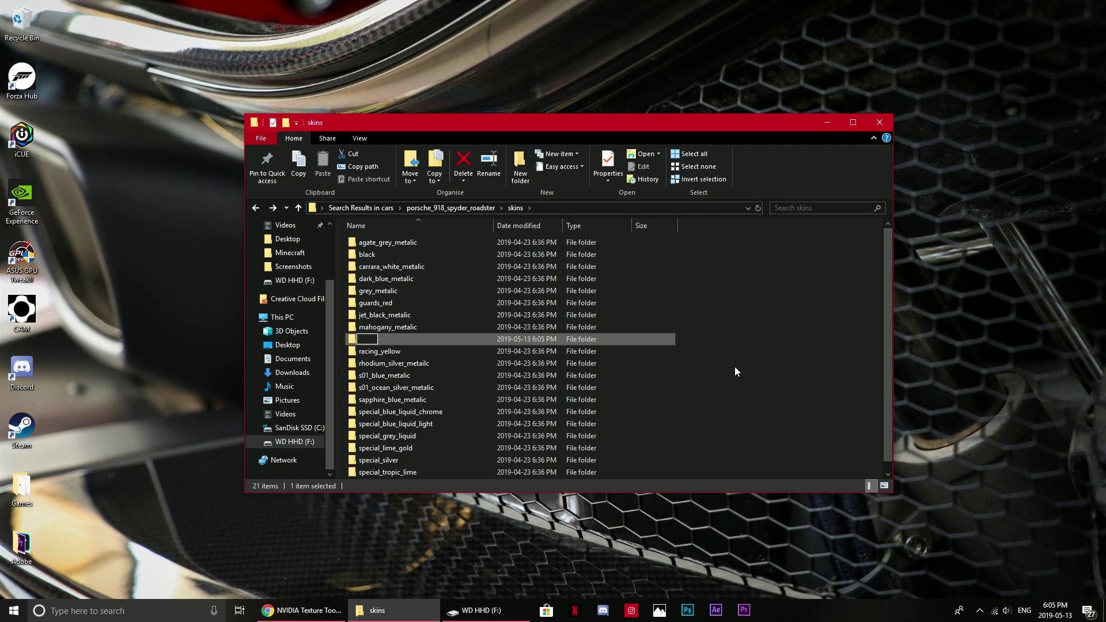
type("acid_green")
key("Return")
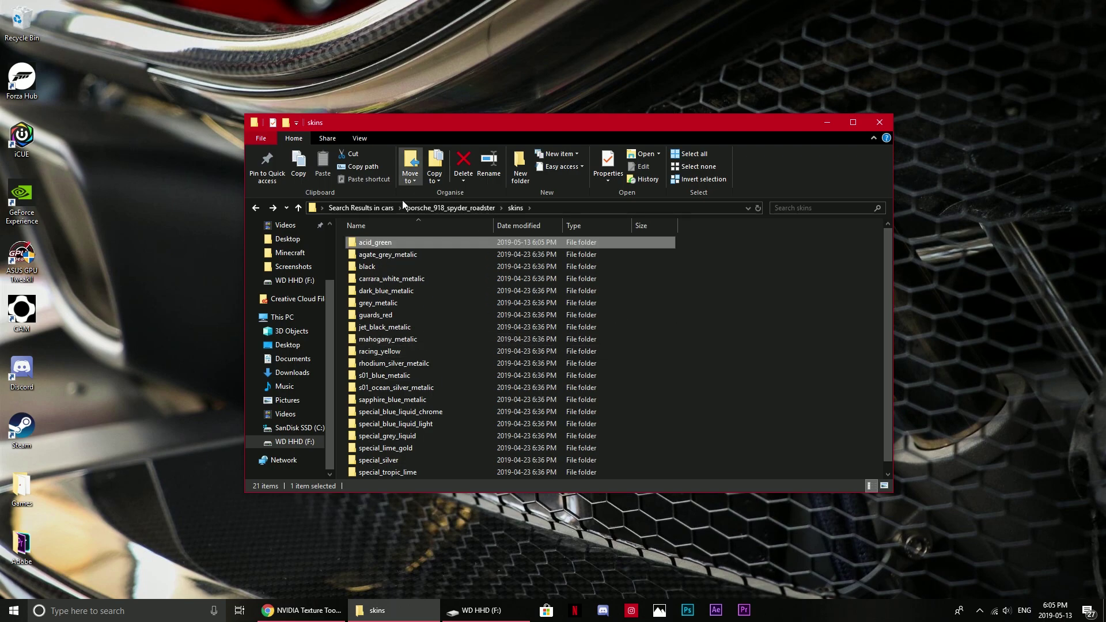
Copy all five racing_yellow skin files and paste them into acid_green.
double_click(421, 350)
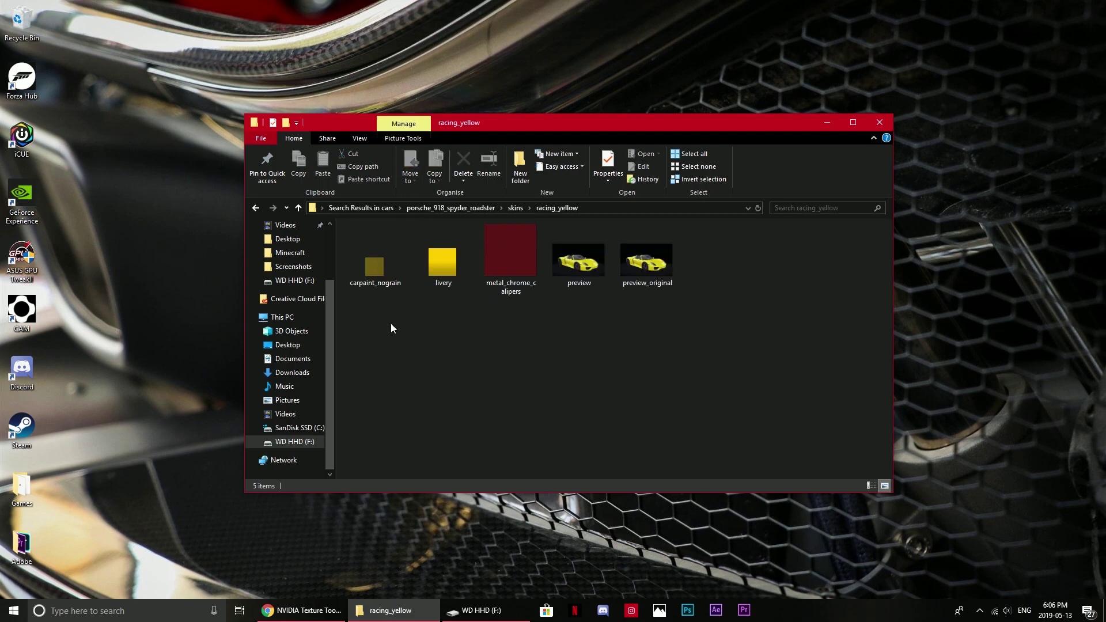
left_click_drag(357, 301, 851, 255)
key("ctrl+c")
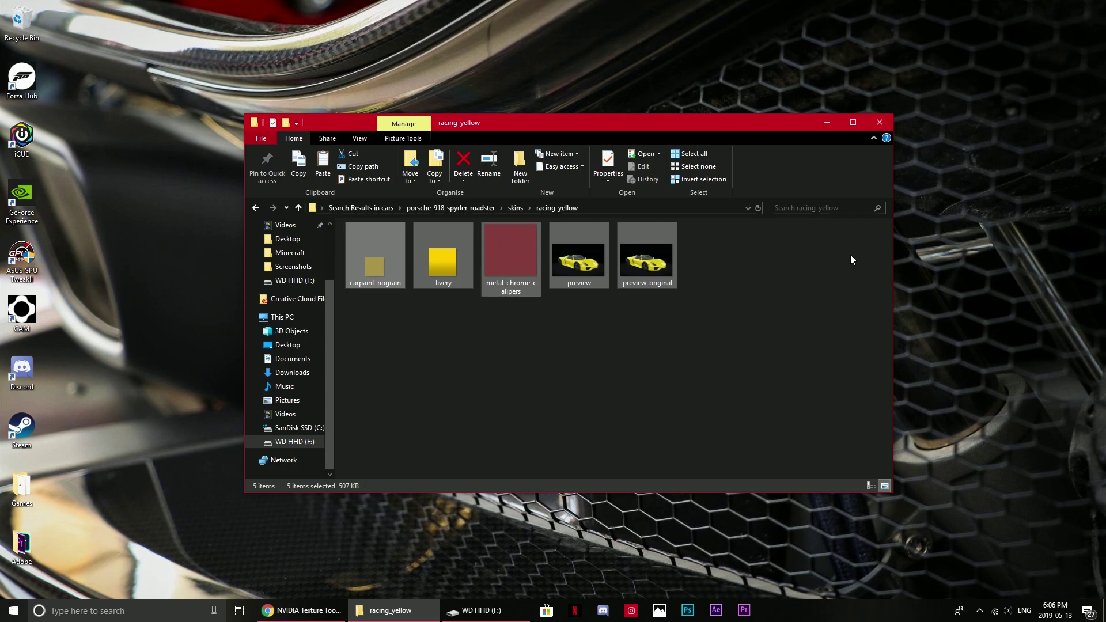
left_click(255, 208)
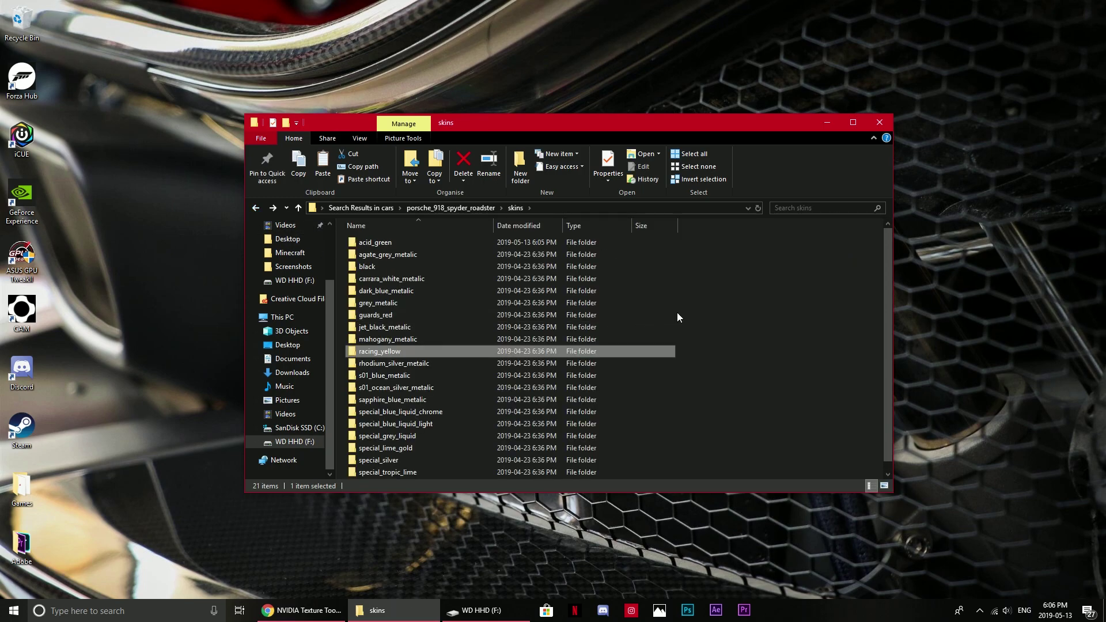
double_click(396, 243)
key("ctrl+v")
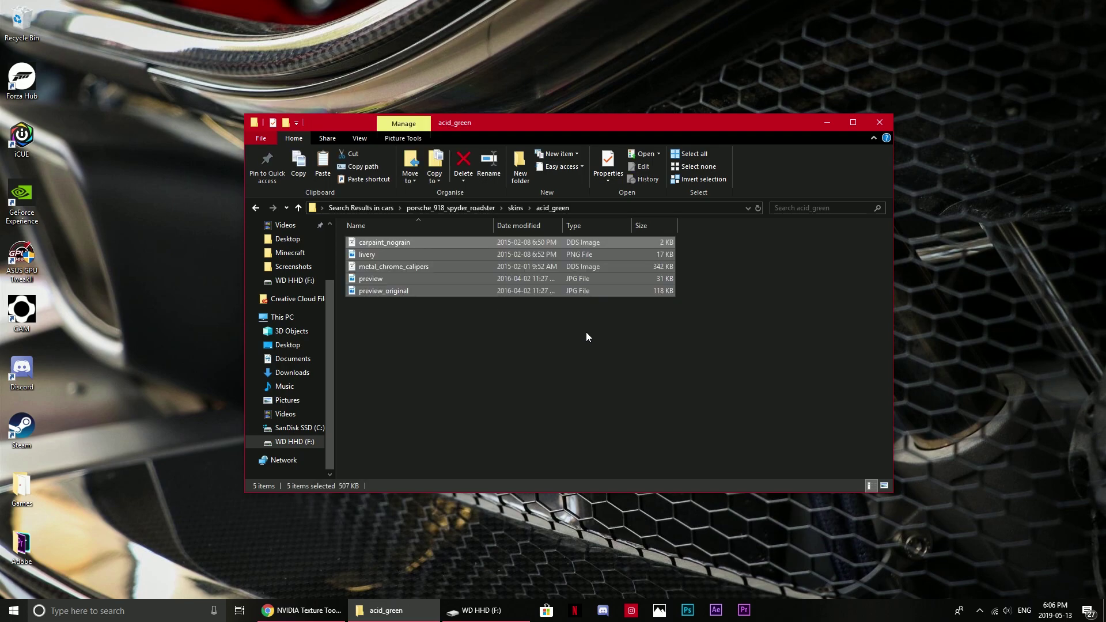
Display the acid_green files as large thumbnails.
left_click(359, 138)
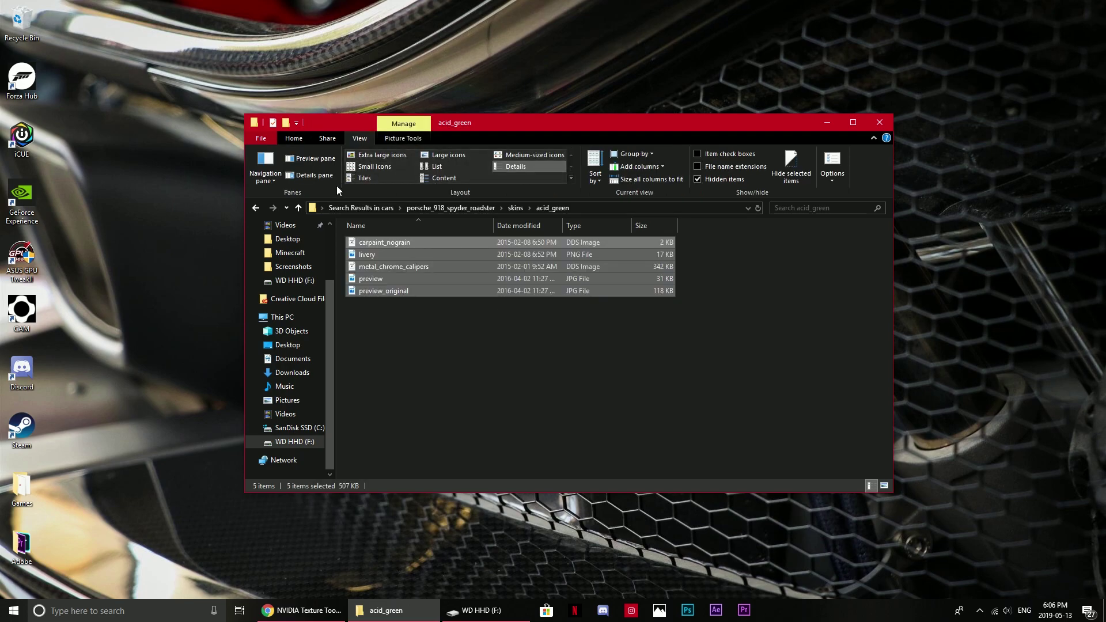
left_click(386, 155)
left_click(448, 155)
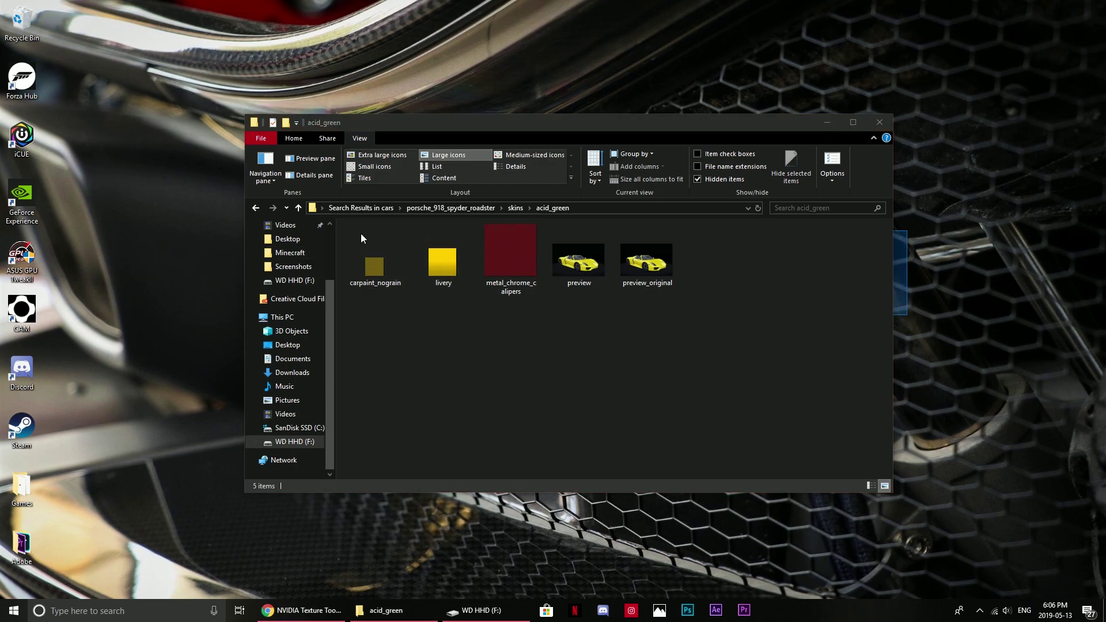
left_click_drag(811, 320, 620, 345)
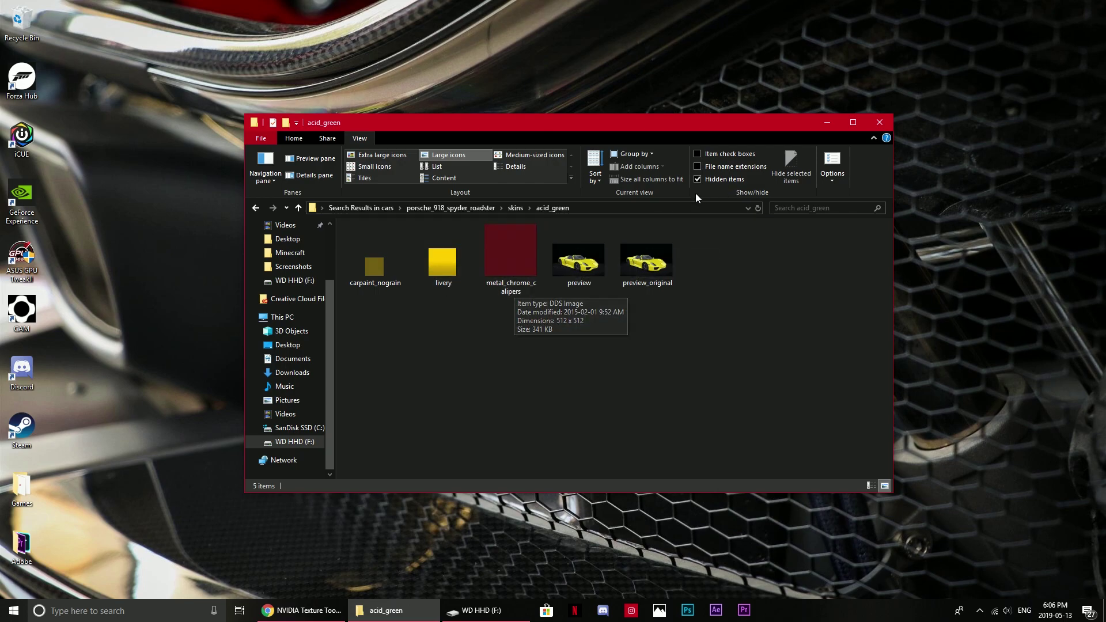
Launch Photoshop and create a new 100×100 pixel document.
left_click(828, 119)
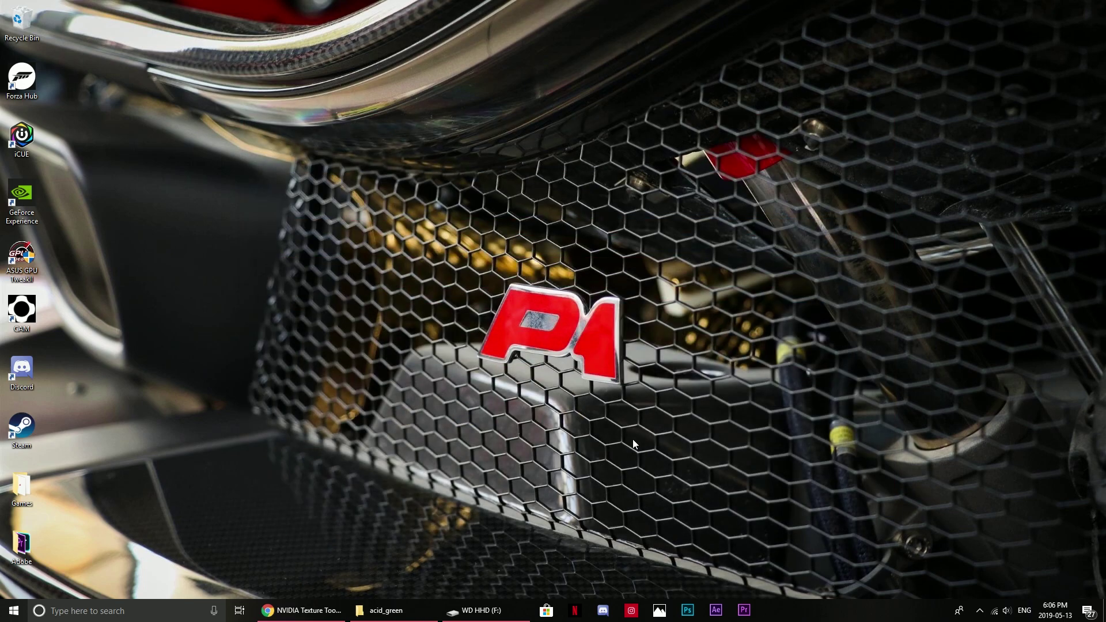
left_click(687, 609)
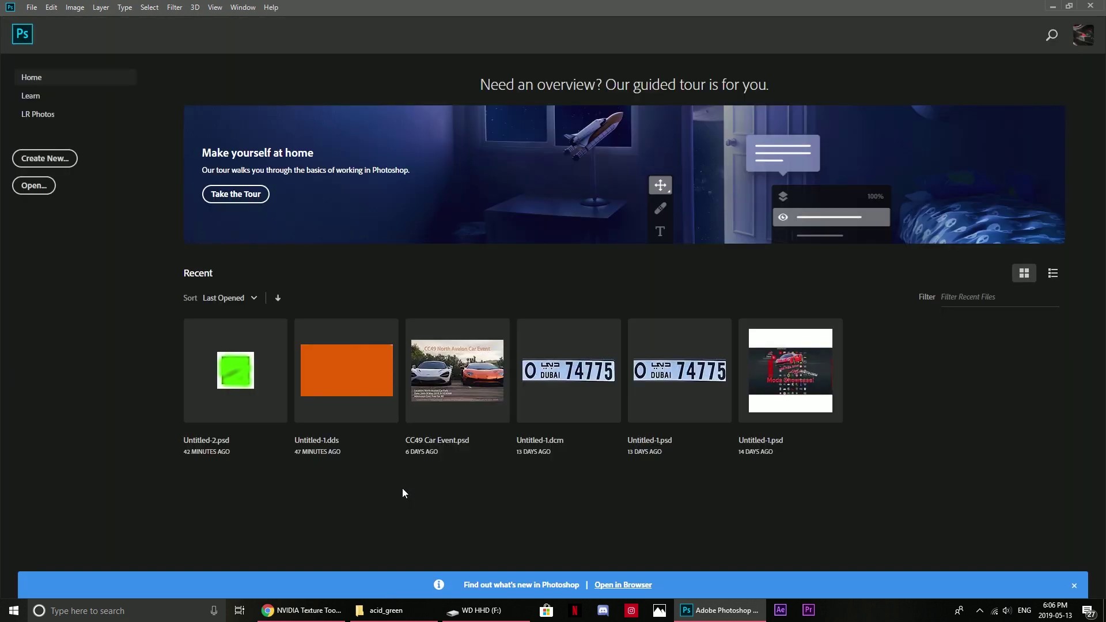
left_click(51, 157)
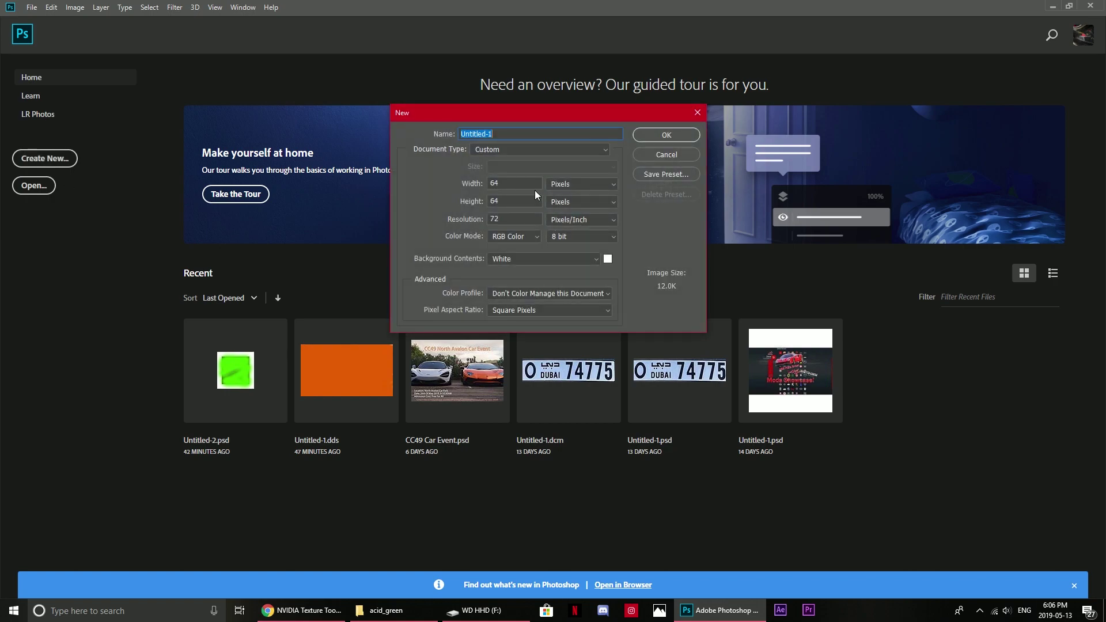
double_click(535, 189)
key("BackSpace")
type("100100")
left_click(672, 139)
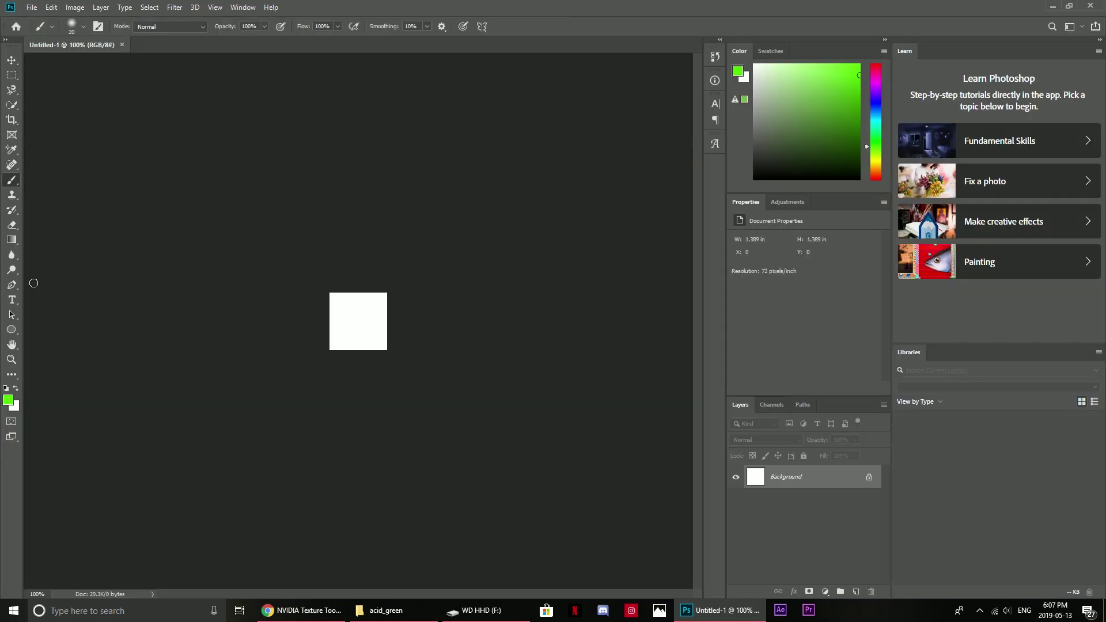
Zoom in on the small canvas and select the standard Brush tool.
left_click(11, 359)
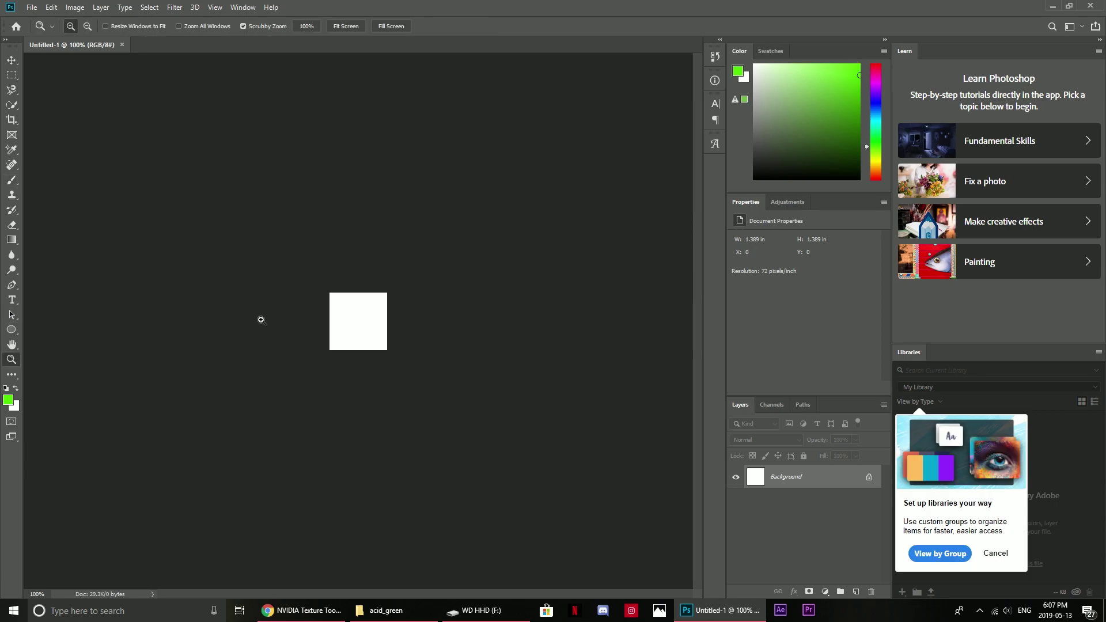
left_click_drag(368, 302, 374, 328)
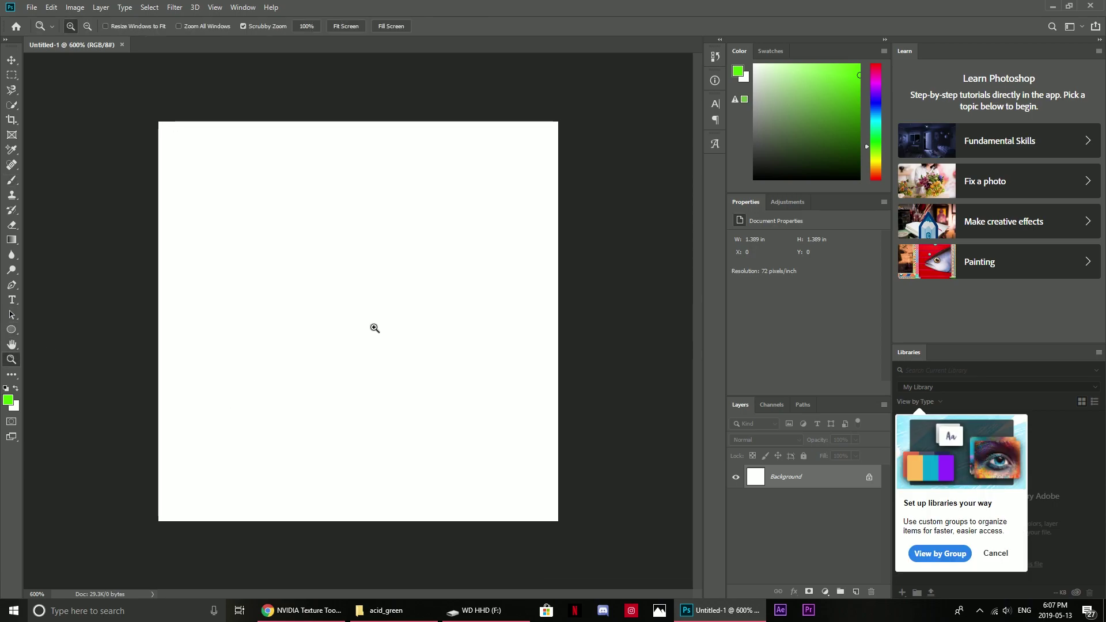
left_click(14, 182)
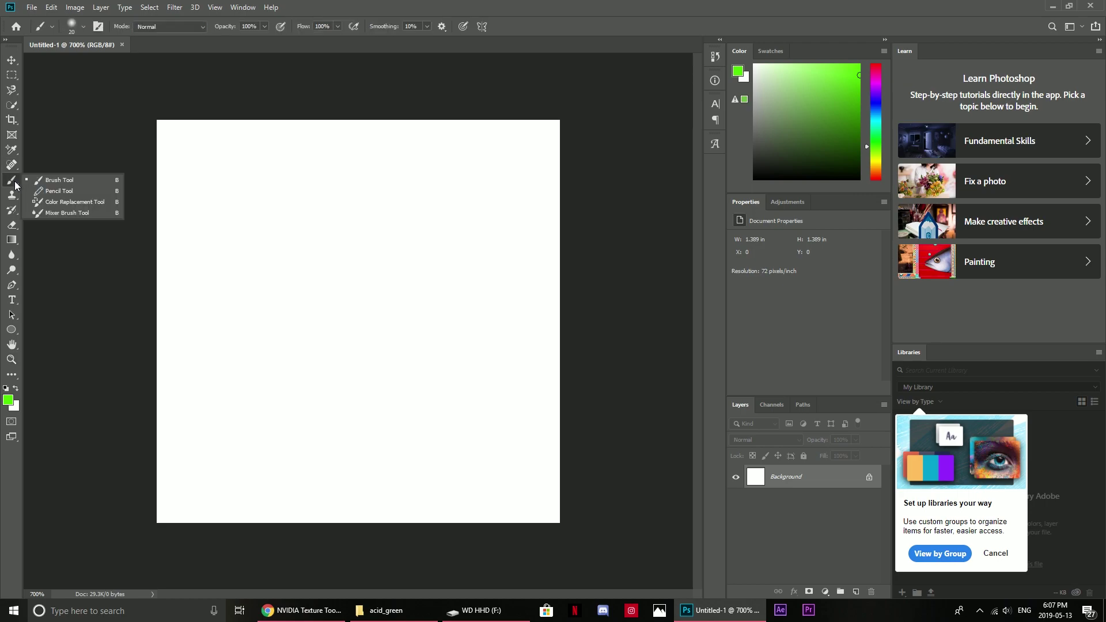
left_click(58, 180)
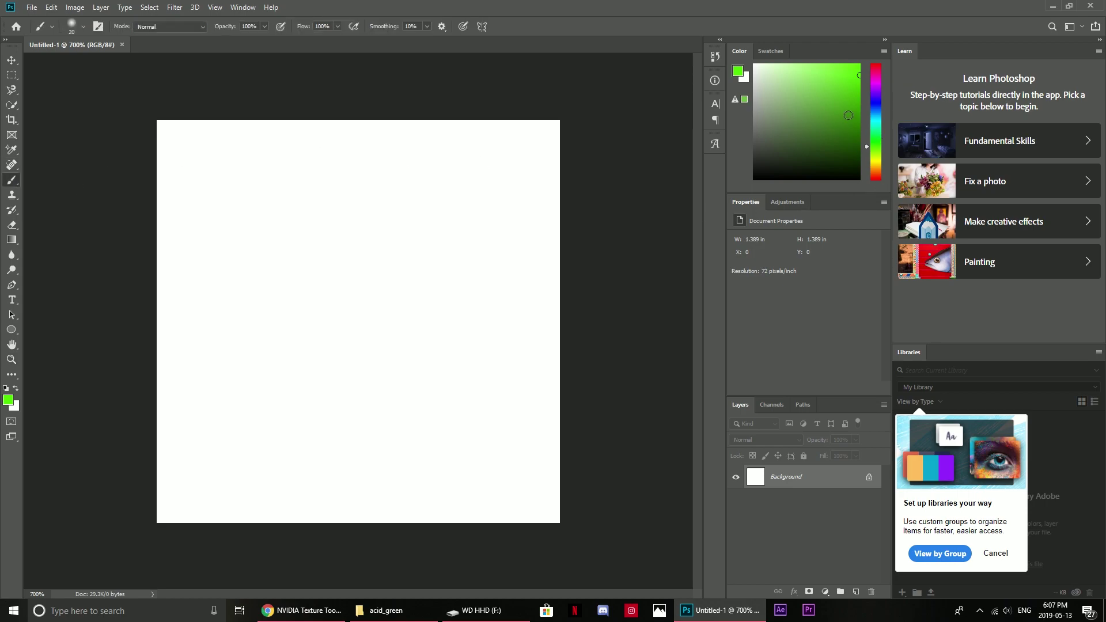
Set the foreground colour to a duller acid yellow-green, comparing against the reference colours.
left_click_drag(876, 149, 877, 152)
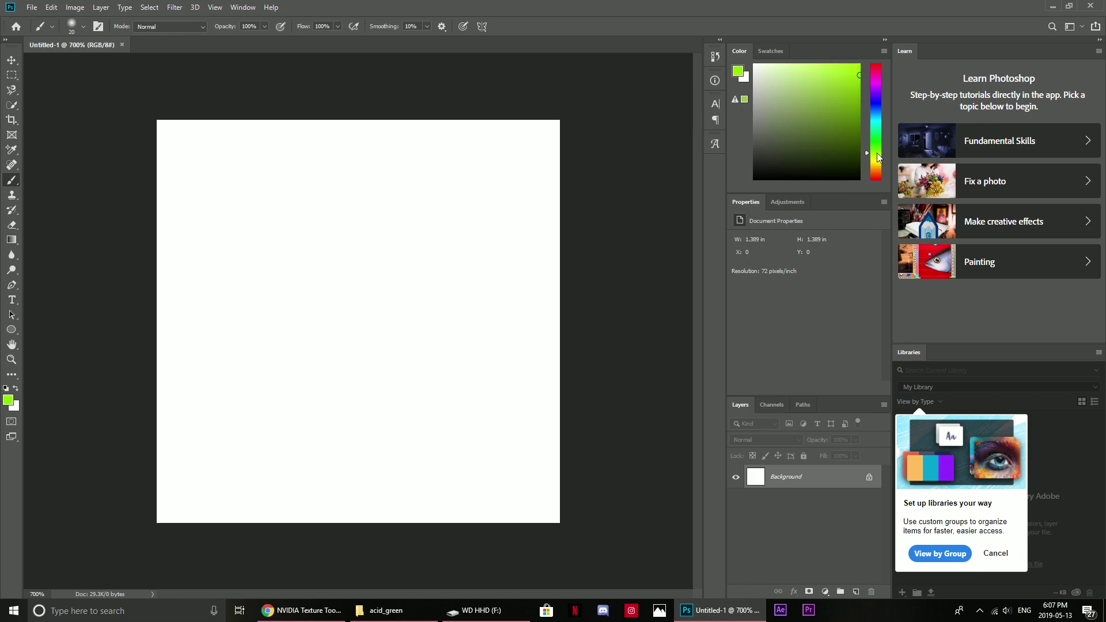
mouse_move(852, 94)
left_mouse_down()
mouse_move(832, 79)
mouse_move(832, 99)
mouse_move(835, 76)
left_mouse_up()
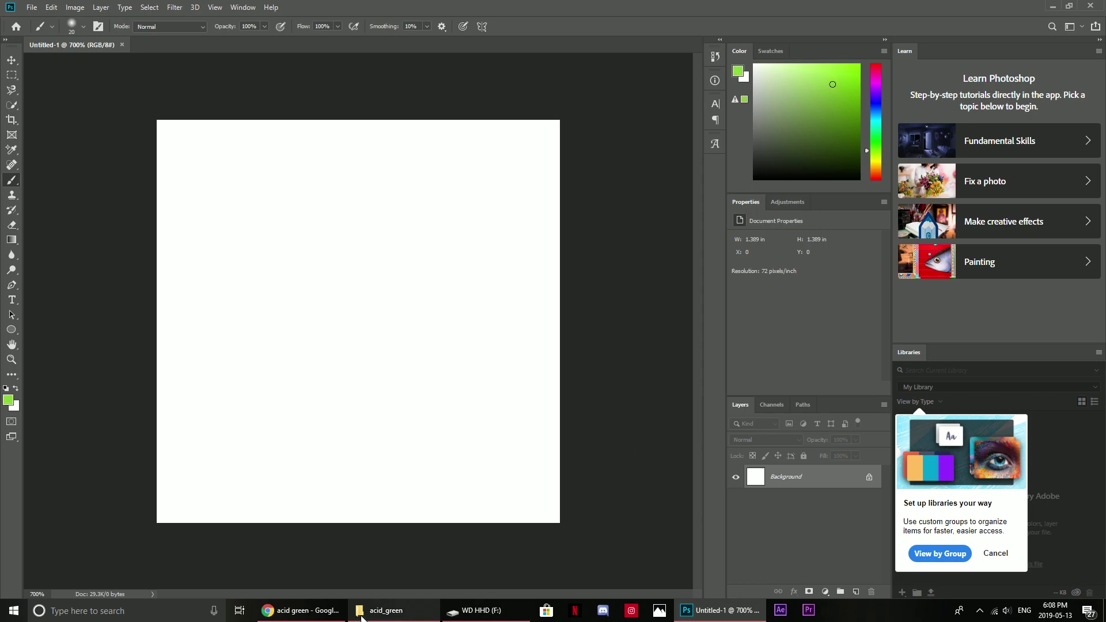
left_click(339, 616)
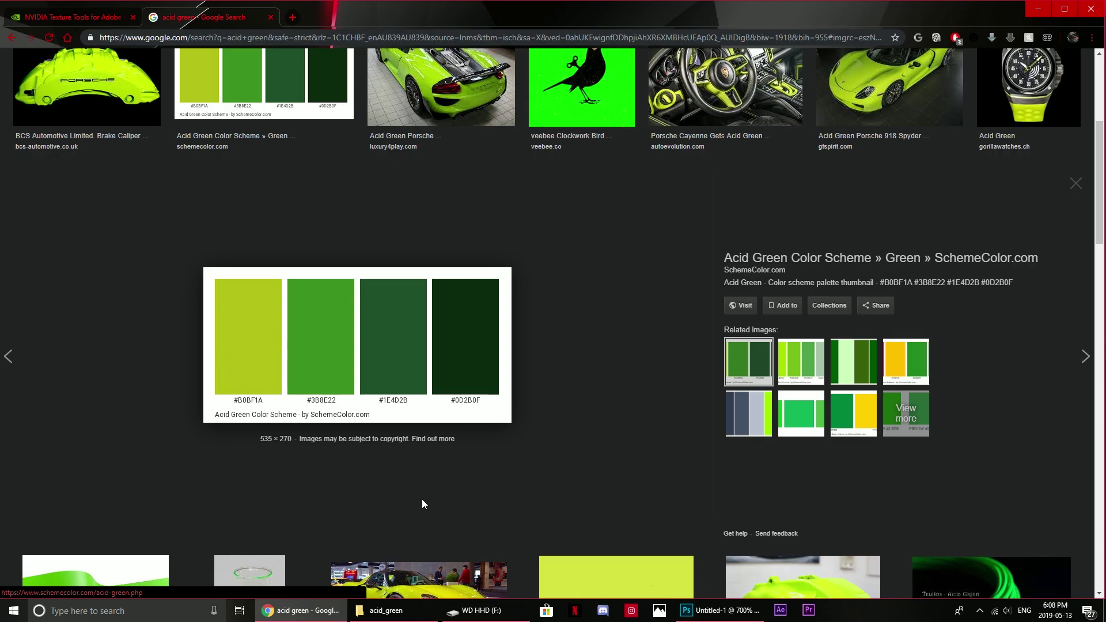
left_click(720, 611)
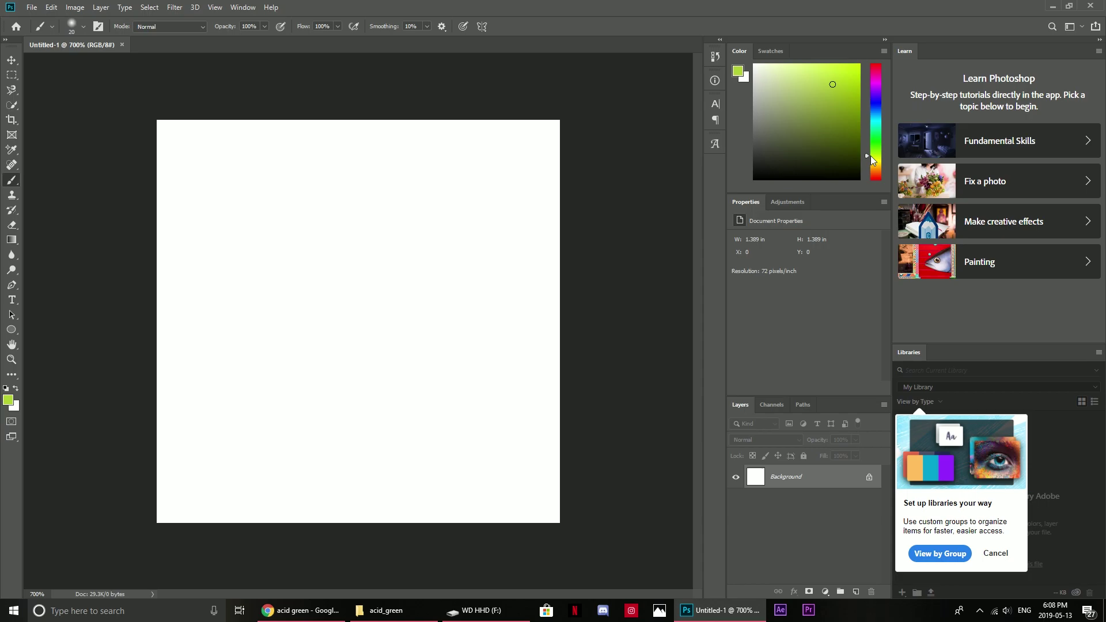
Recheck the acid green reference, then brush green over the entire 100×100 canvas.
left_click(301, 611)
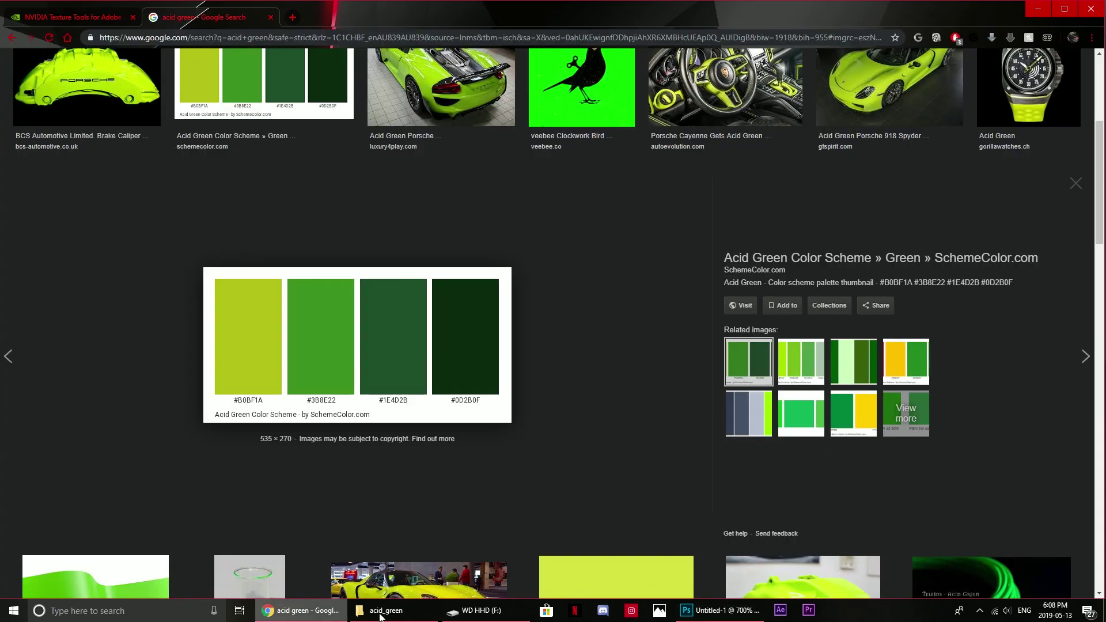
left_click(722, 616)
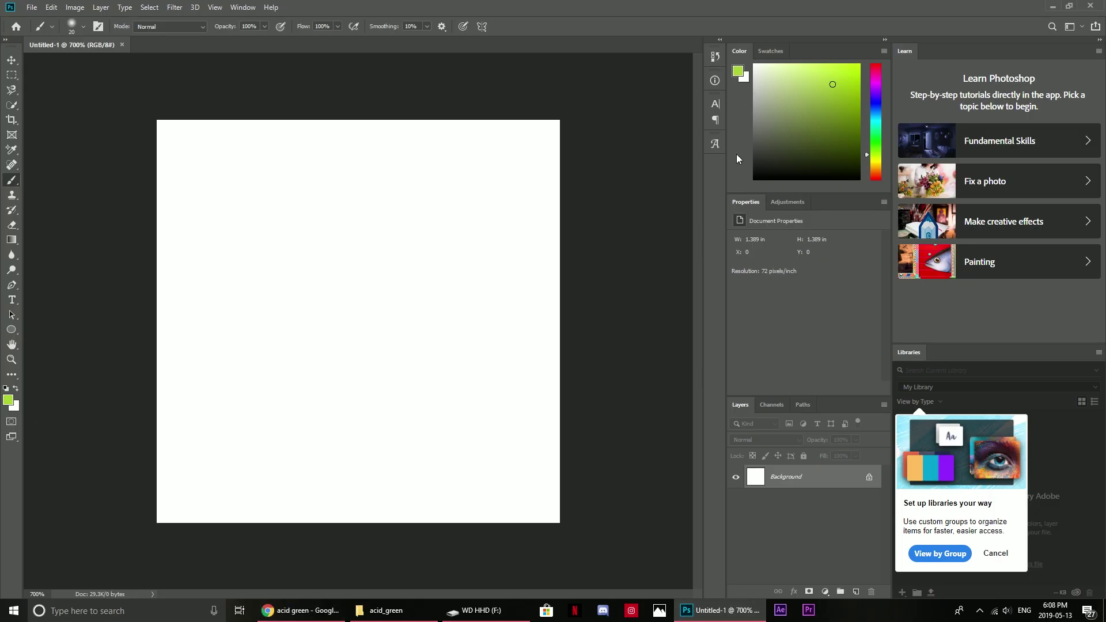
mouse_move(145, 118)
left_mouse_down()
mouse_move(499, 117)
mouse_move(282, 102)
mouse_move(136, 113)
mouse_move(536, 162)
mouse_move(383, 149)
mouse_move(537, 102)
left_mouse_up()
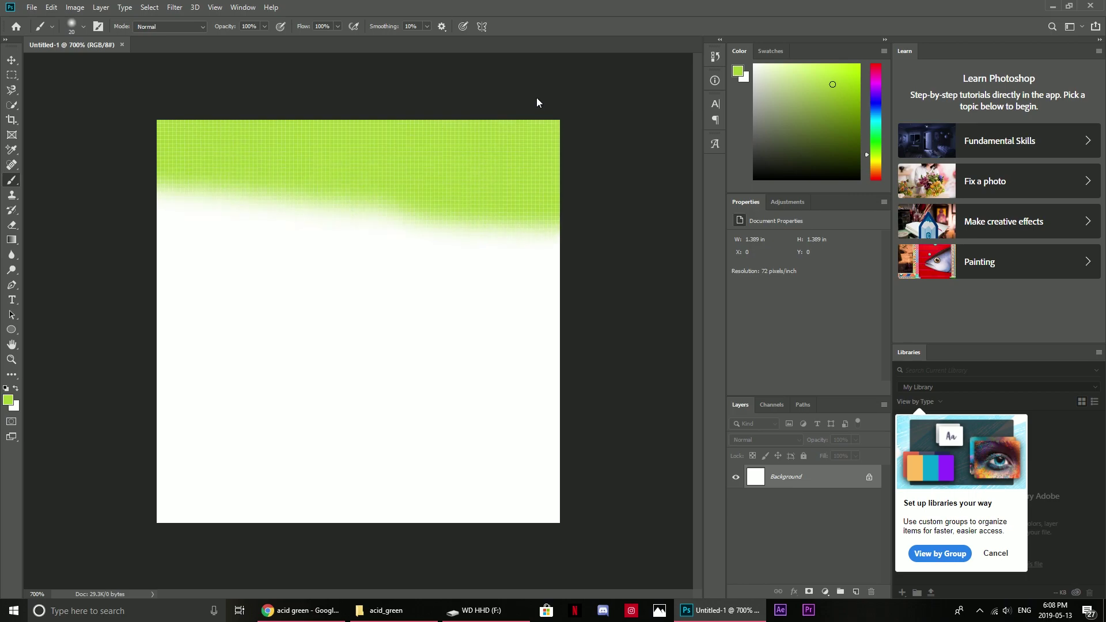
mouse_move(471, 184)
left_mouse_down()
mouse_move(348, 165)
mouse_move(89, 227)
mouse_move(572, 208)
mouse_move(302, 178)
mouse_move(267, 252)
mouse_move(163, 269)
mouse_move(465, 298)
mouse_move(215, 358)
mouse_move(298, 436)
mouse_move(545, 455)
mouse_move(567, 361)
mouse_move(471, 521)
left_mouse_up()
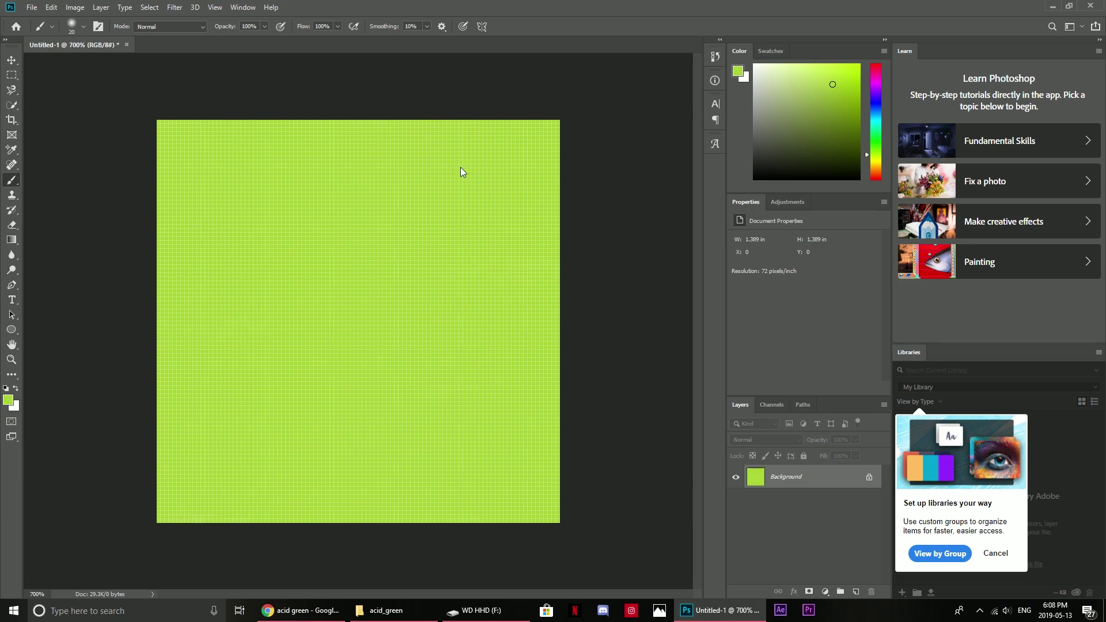
Save As Untitled-1.dds in D3D/DDS format with DXT1 RGB compression, no alpha.
left_click(31, 7)
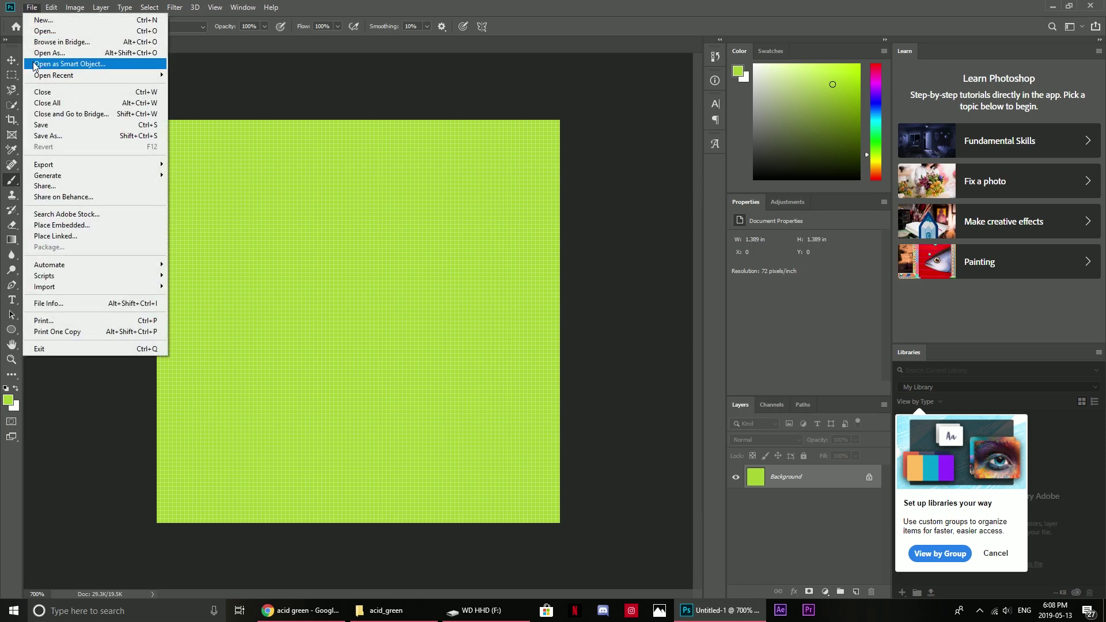
left_click(52, 133)
left_click(231, 266)
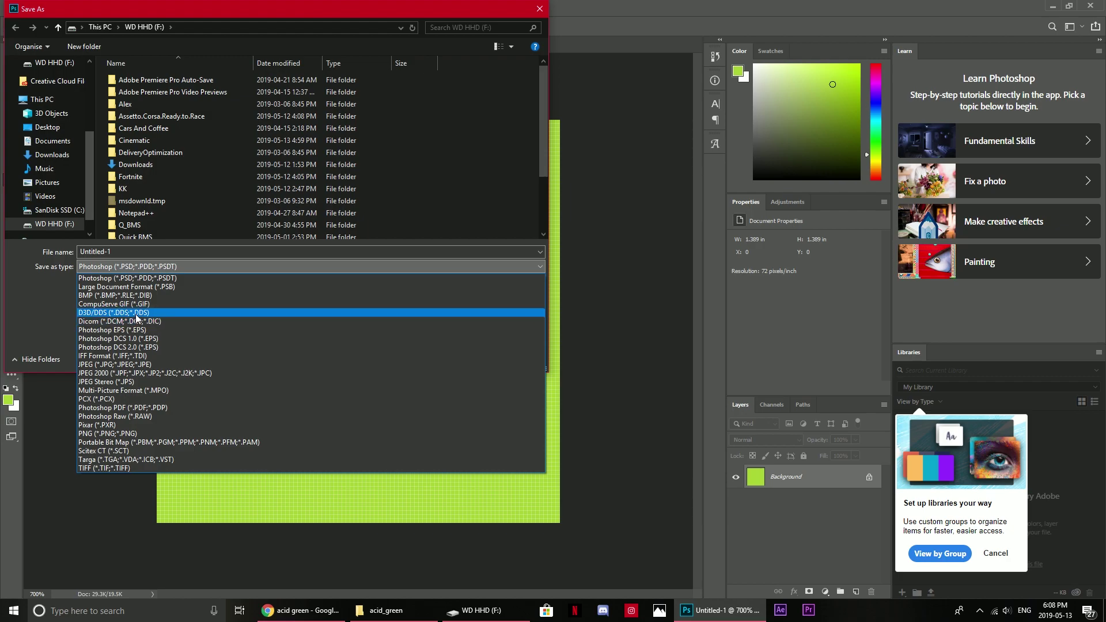
left_click(100, 314)
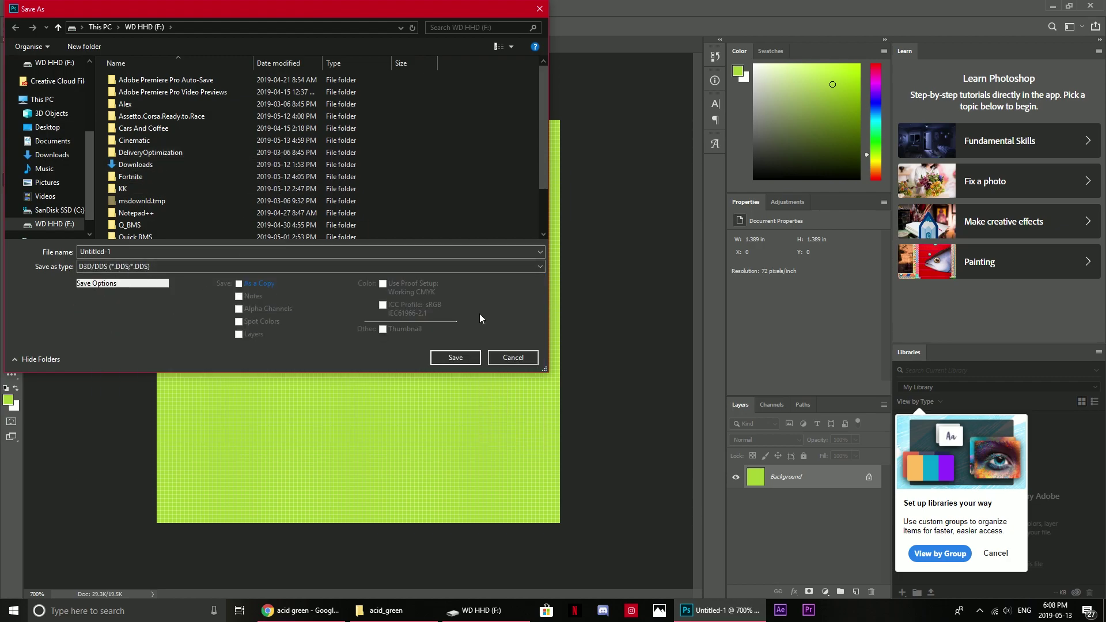
left_click(456, 356)
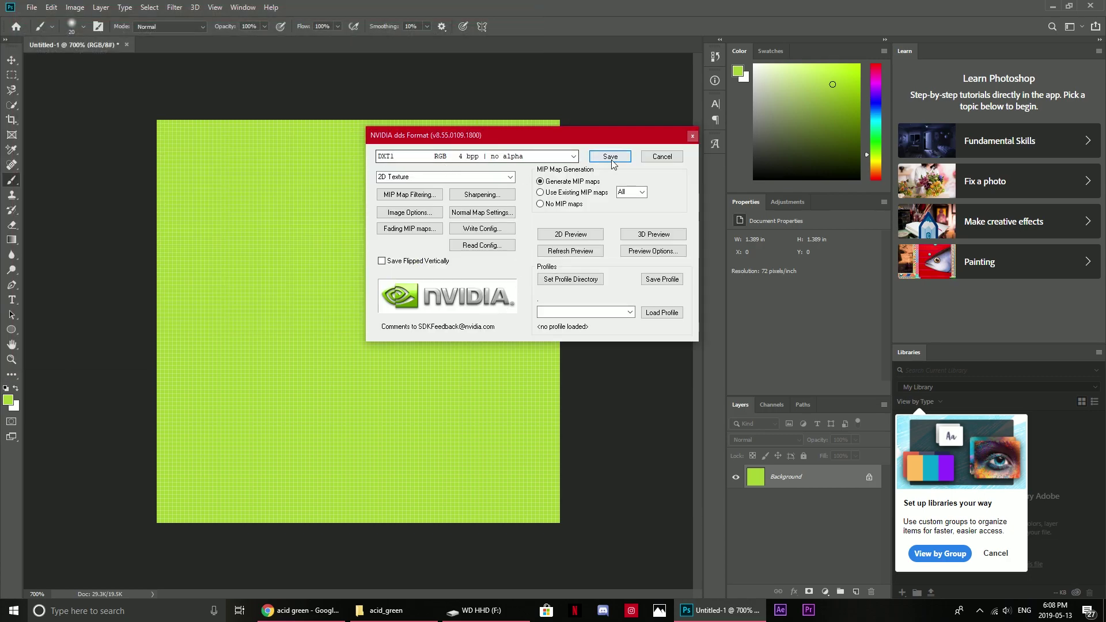
left_click(611, 156)
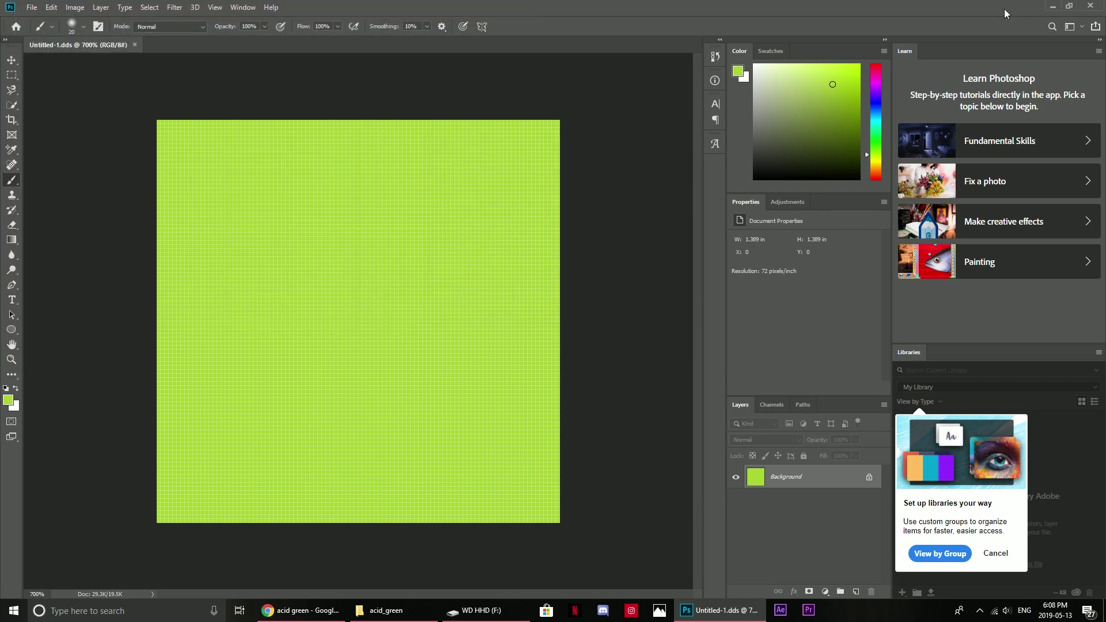
Minimize Photoshop and Chrome, then move Untitled-1.dds from F: into the acid_green folder.
left_click(1048, 5)
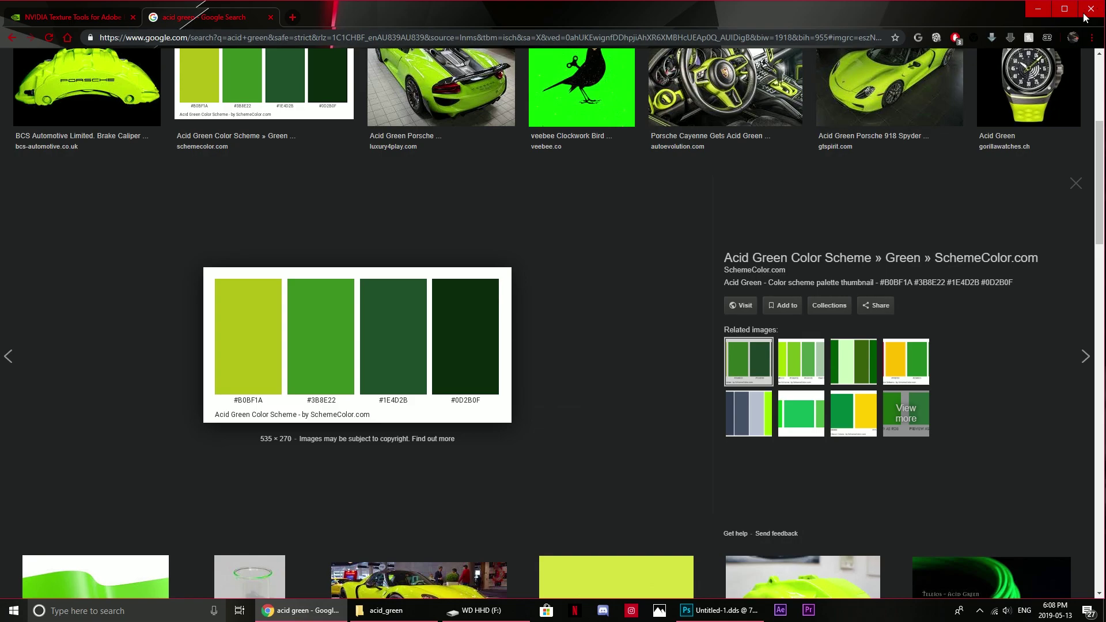
left_click(1038, 9)
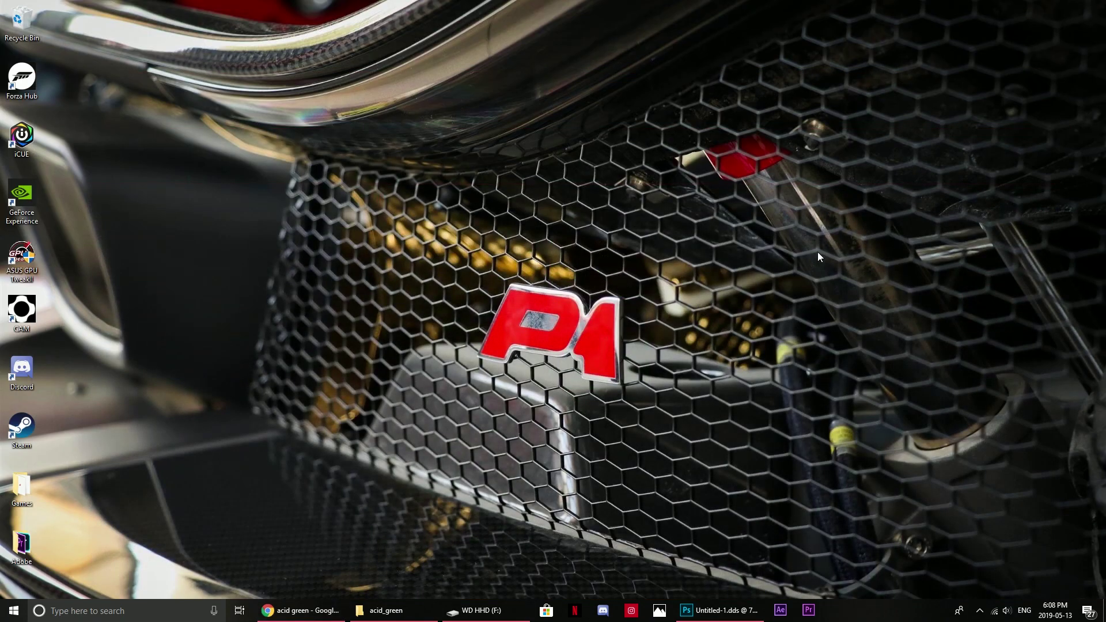
left_click(453, 610)
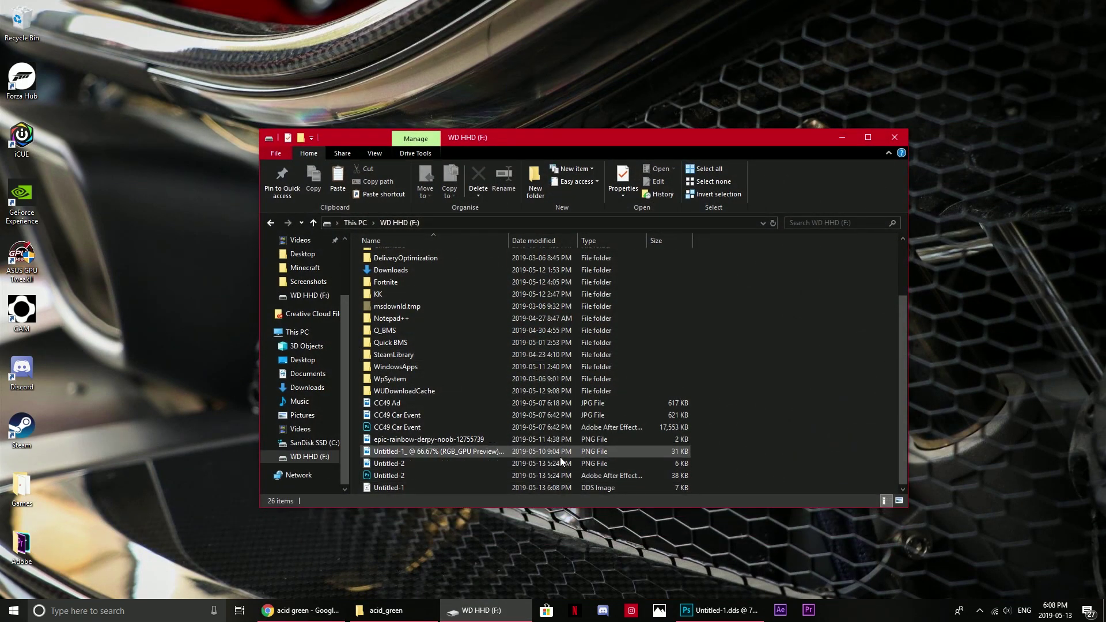
mouse_move(448, 488)
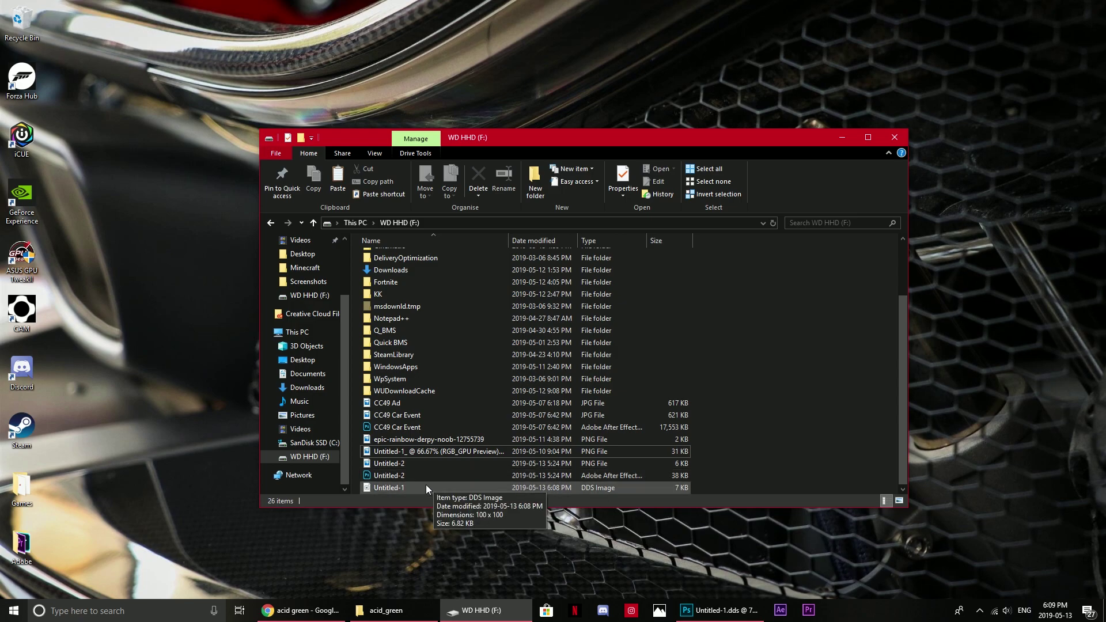
left_click(463, 489)
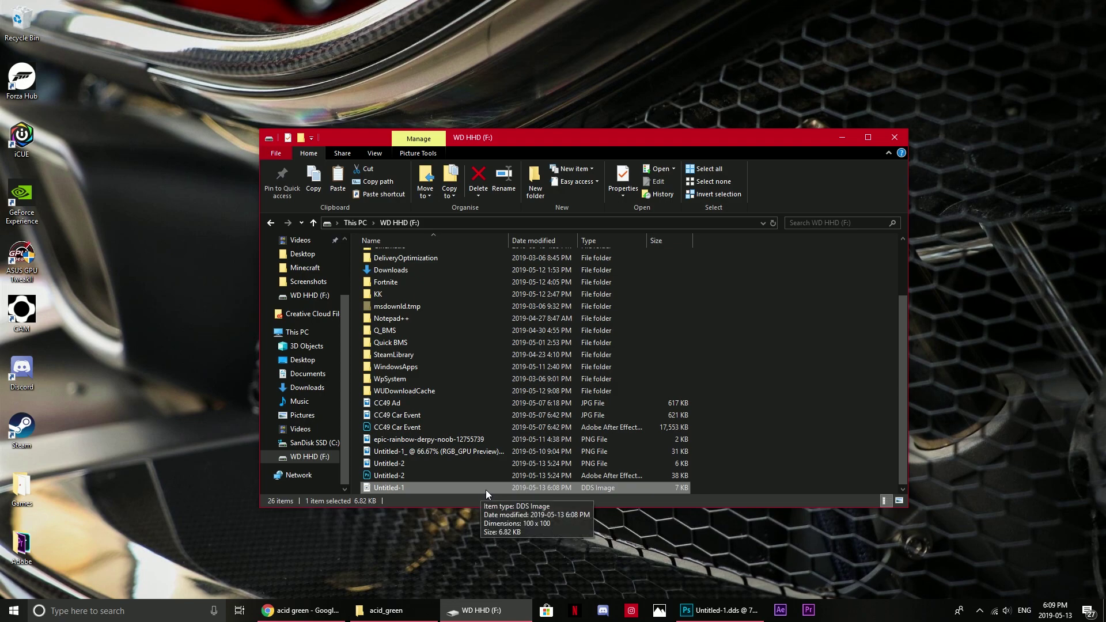
left_click_drag(486, 490, 755, 403)
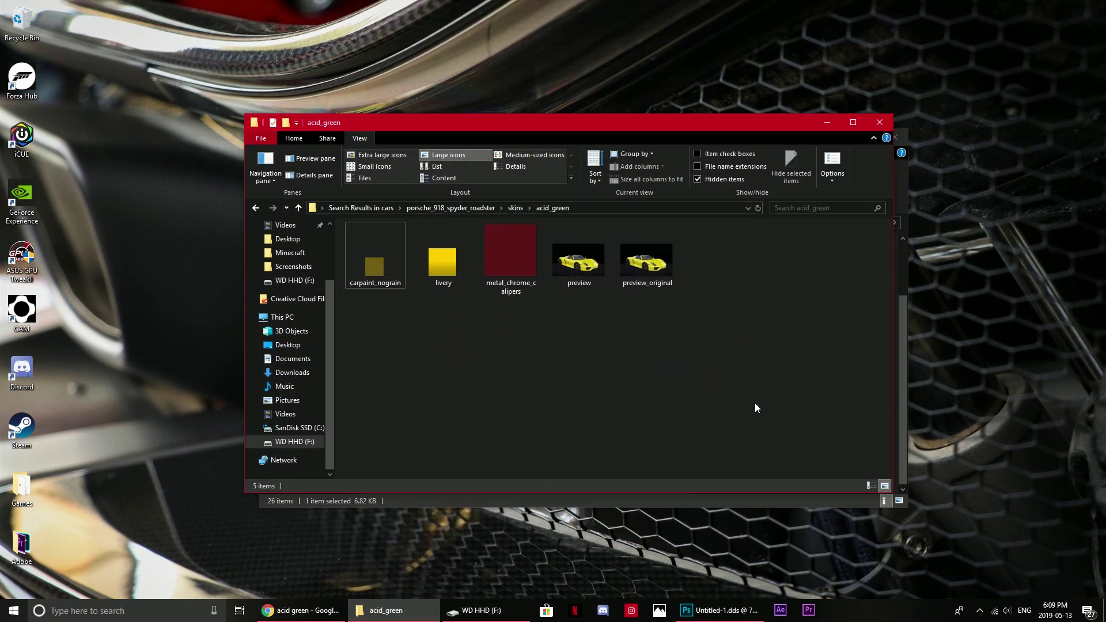
left_click(359, 279)
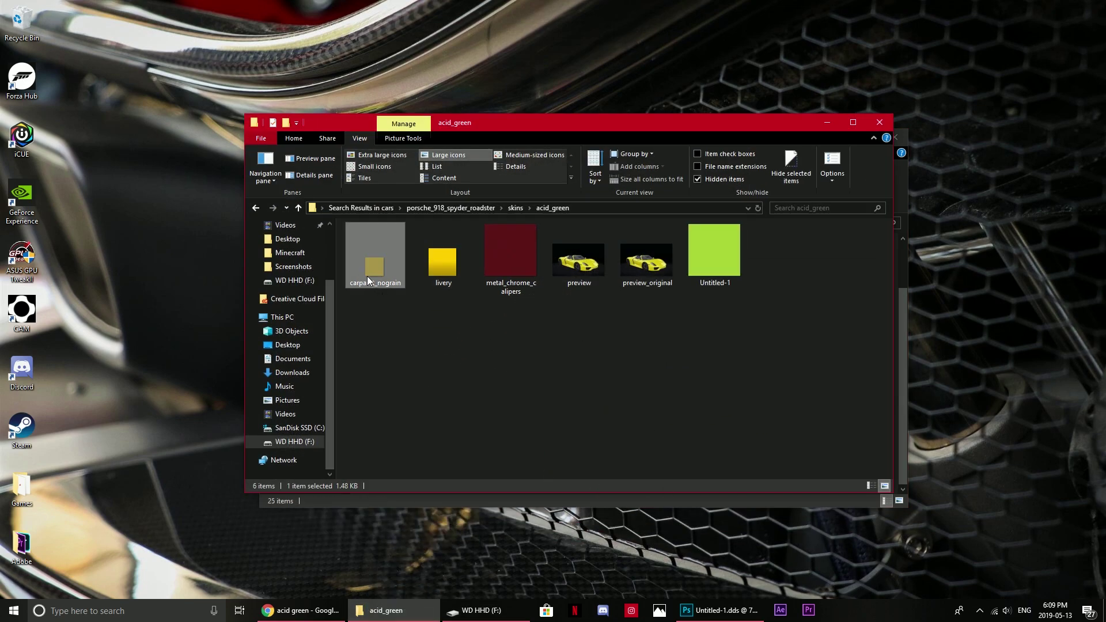
Copy the carpaint_nograin file name, then delete the old carpaint_nograin texture.
right_click(368, 276)
left_click(416, 478)
key("ctrl+c")
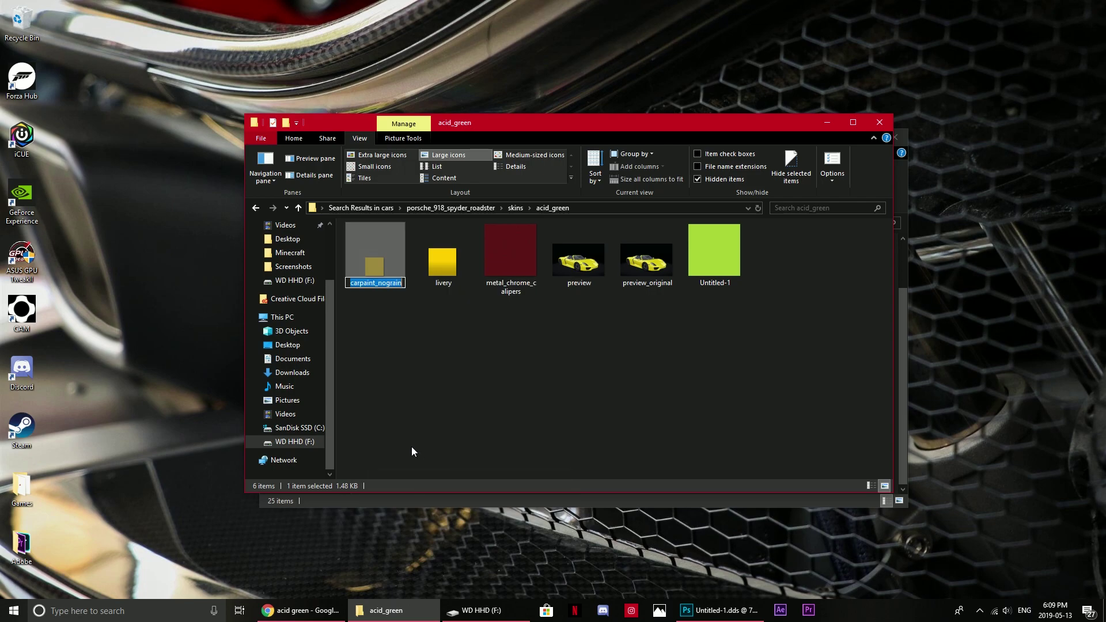
left_click(411, 447)
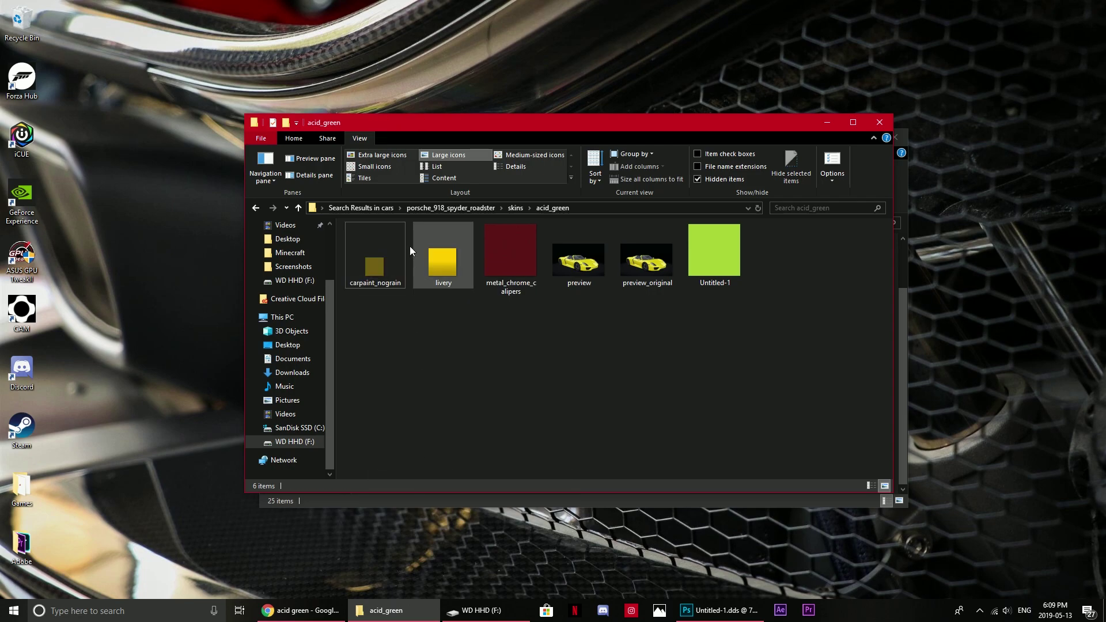
left_click(386, 261)
key("Delete")
Rename Untitled-1 to carpaint_nograin and minimize the acid_green window.
right_click(638, 264)
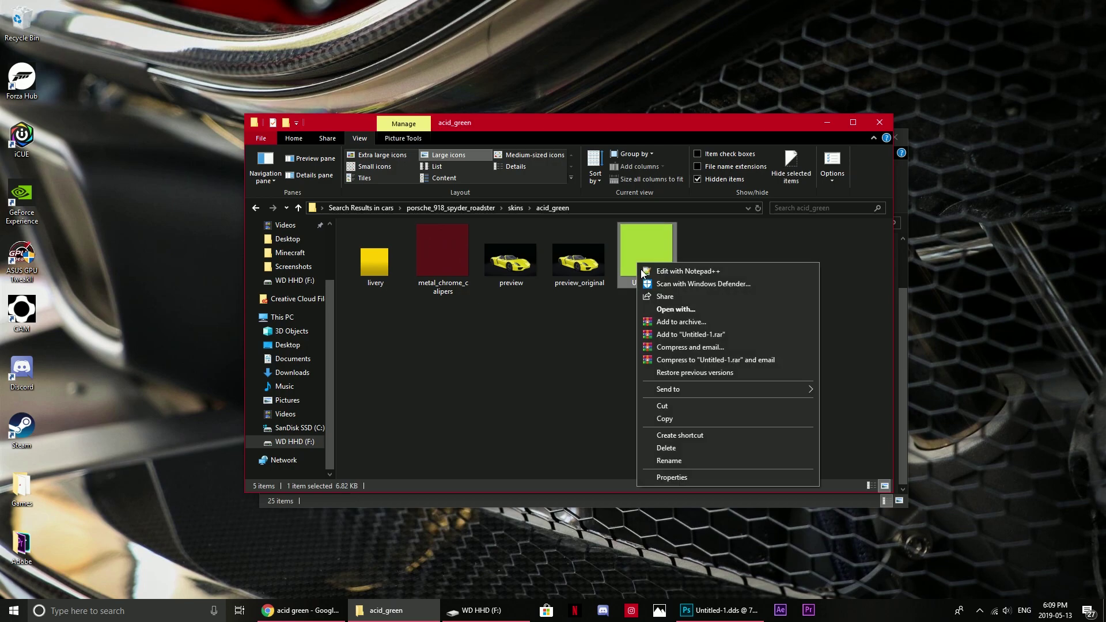
left_click(688, 460)
key("ctrl+v")
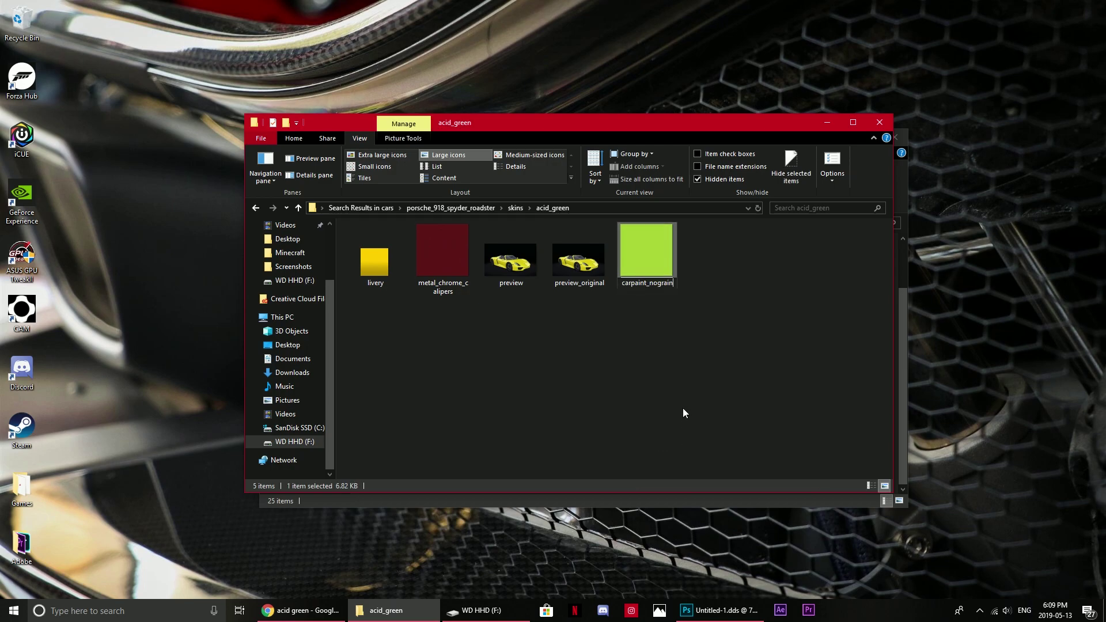
key("Return")
left_click(389, 362)
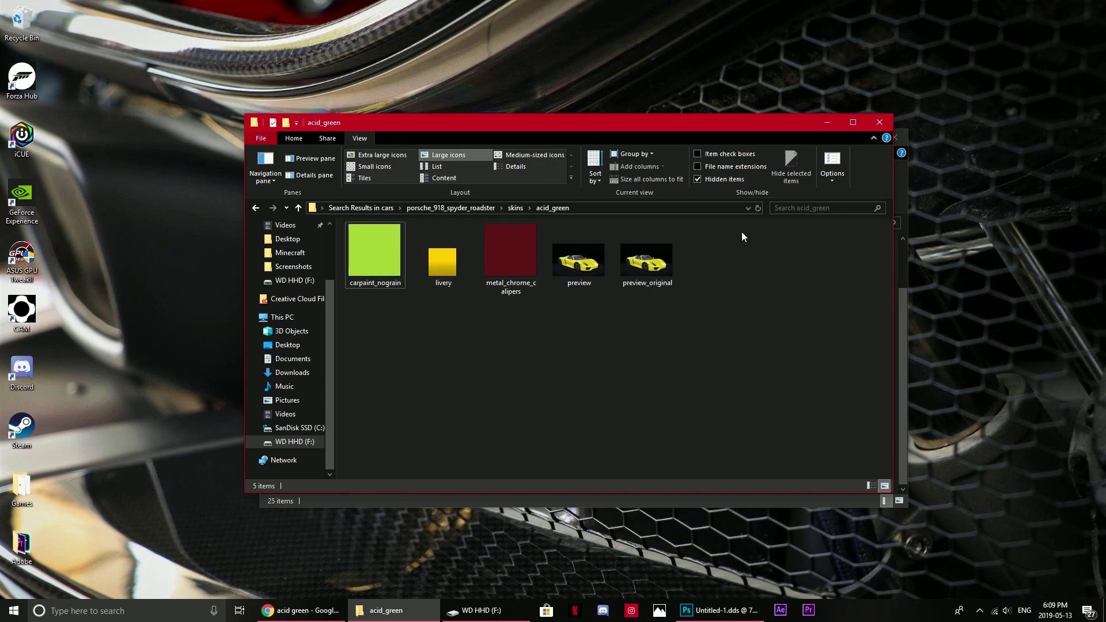
left_click(832, 122)
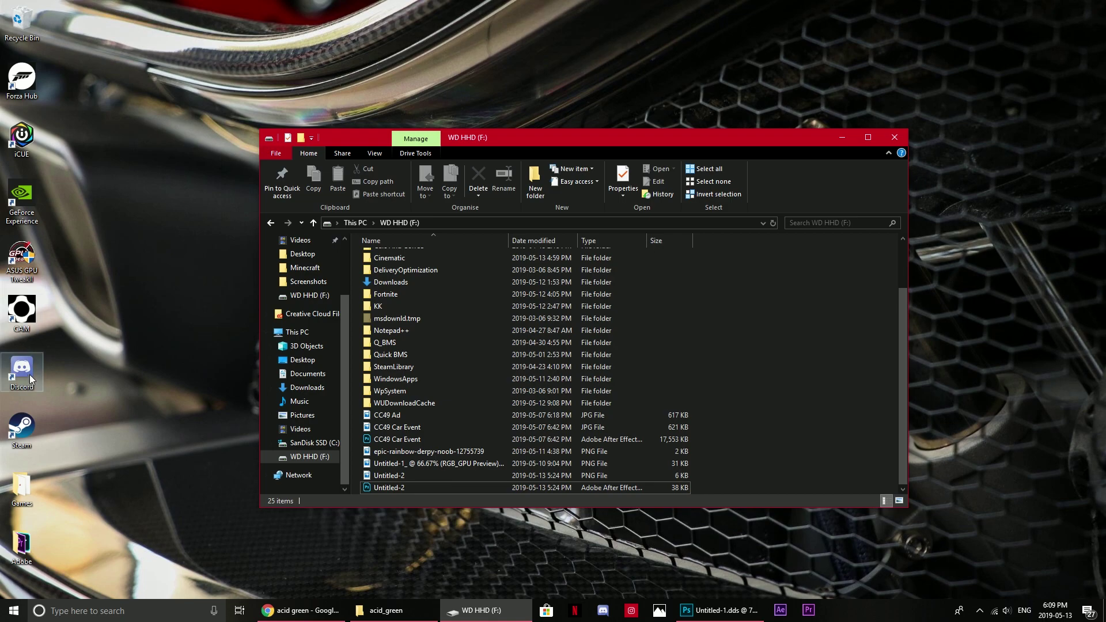
Launch Assetto Corsa from the Games folder and open the Quick Race setup.
double_click(21, 487)
double_click(441, 302)
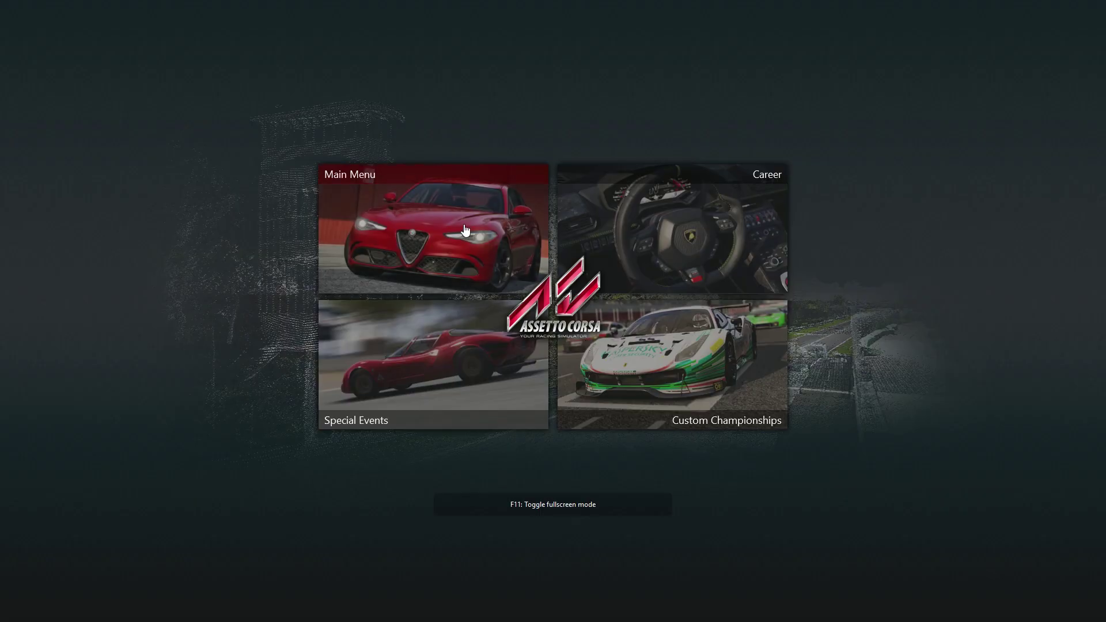
left_click(333, 288)
left_click(289, 128)
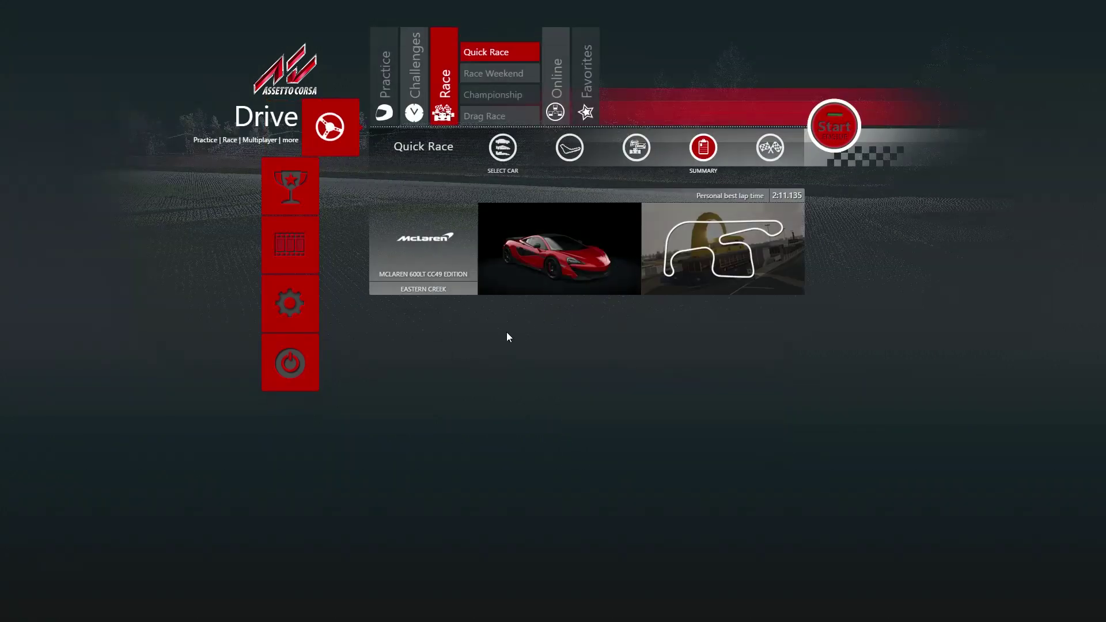
left_click(619, 287)
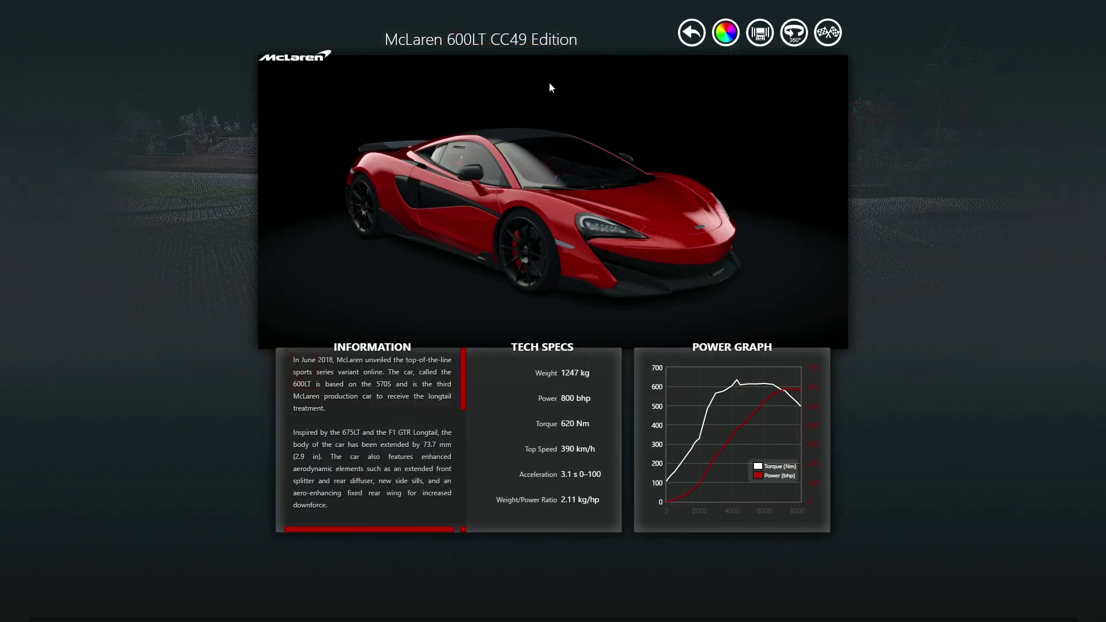
left_click(691, 35)
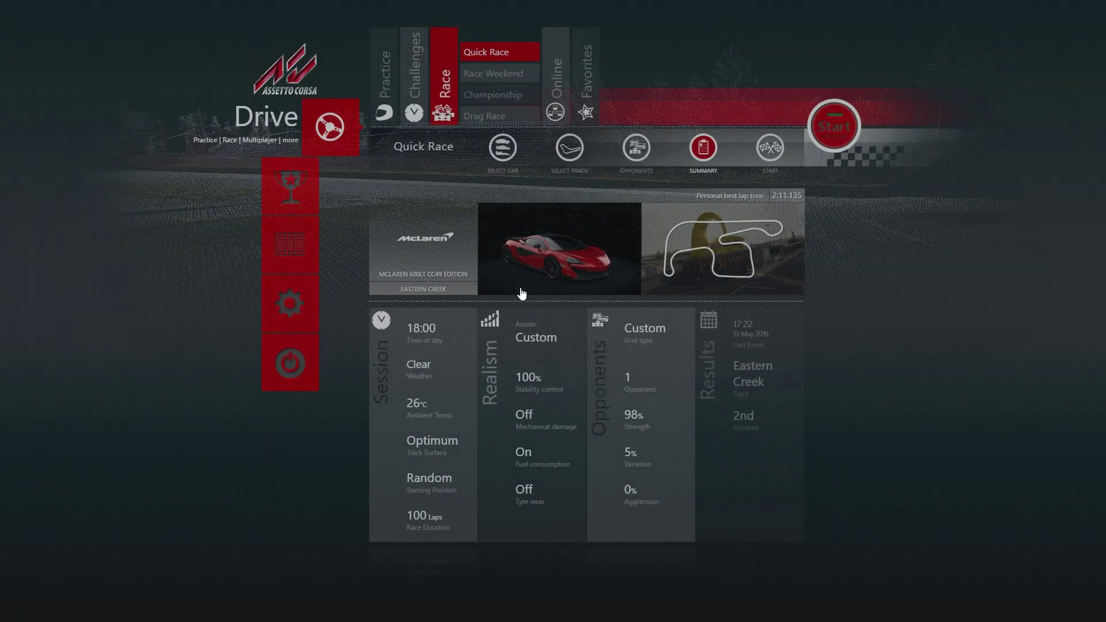
Pick the Porsche 918 Spyder, check its Acid Green skin, choose Eastern Creek, then quit.
left_click(423, 247)
scroll(548, 425, "down", 5)
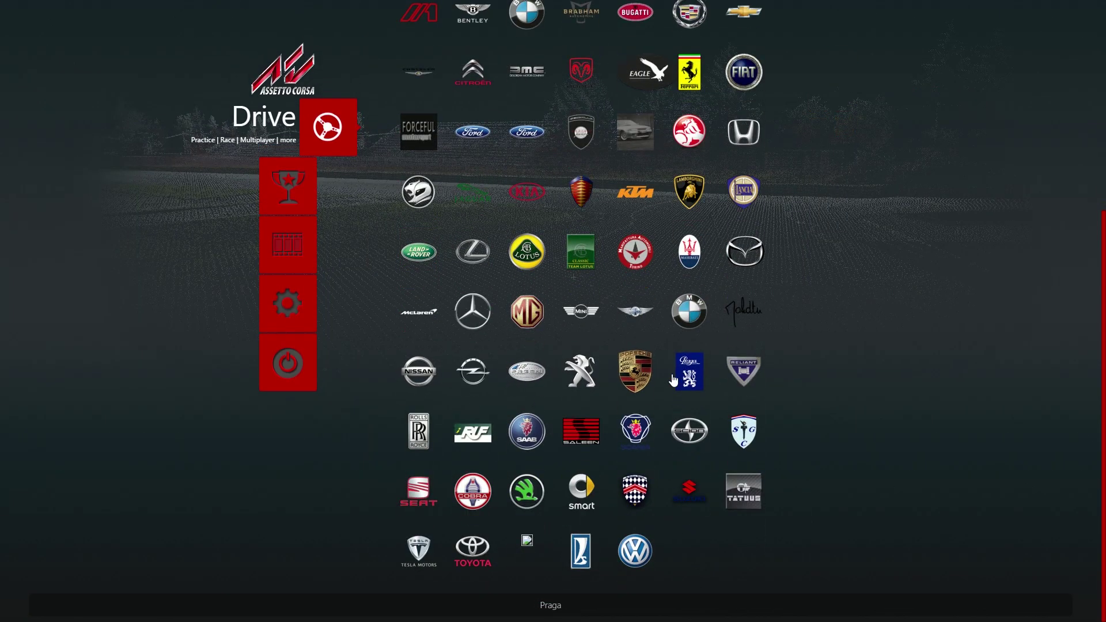
left_click(634, 379)
left_click(444, 254)
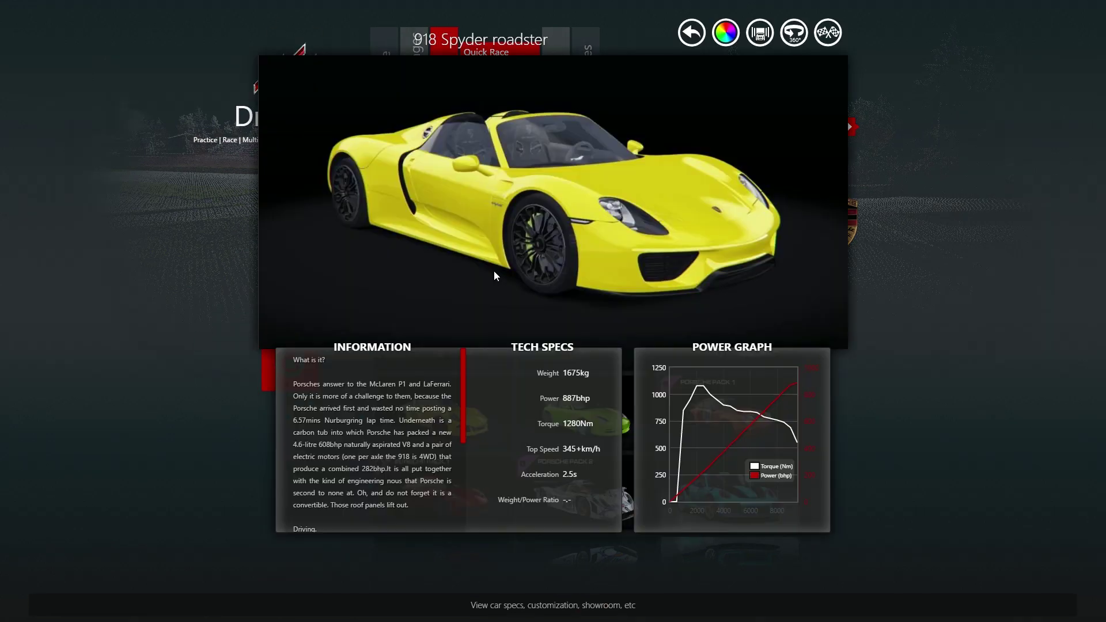
left_click(726, 33)
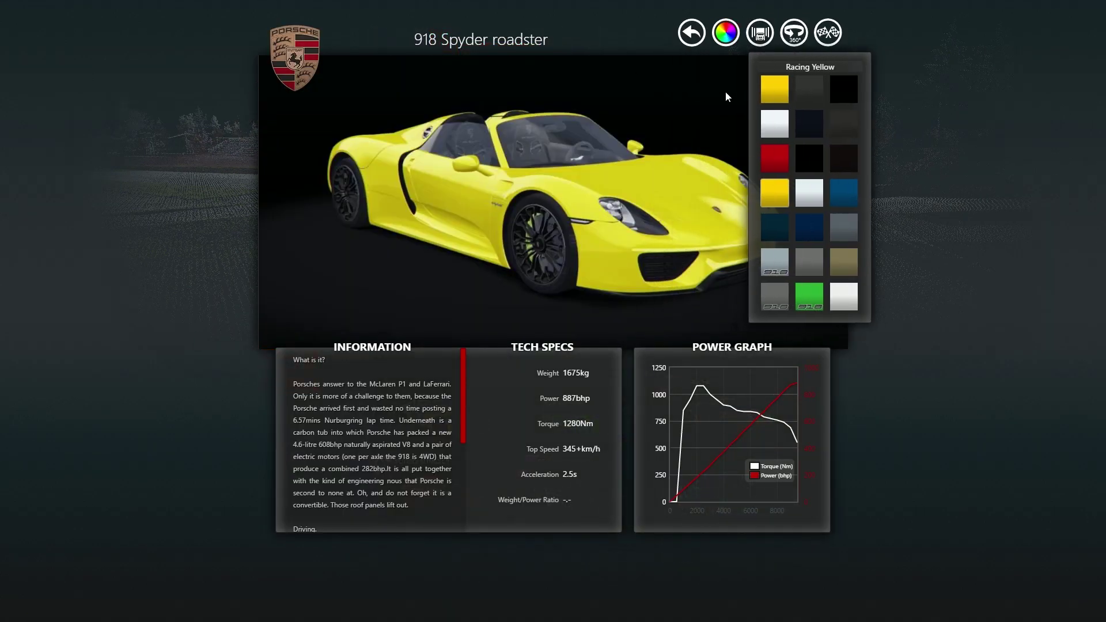
left_click(692, 32)
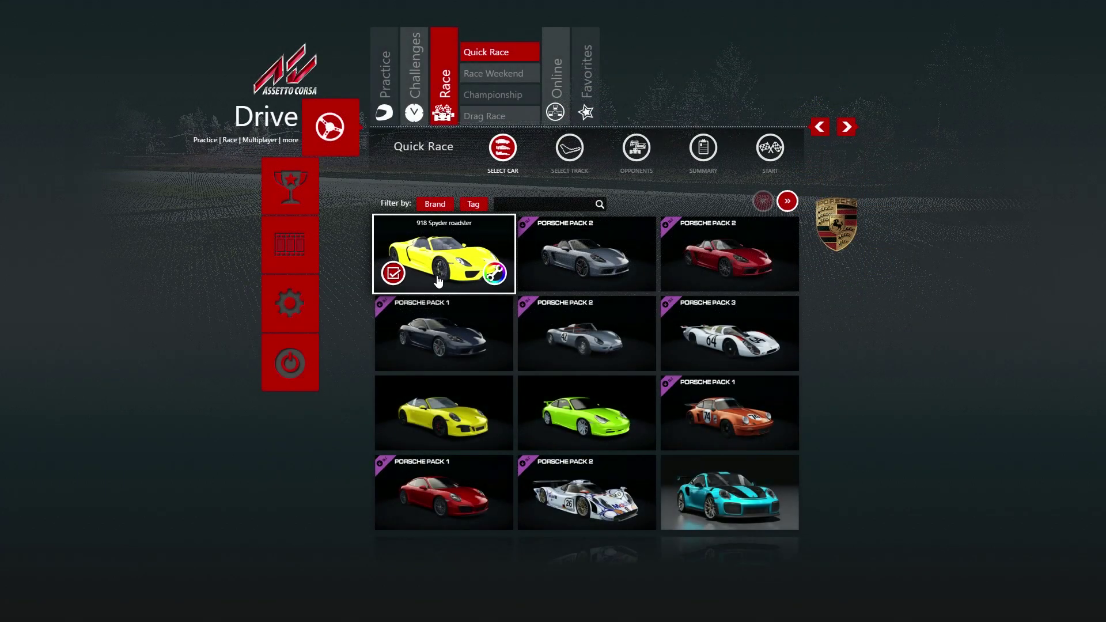
left_click(486, 227)
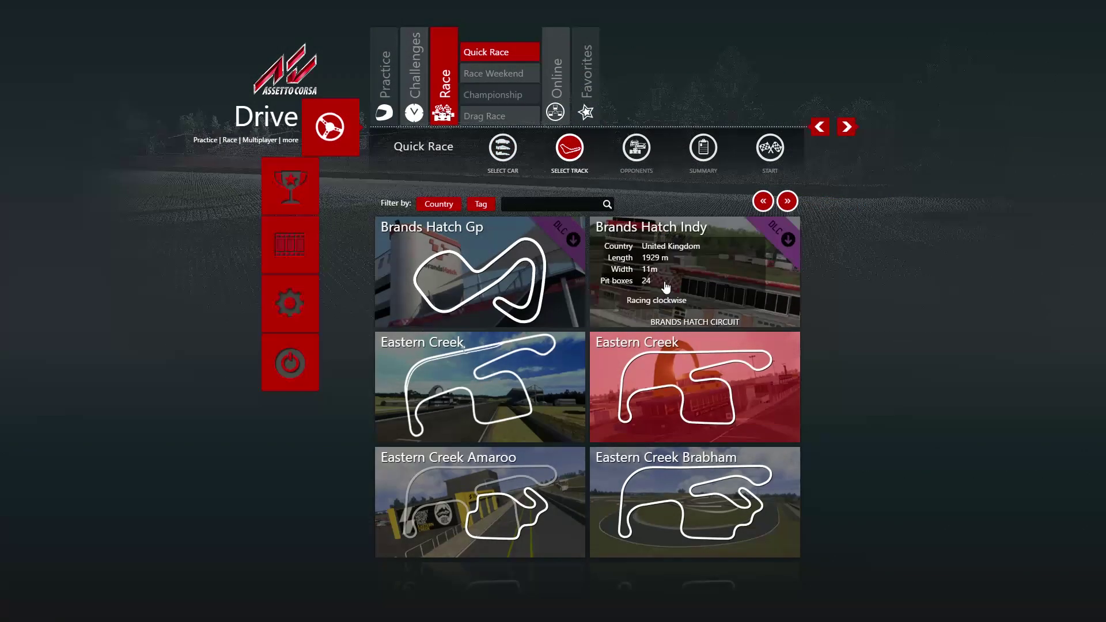
left_click(697, 372)
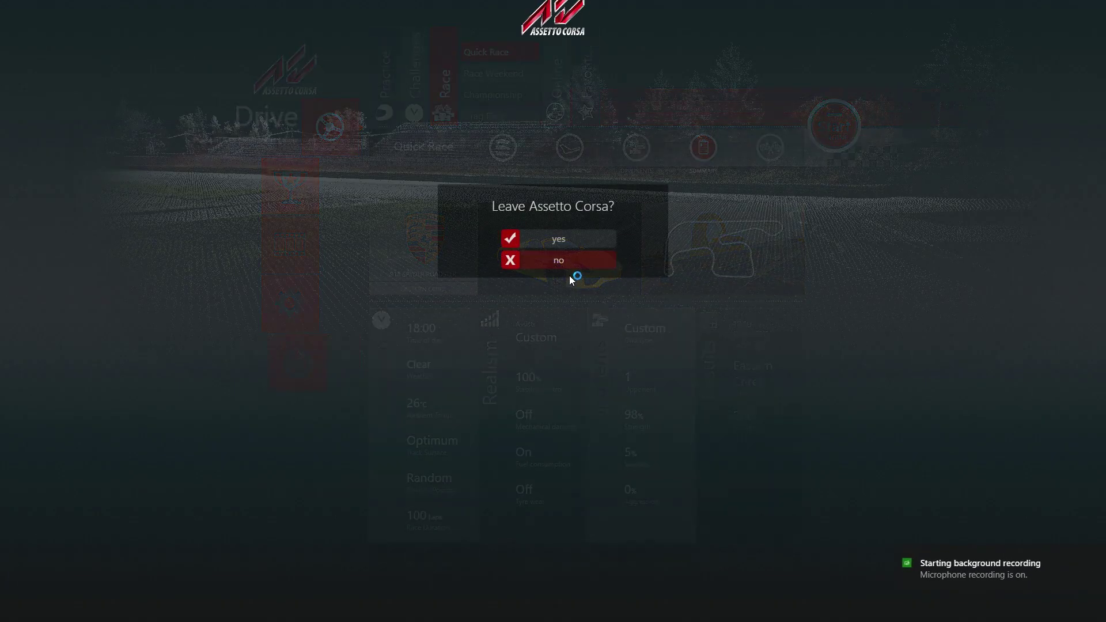
left_click(590, 268)
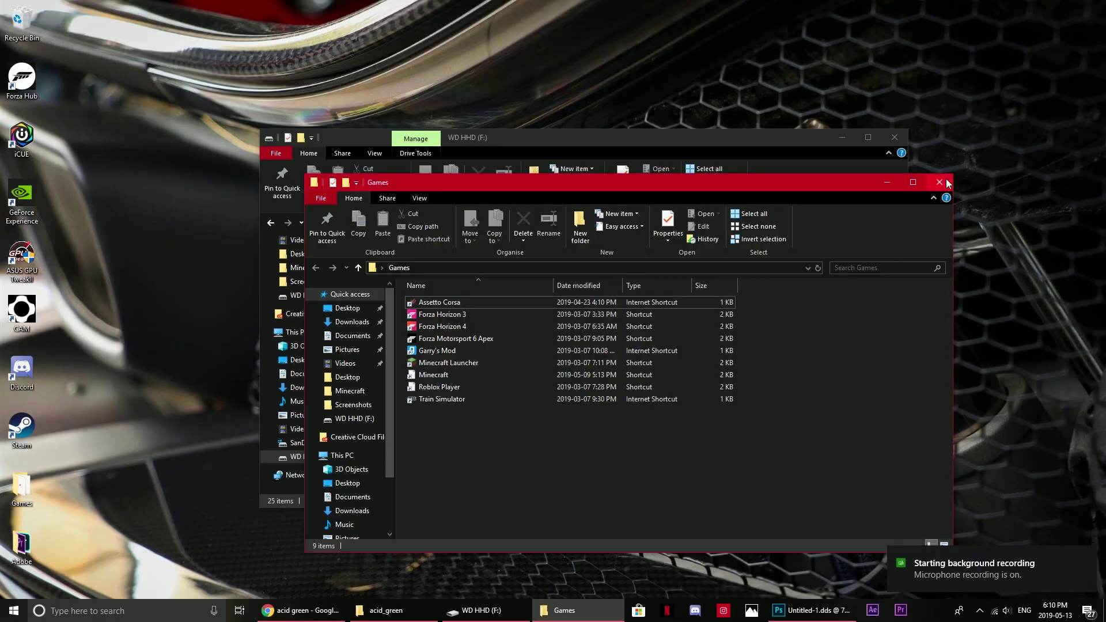
Close the Games folder, check the acid_green livery image's size, then return to Photoshop.
left_click(948, 182)
left_click(385, 610)
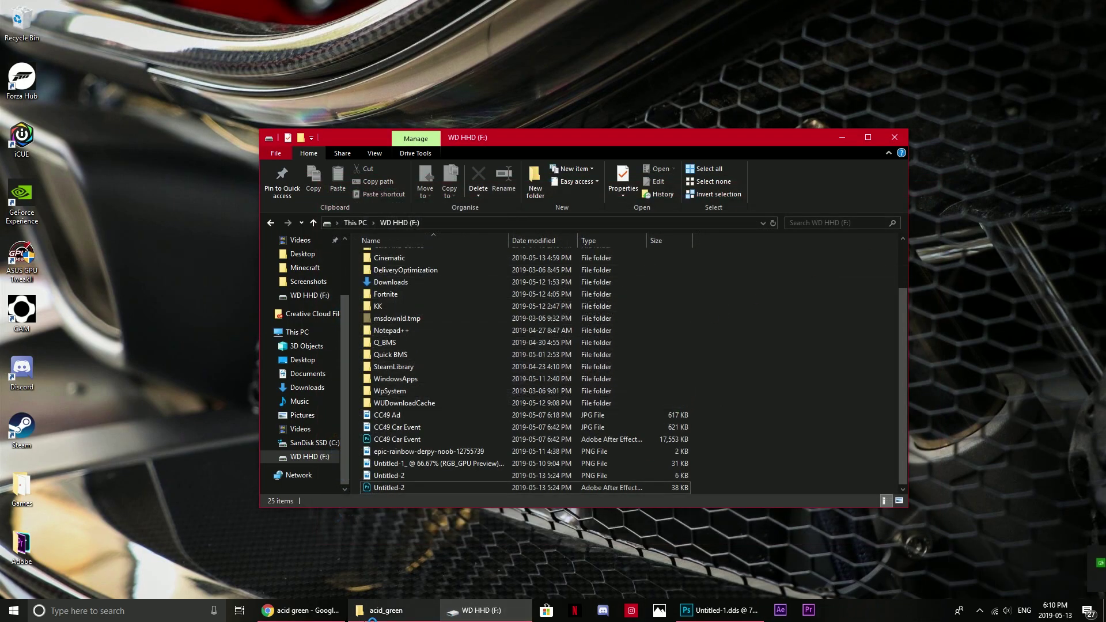
left_click(444, 264)
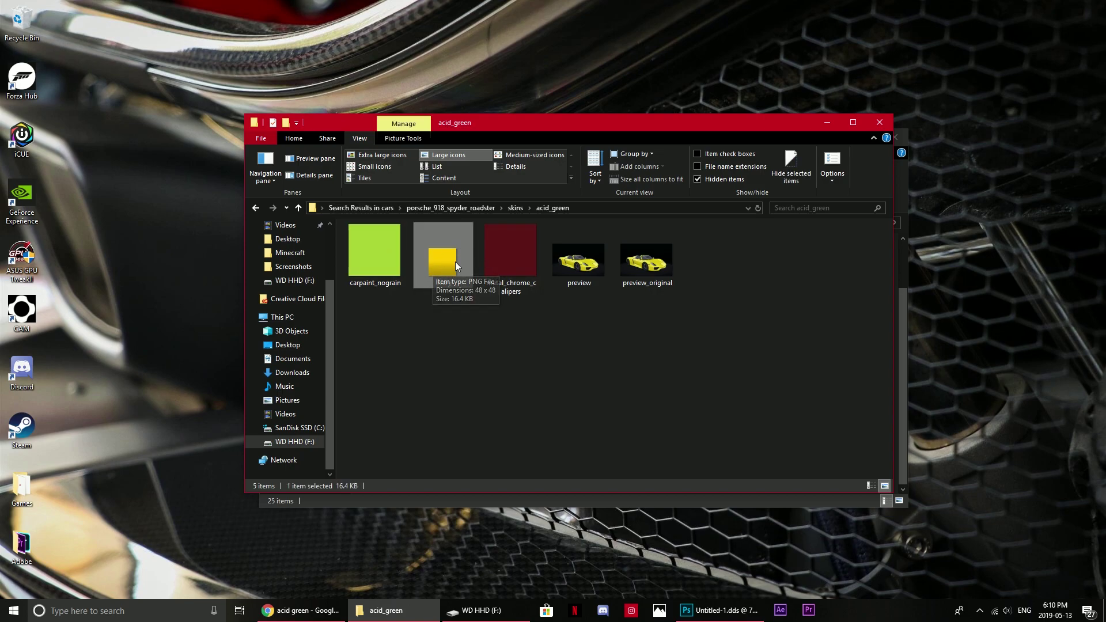
mouse_move(430, 247)
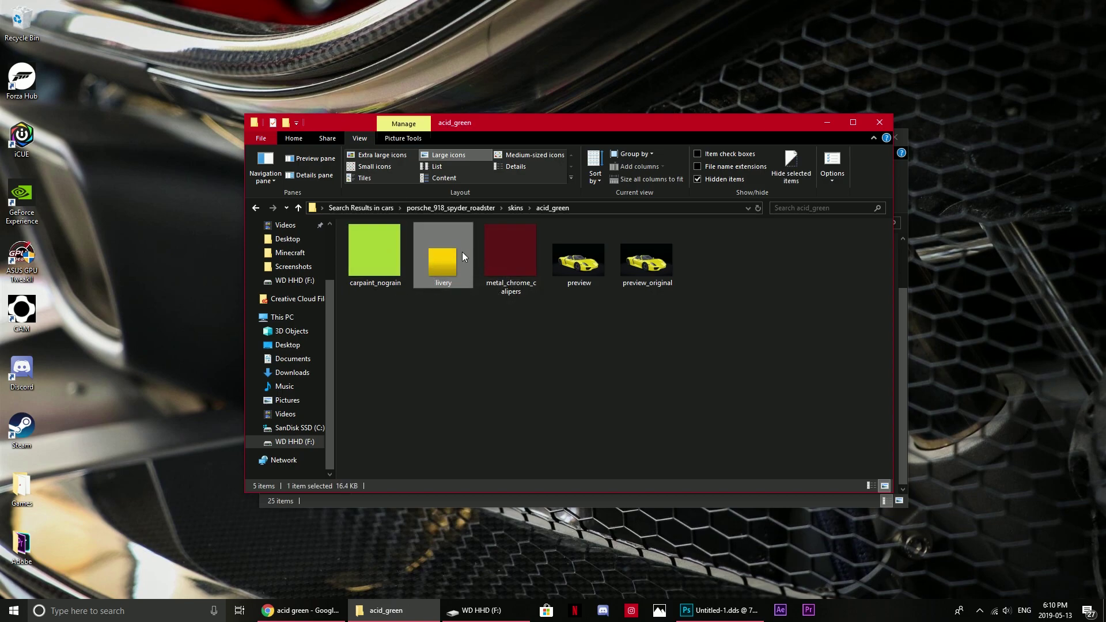
mouse_move(435, 271)
left_click(720, 610)
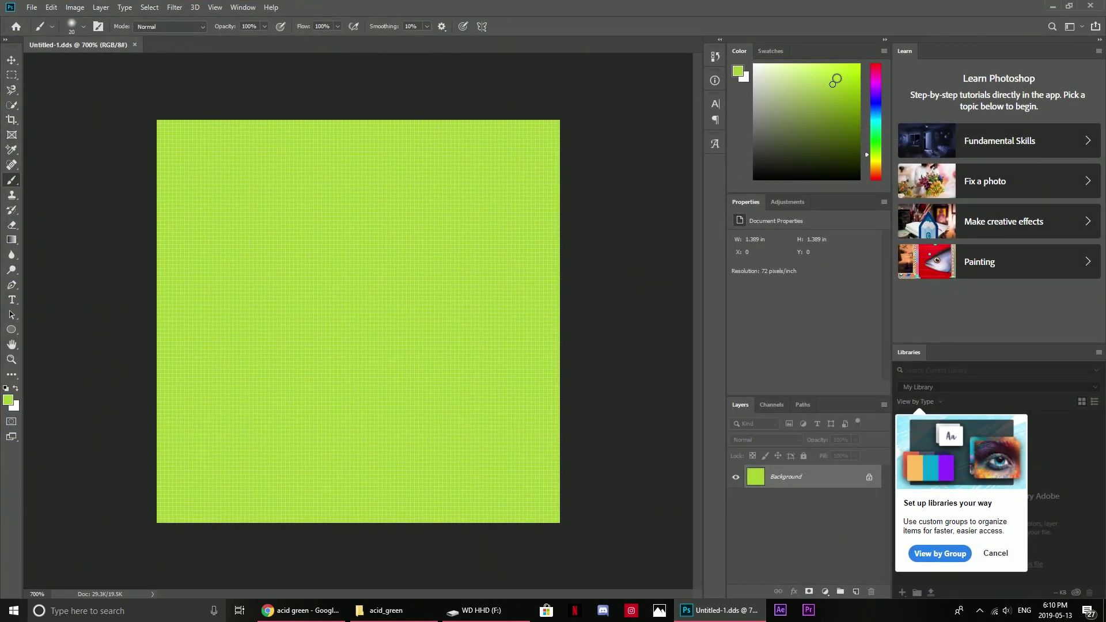
Create a new blank 48 × 48 pixel document.
left_click(16, 26)
left_click(54, 164)
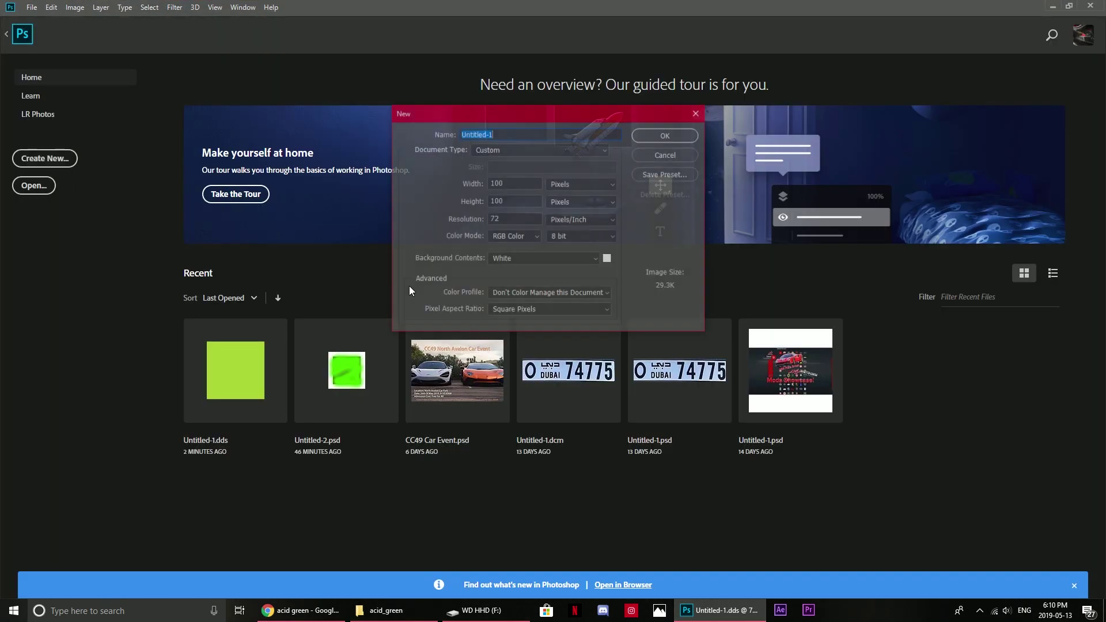
key("BackSpace")
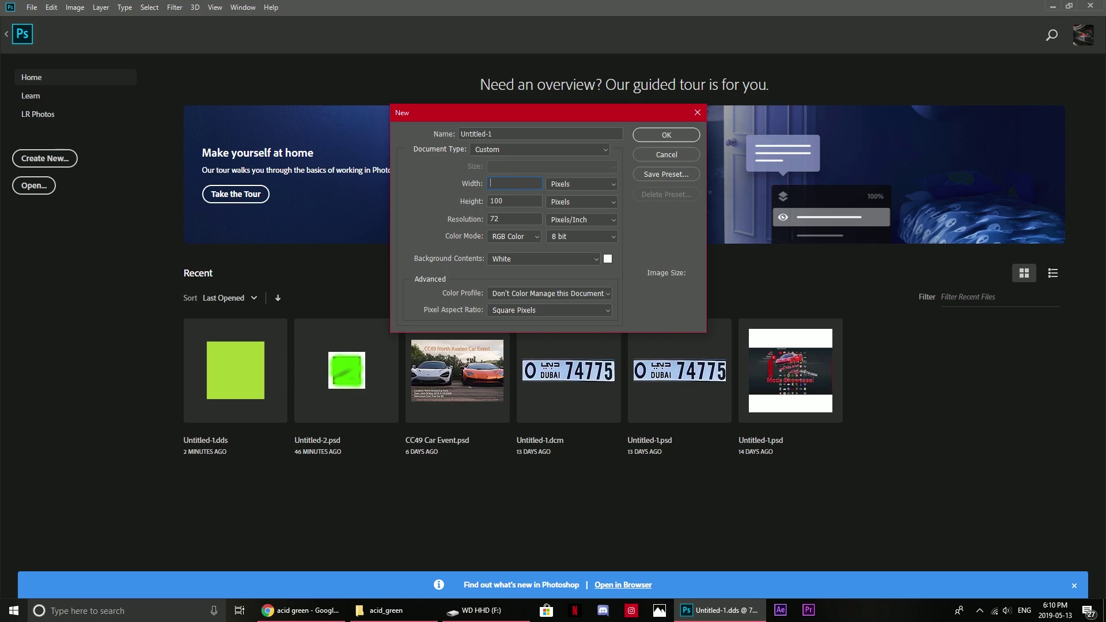
type("48")
left_click_drag(518, 197, 488, 197)
type("48")
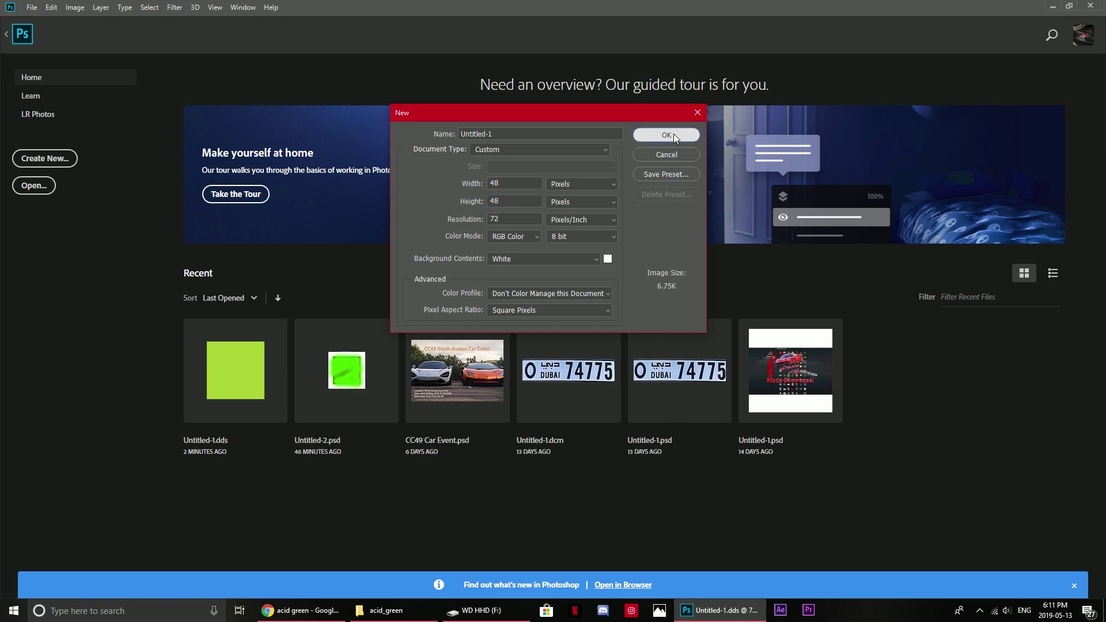
left_click(667, 135)
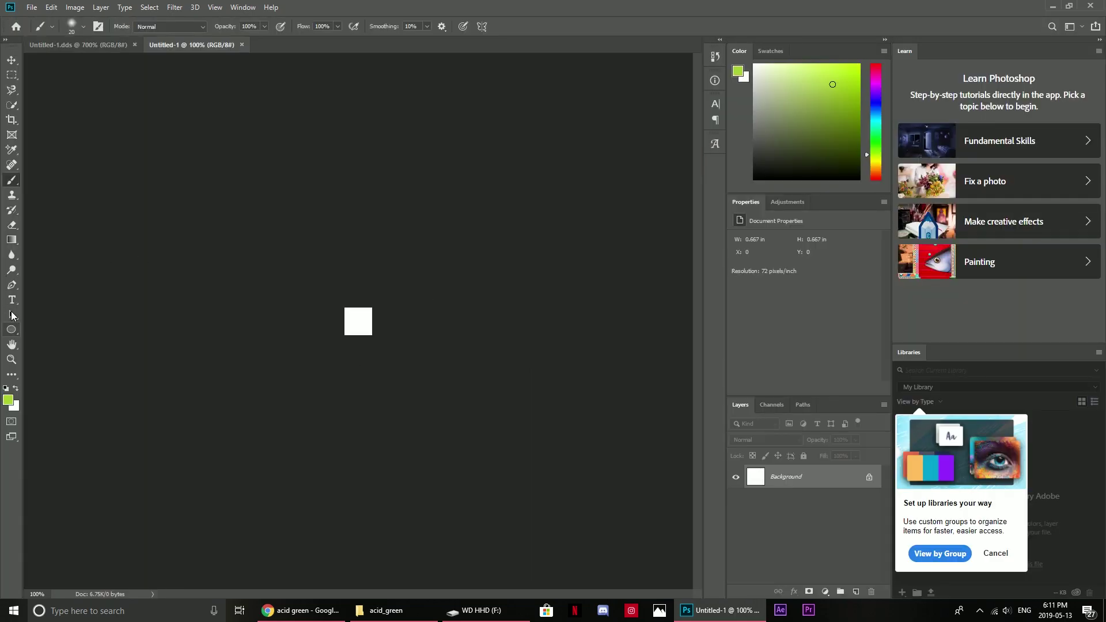
Zoom the tiny canvas to 1600% and bring up the F: drive folder window.
left_click(12, 359)
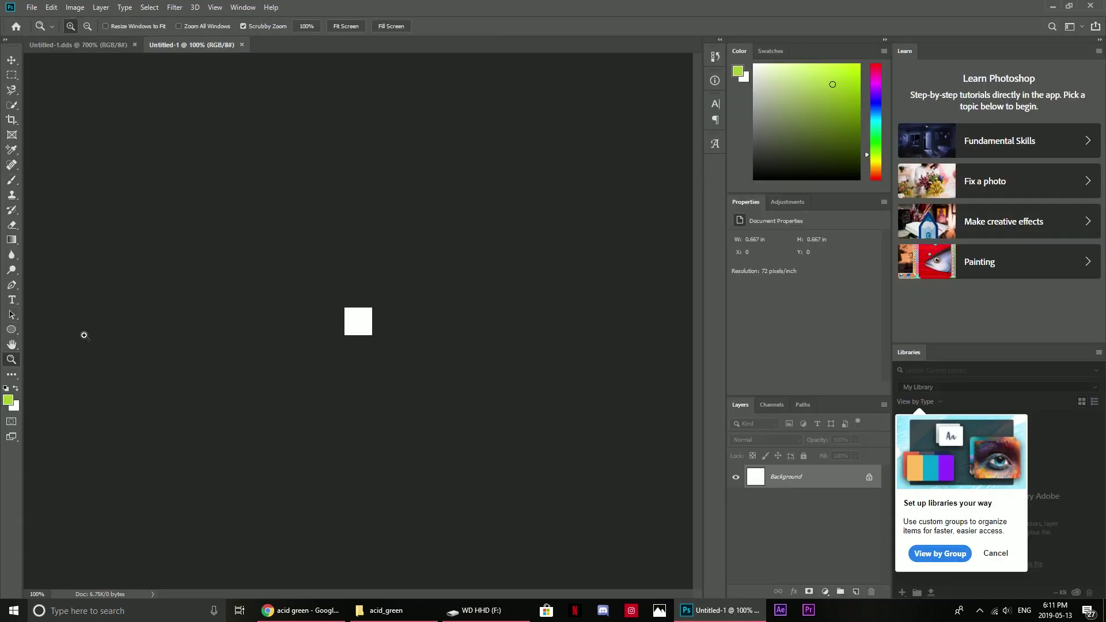
left_click_drag(366, 327, 364, 326)
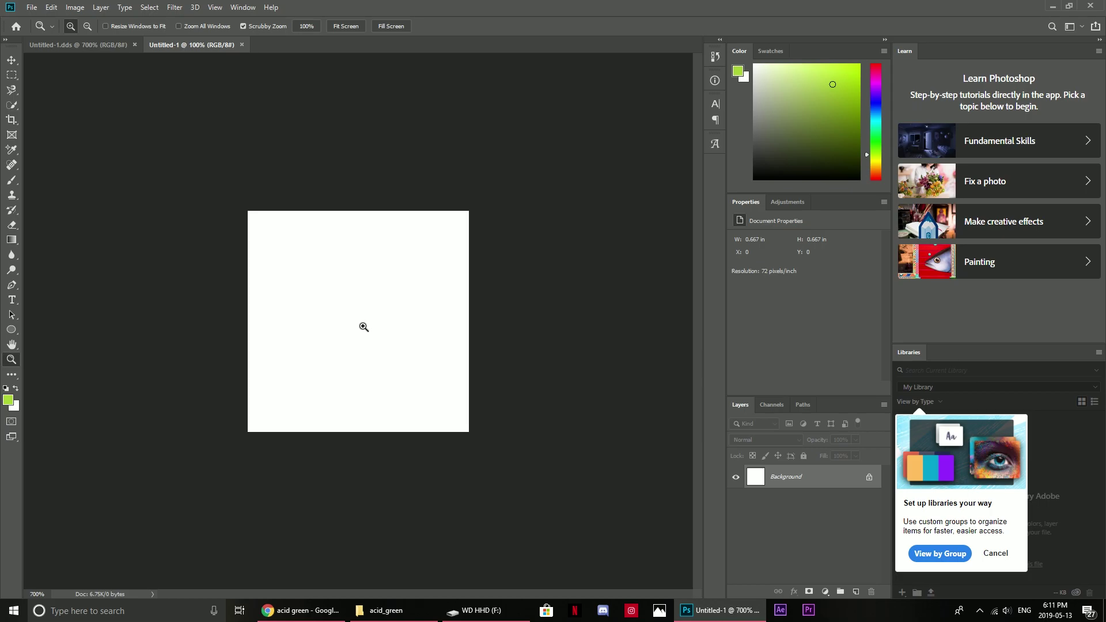
left_click(376, 382)
left_click(469, 610)
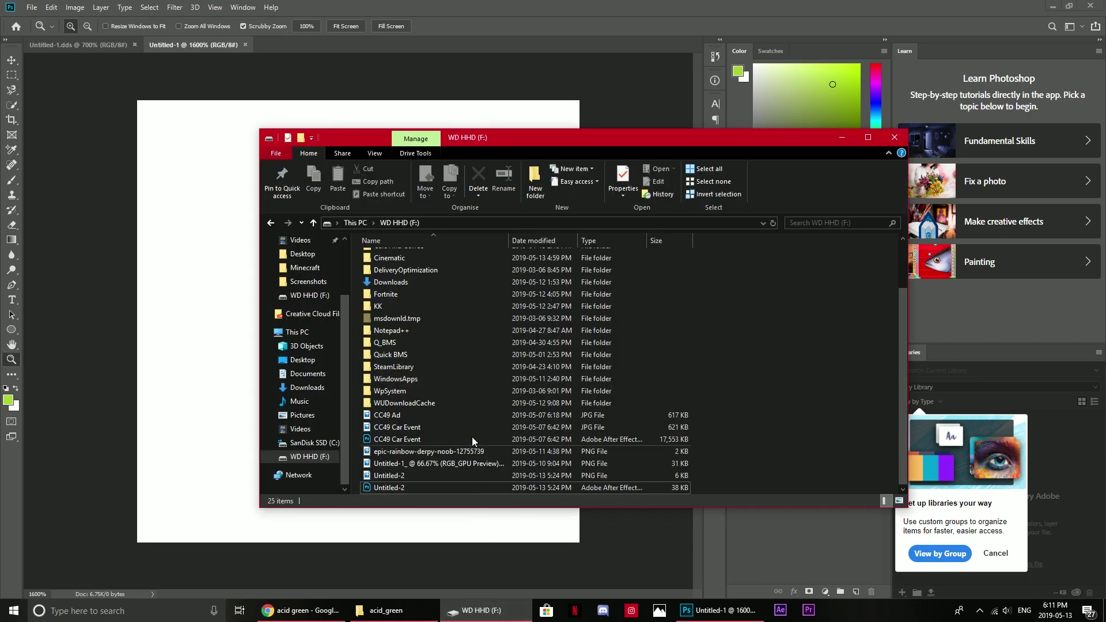
Place the yellow livery image on the canvas and delete the Background layer.
left_click(385, 606)
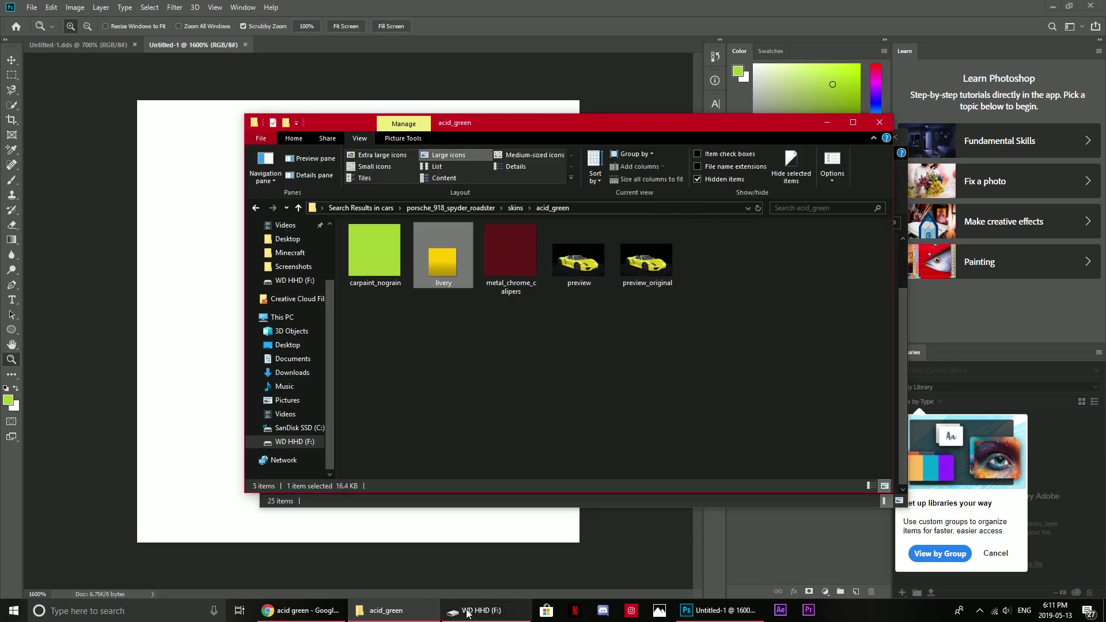
left_click(897, 492)
left_click(843, 138)
left_click_drag(444, 257, 461, 474)
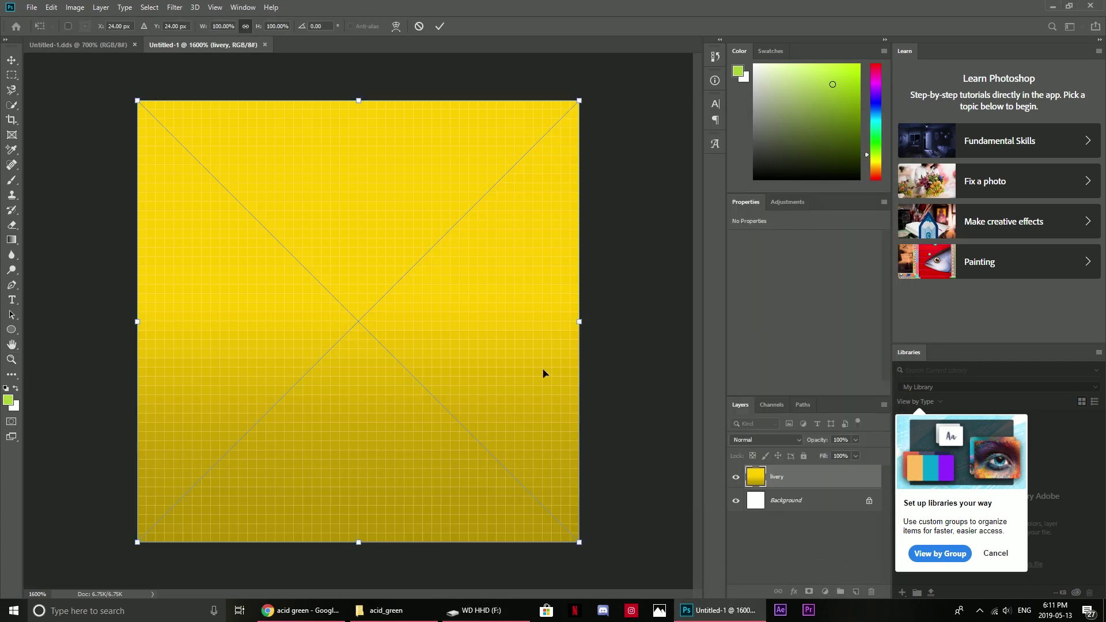
key("Return")
left_click(870, 503)
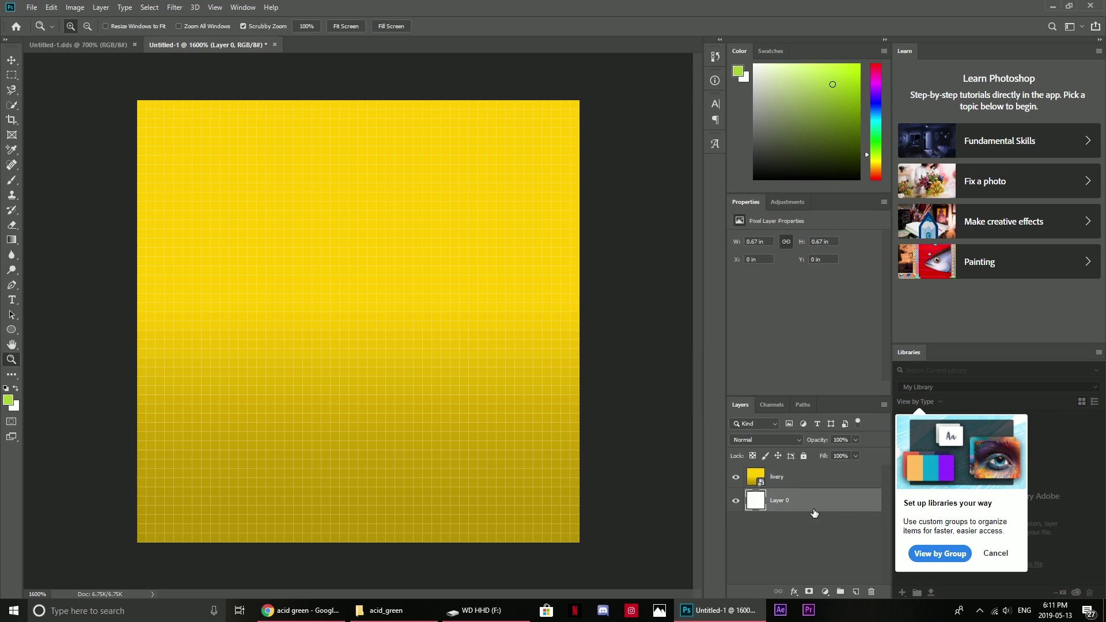
key("Delete")
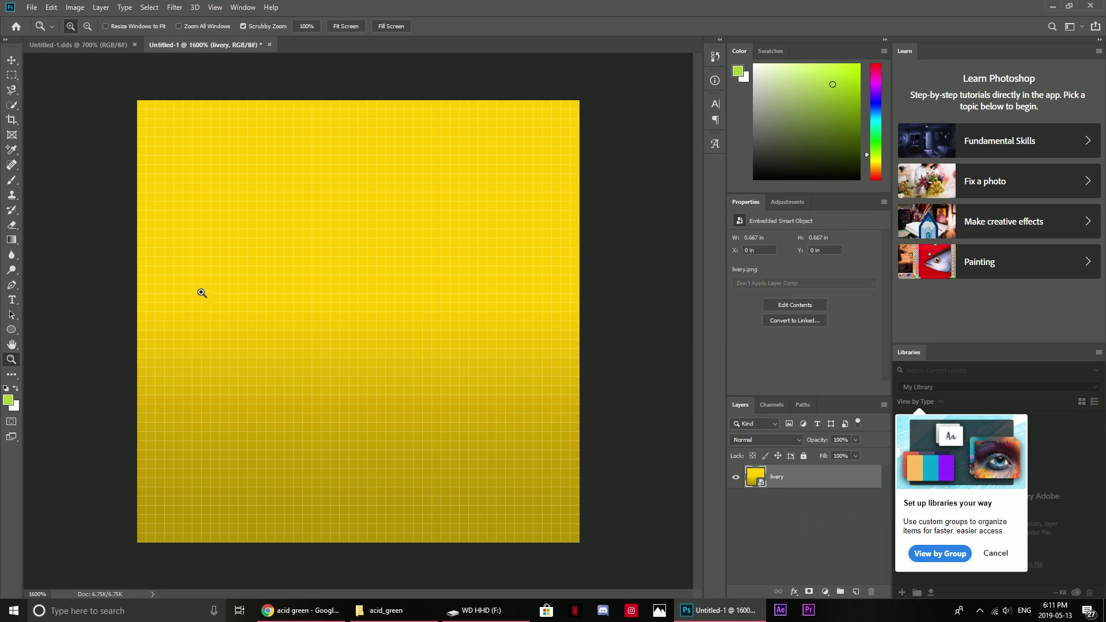
Rasterize the livery layer and paint it entirely acid green with the standard brush.
left_click(10, 184)
left_click(81, 180)
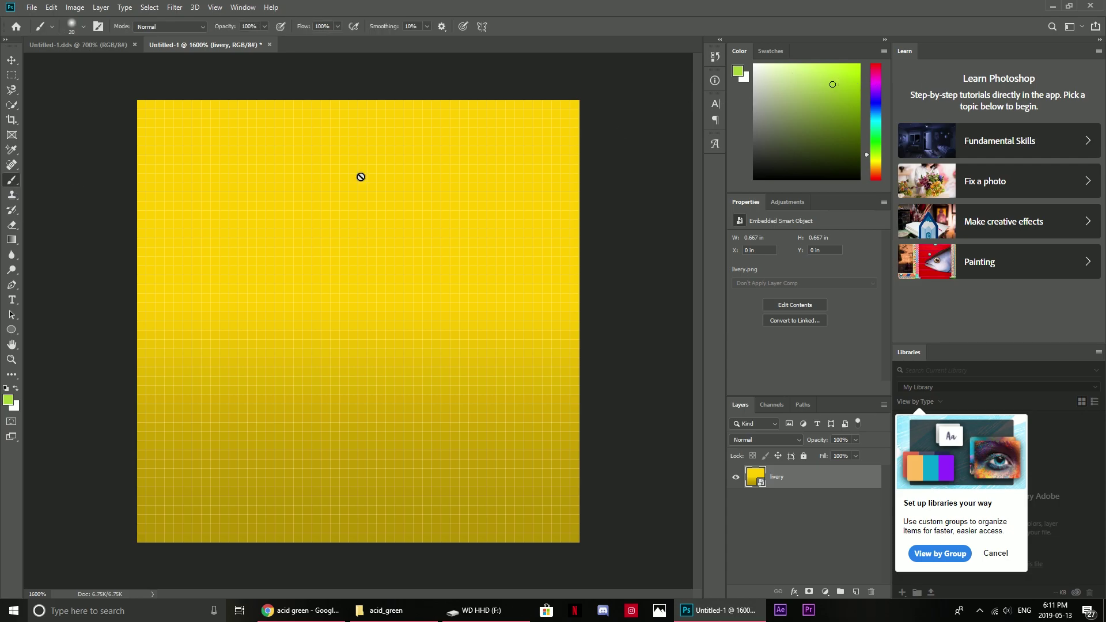
left_click(181, 133)
left_click(537, 234)
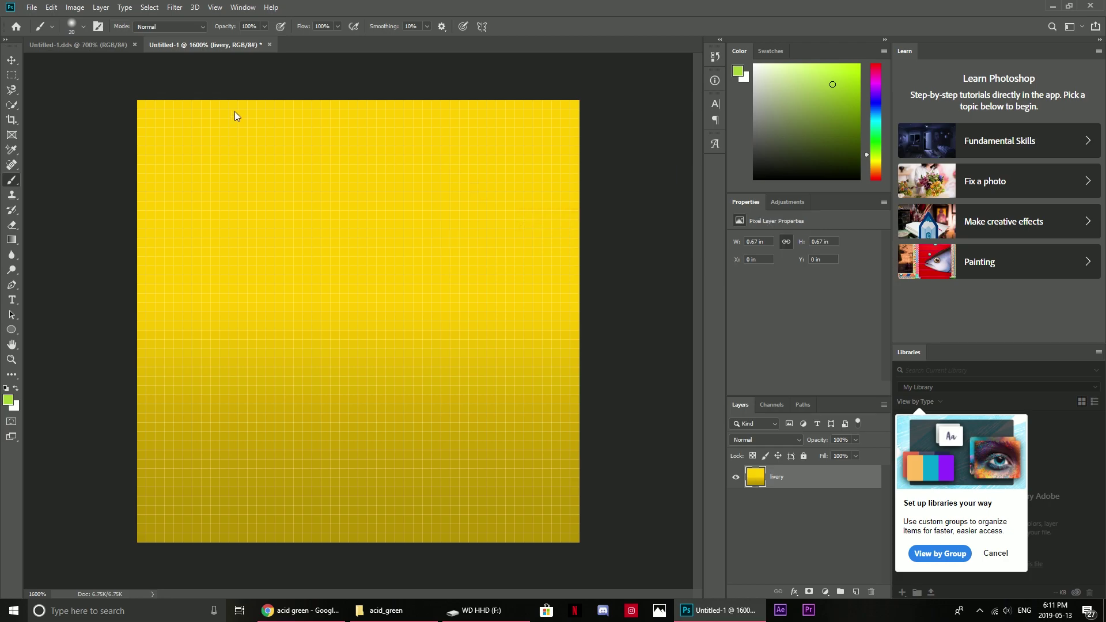
mouse_move(101, 77)
left_mouse_down()
mouse_move(259, 73)
mouse_move(75, 59)
mouse_move(233, 58)
mouse_move(113, 65)
mouse_move(446, 79)
left_mouse_up()
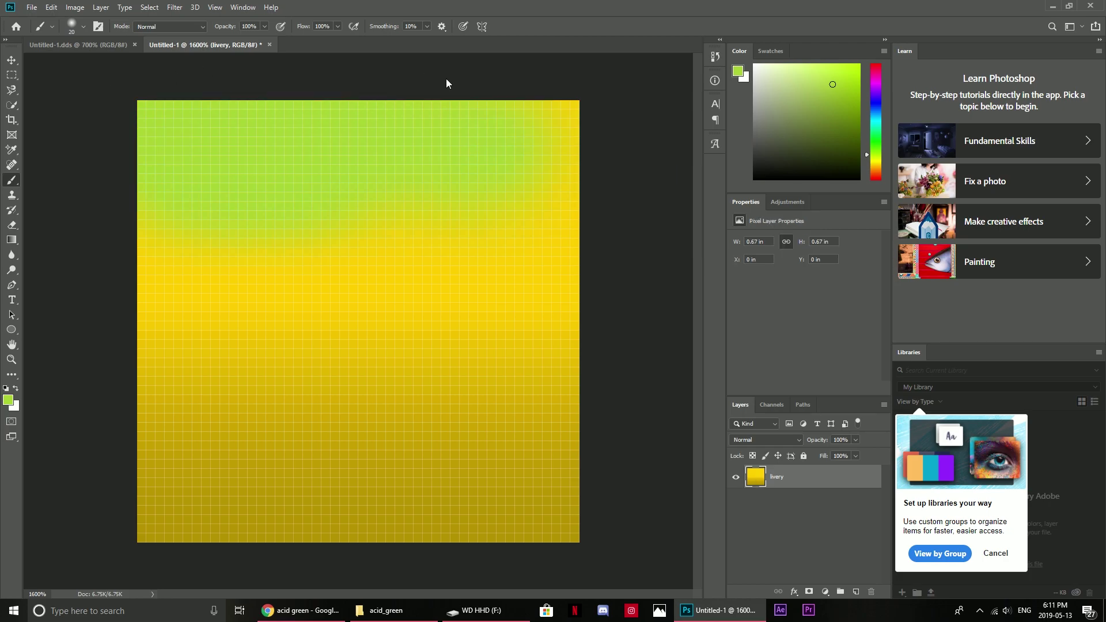
mouse_move(132, 160)
left_mouse_down()
mouse_move(277, 288)
mouse_move(94, 313)
mouse_move(242, 292)
mouse_move(331, 433)
mouse_move(537, 422)
mouse_move(162, 507)
left_mouse_up()
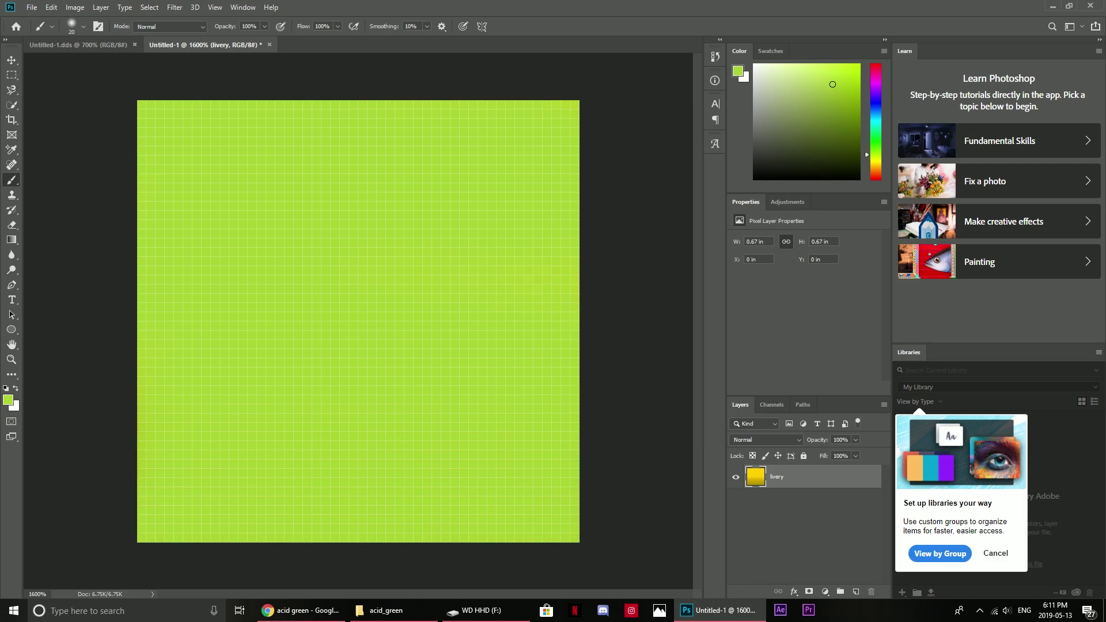
left_click(32, 7)
Save the green image as the PNG Untitled-1 on the F: drive and minimize Photoshop.
left_click(60, 137)
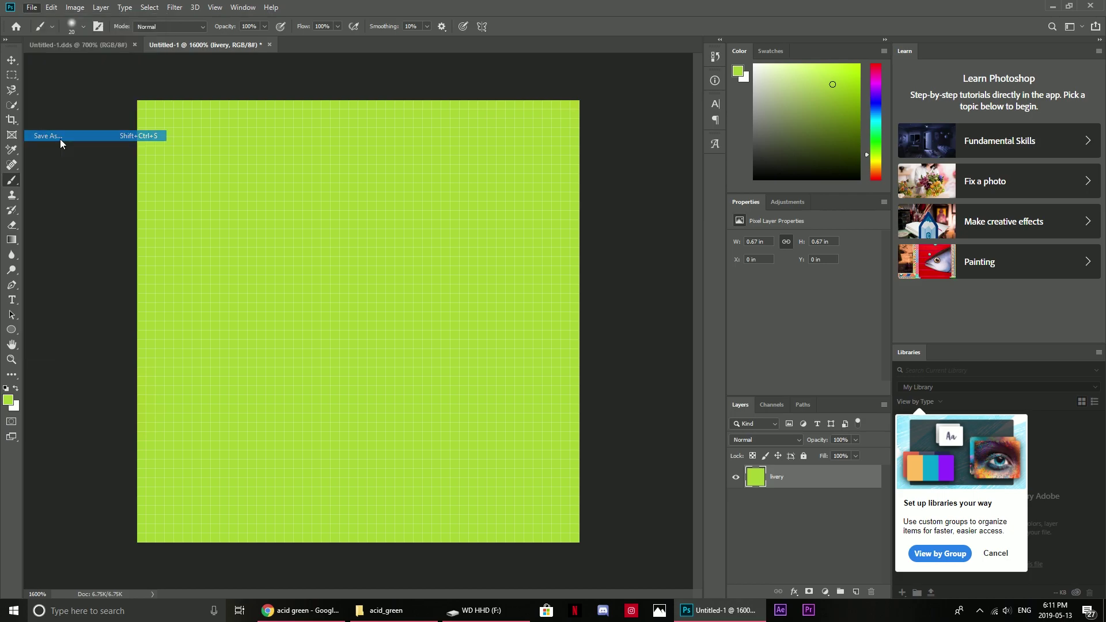
left_click(164, 267)
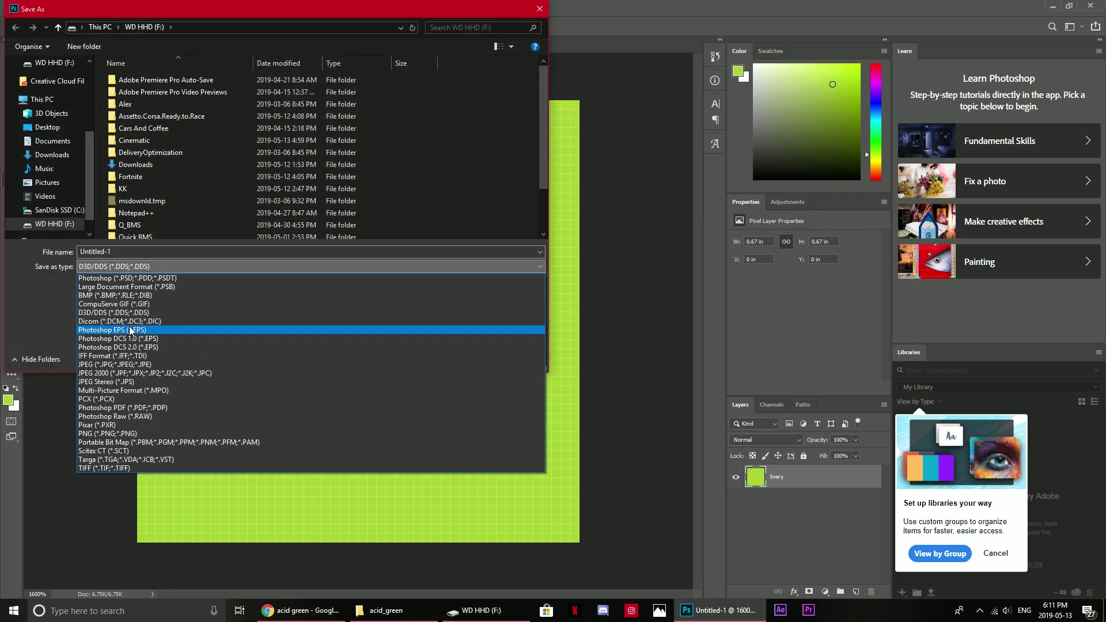
left_click(110, 433)
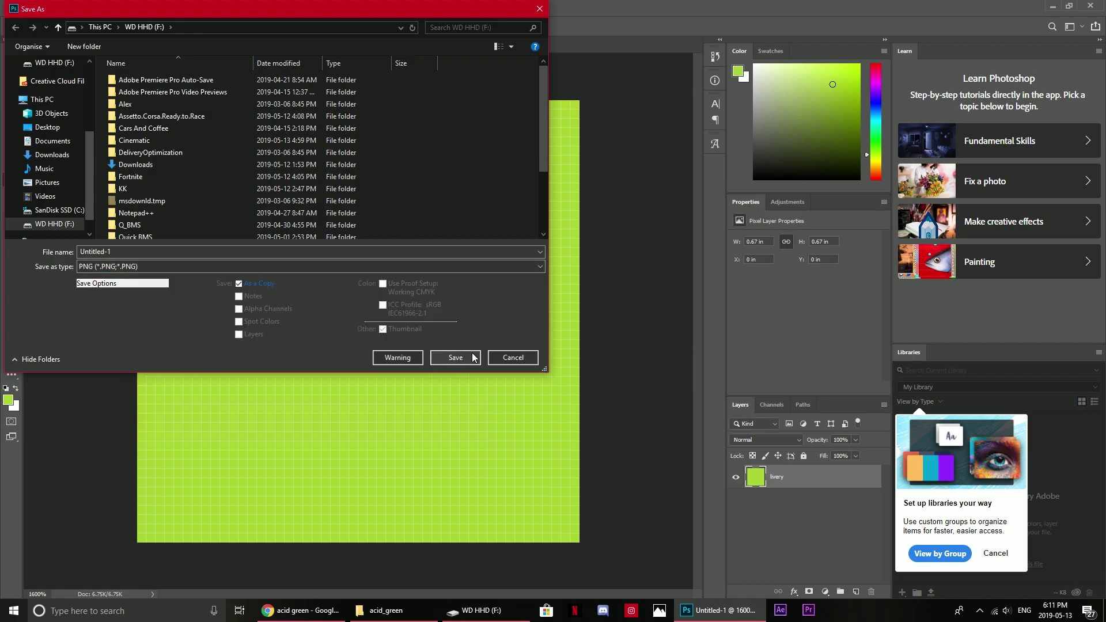
left_click(456, 358)
left_click(627, 183)
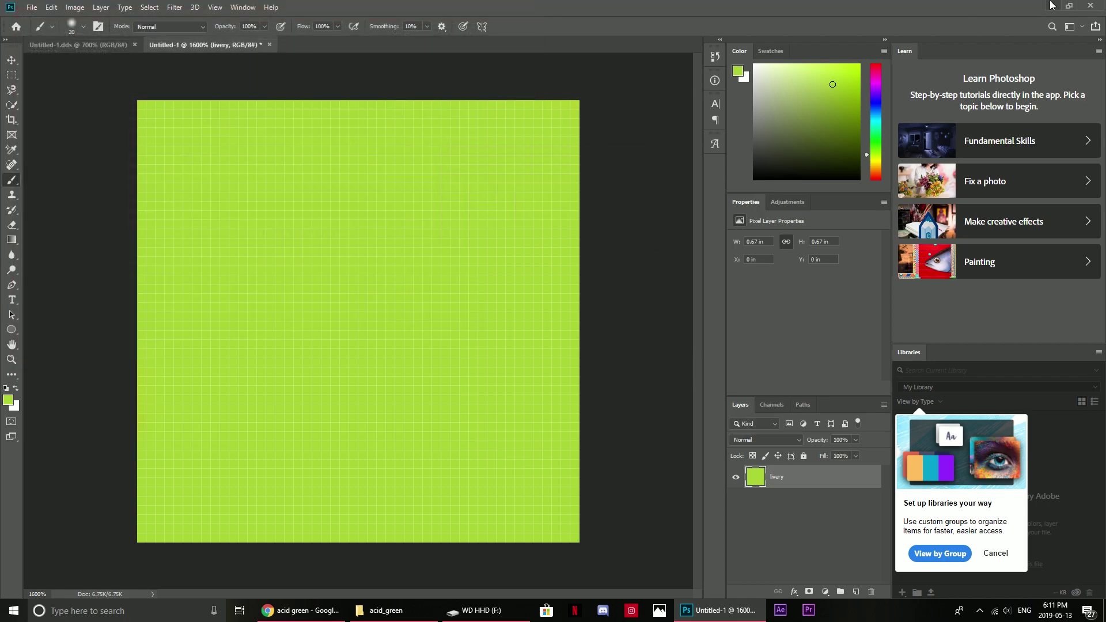
left_click(1051, 6)
Move Untitled-1 into the acid_green folder and delete the old yellow livery file.
left_click(481, 611)
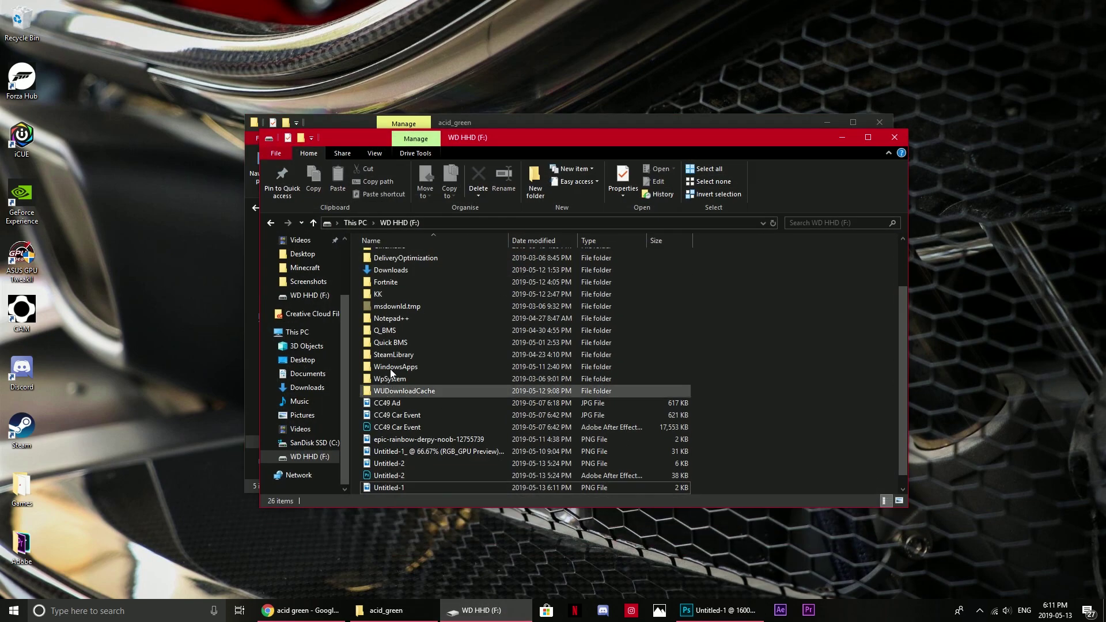
left_click(420, 489)
left_click(426, 487)
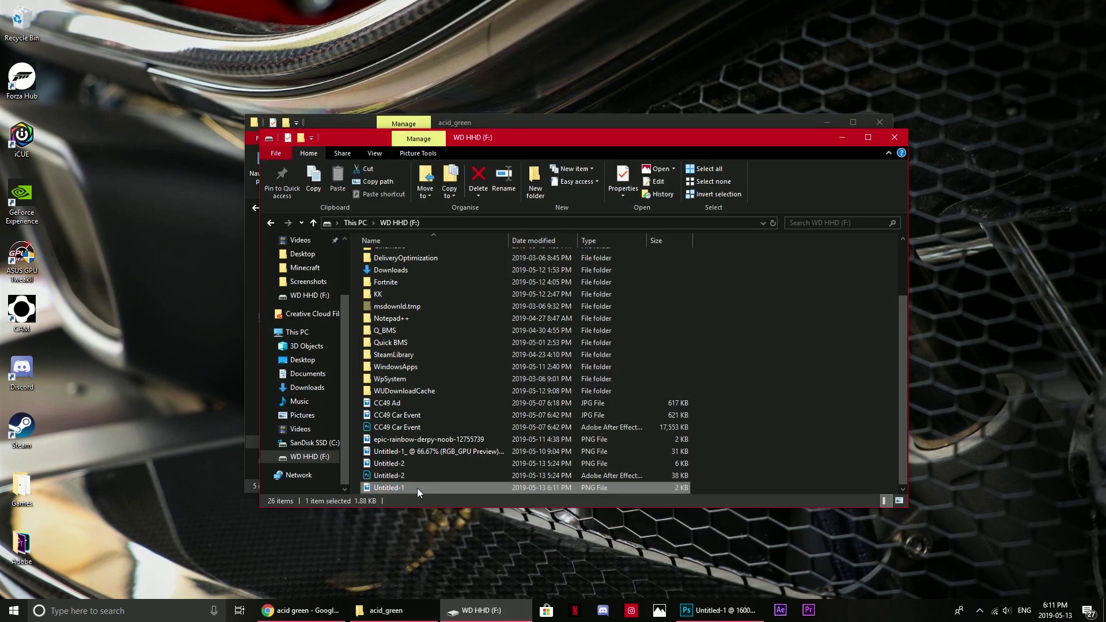
left_click_drag(417, 489, 752, 368)
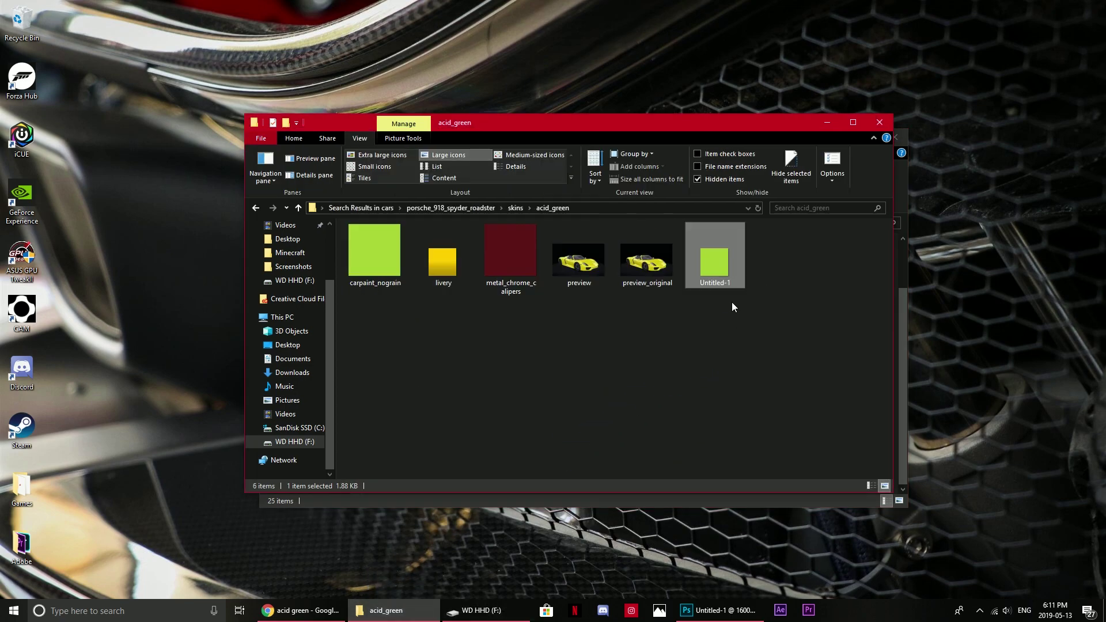
left_click(442, 274)
right_click(441, 275)
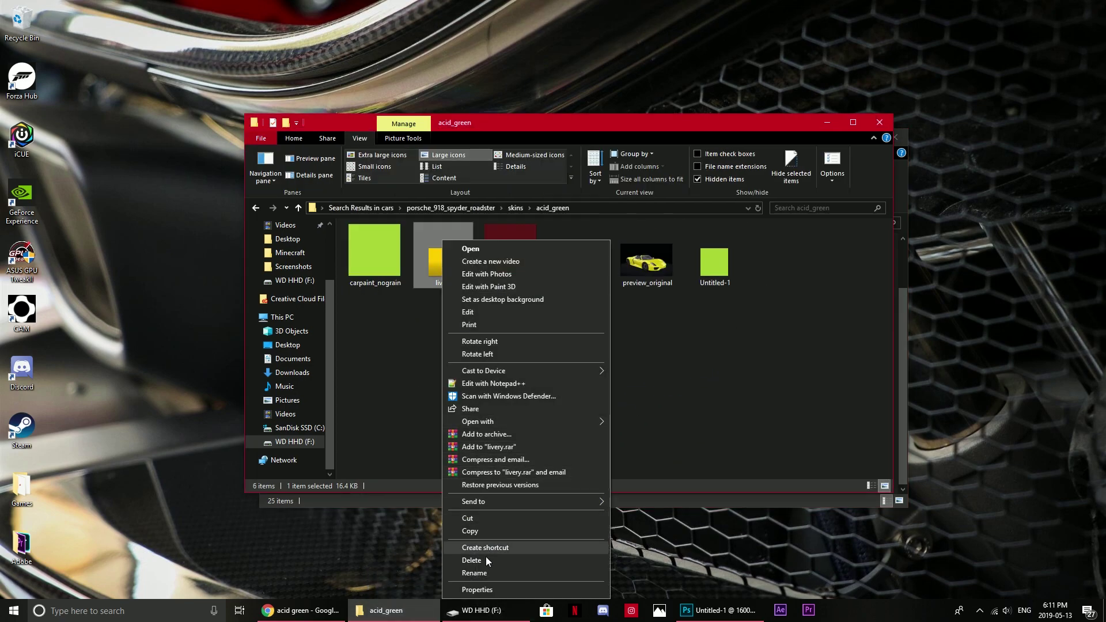
left_click(482, 573)
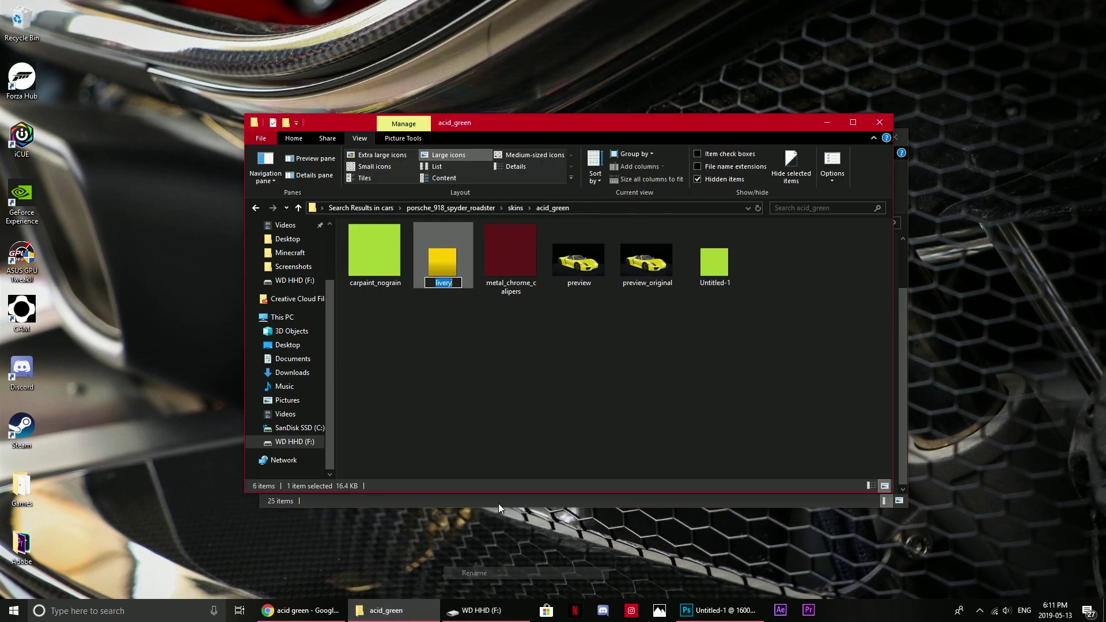
left_click(488, 452)
left_click(455, 288)
key("Delete")
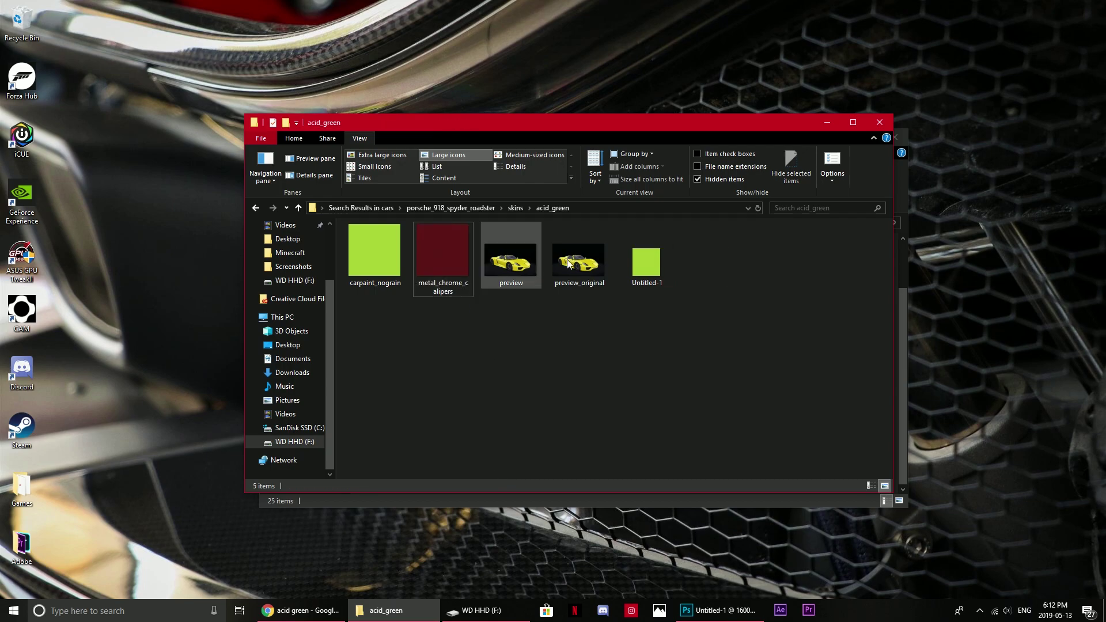
Rename Untitled-1 to livery.
right_click(630, 262)
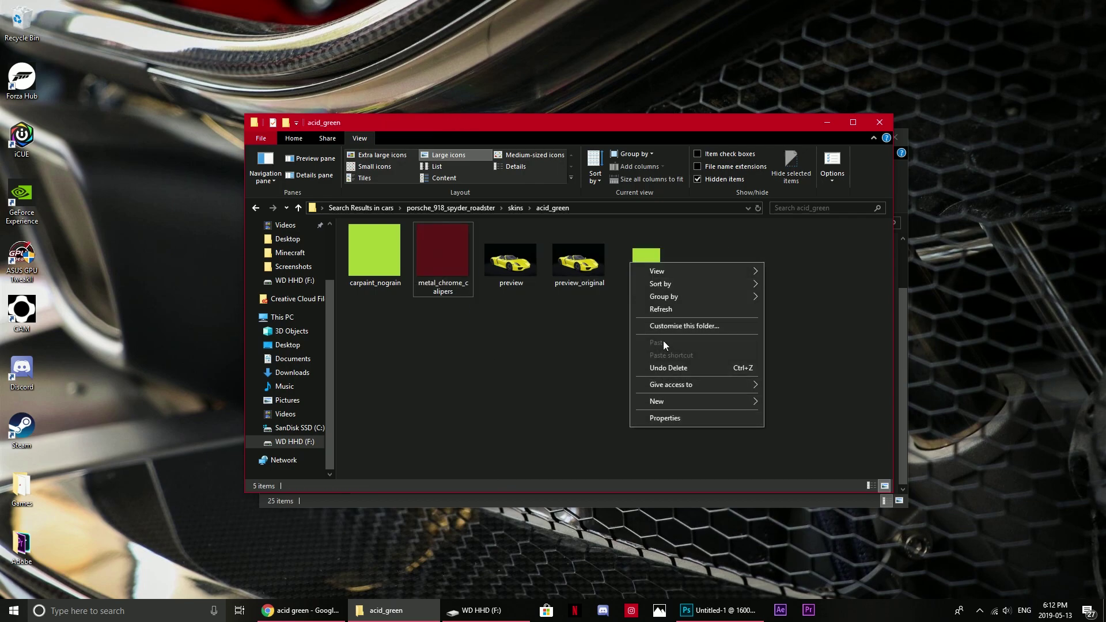
key("Escape")
right_click(656, 275)
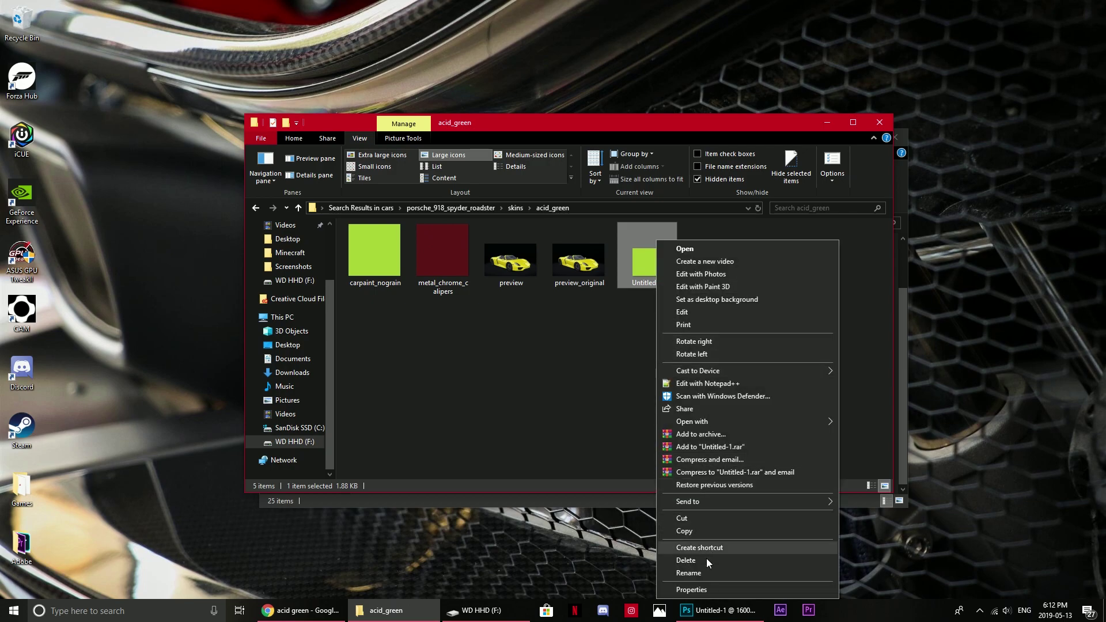
left_click(706, 573)
type("livery")
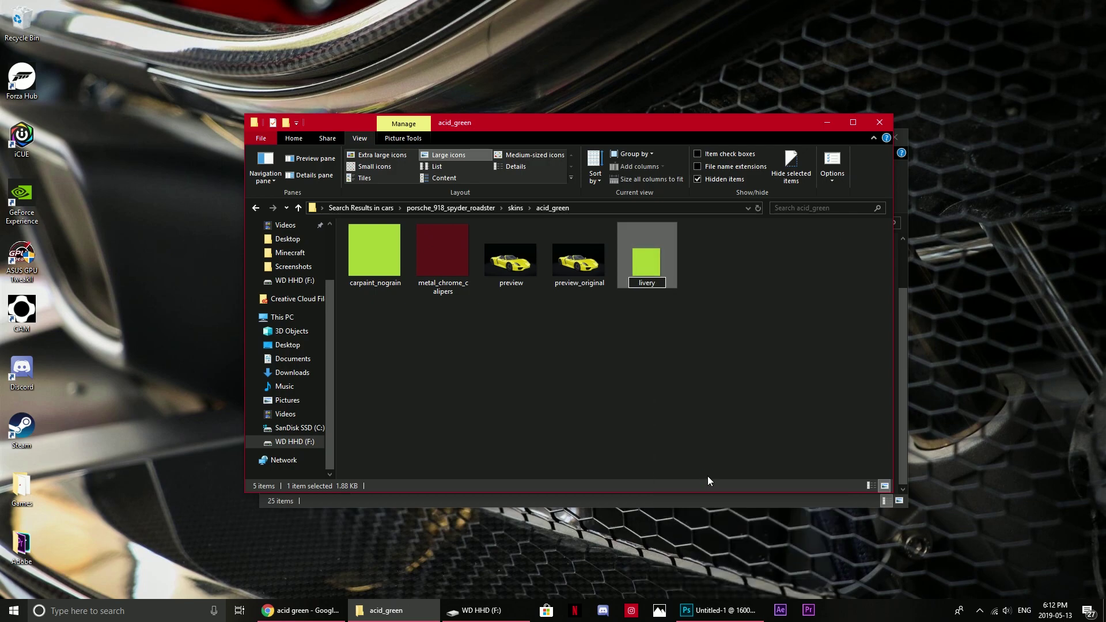
key("Return")
left_click(541, 364)
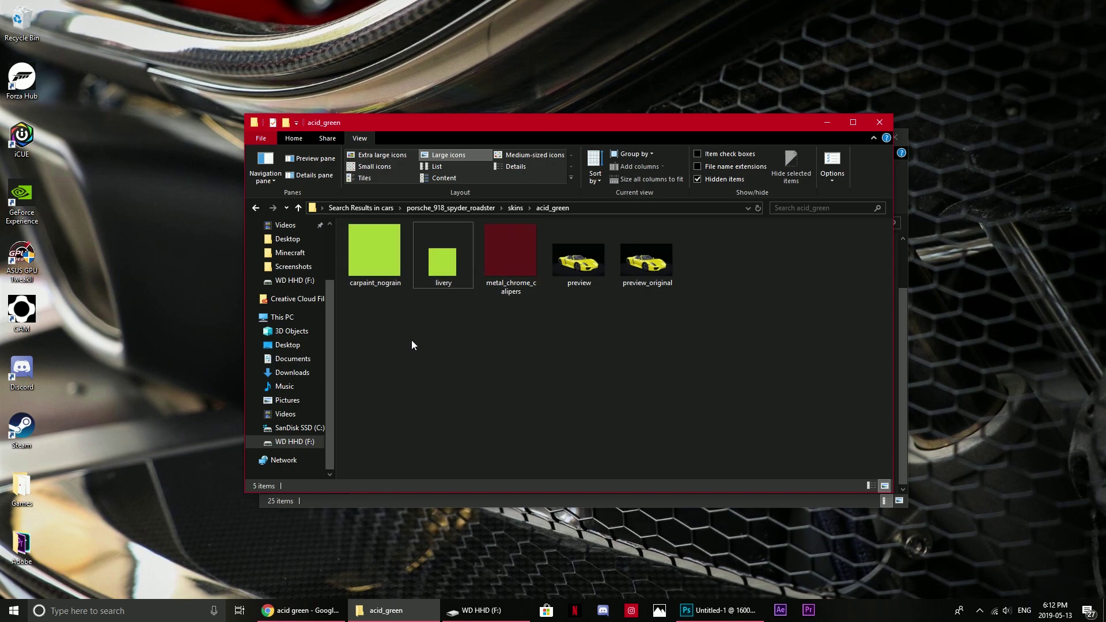
left_click(301, 611)
Change the image search to 'acid green 918 sydney'.
scroll(440, 133, "up", 5)
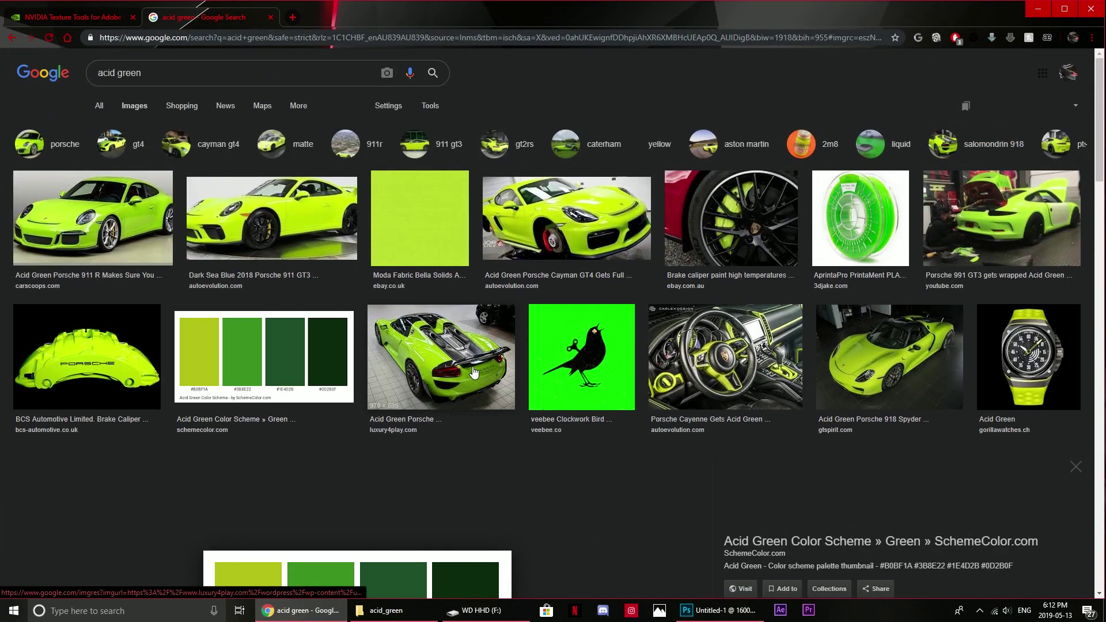
scroll(447, 226, "down", 15)
scroll(464, 350, "up", 5)
scroll(463, 350, "up", 10)
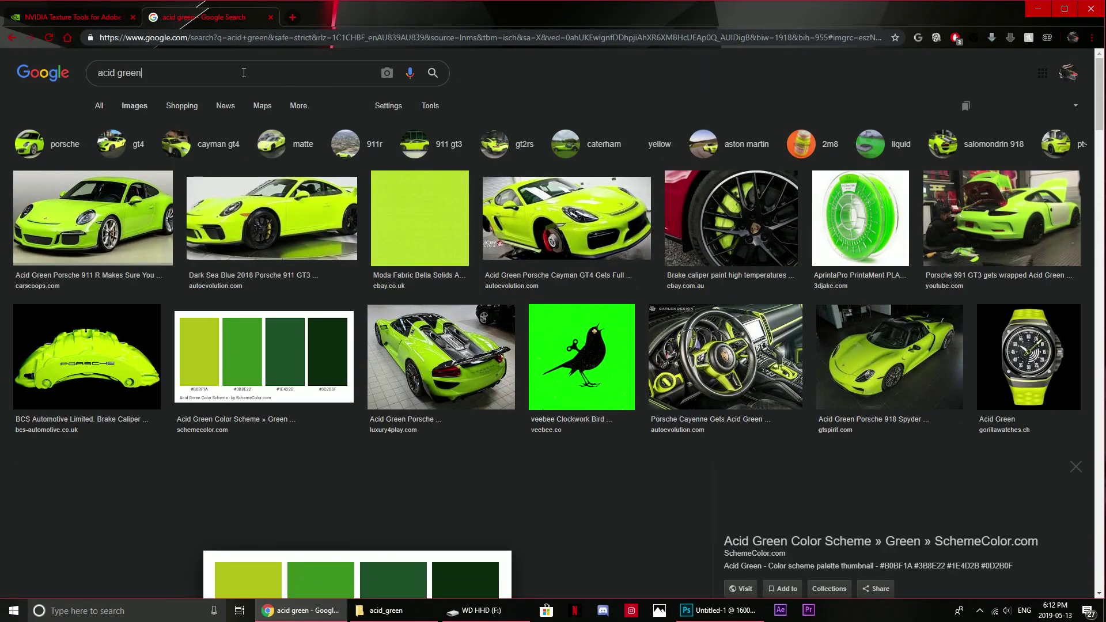
left_click(243, 72)
type("r")
key("BackSpace")
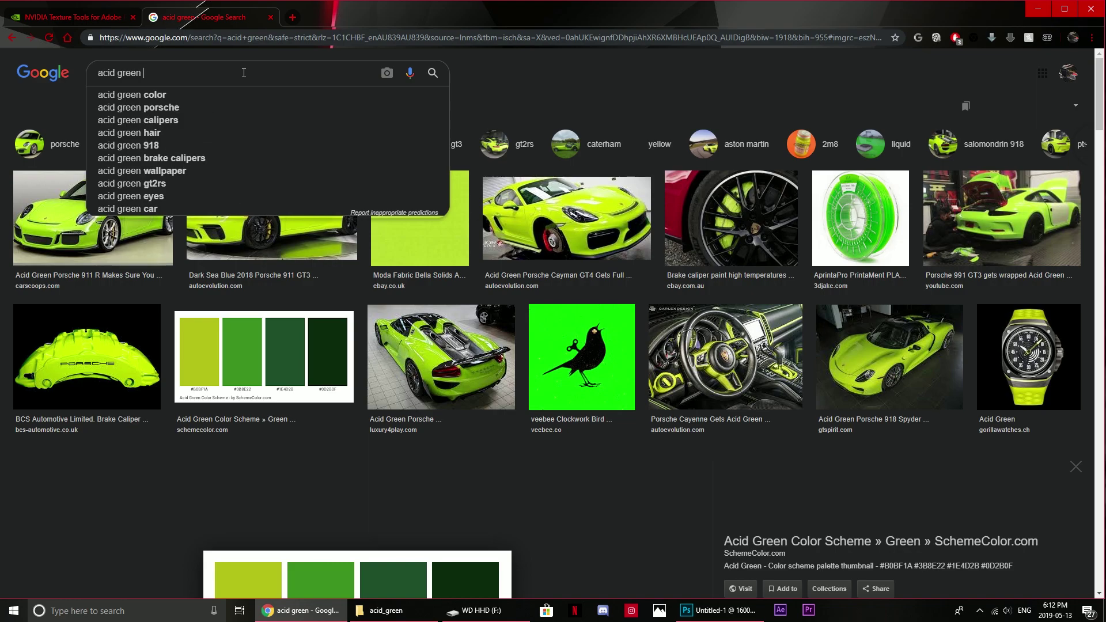
type("918")
key("BackSpace")
type("9")
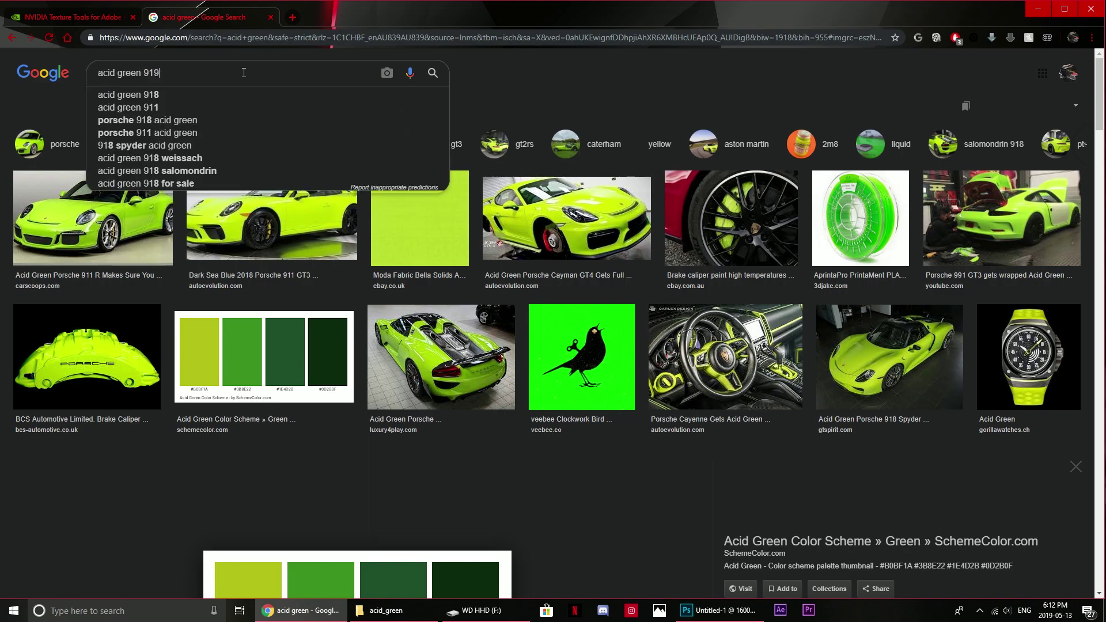
key("BackSpace")
type("8 sydney")
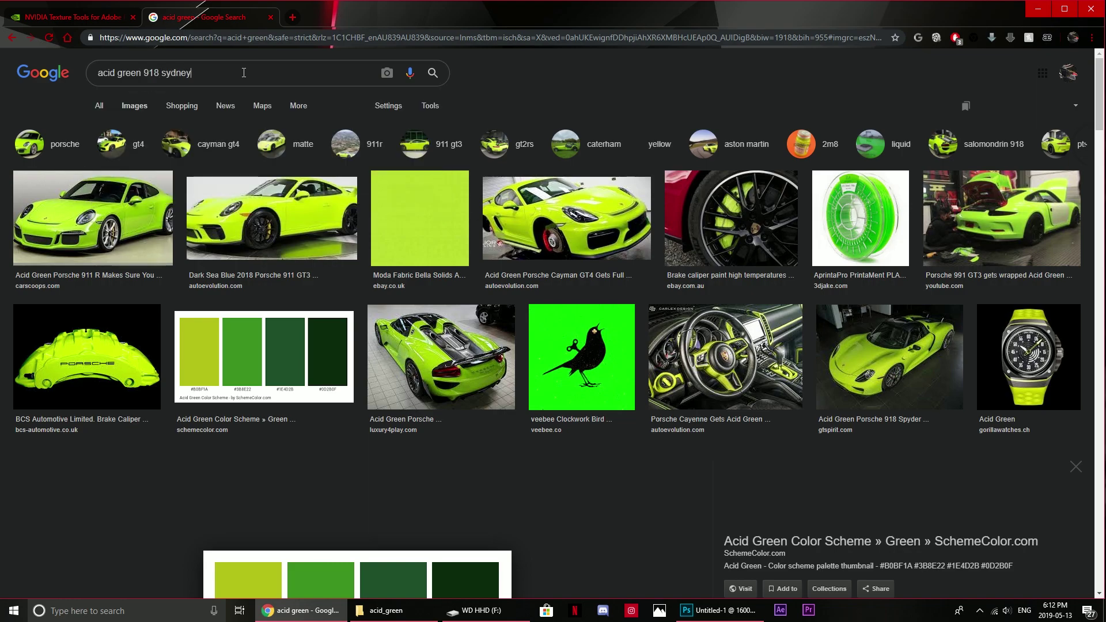
key("Return")
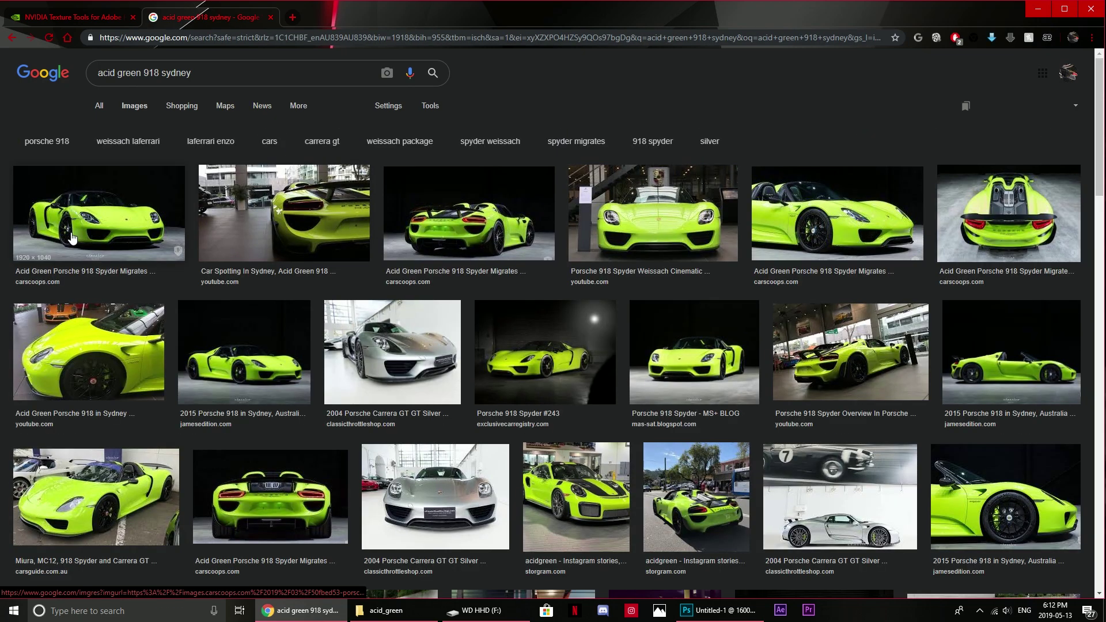
Open the Carscoops acid green Porsche 918 Spyder preview after briefly viewing another result.
left_click(107, 233)
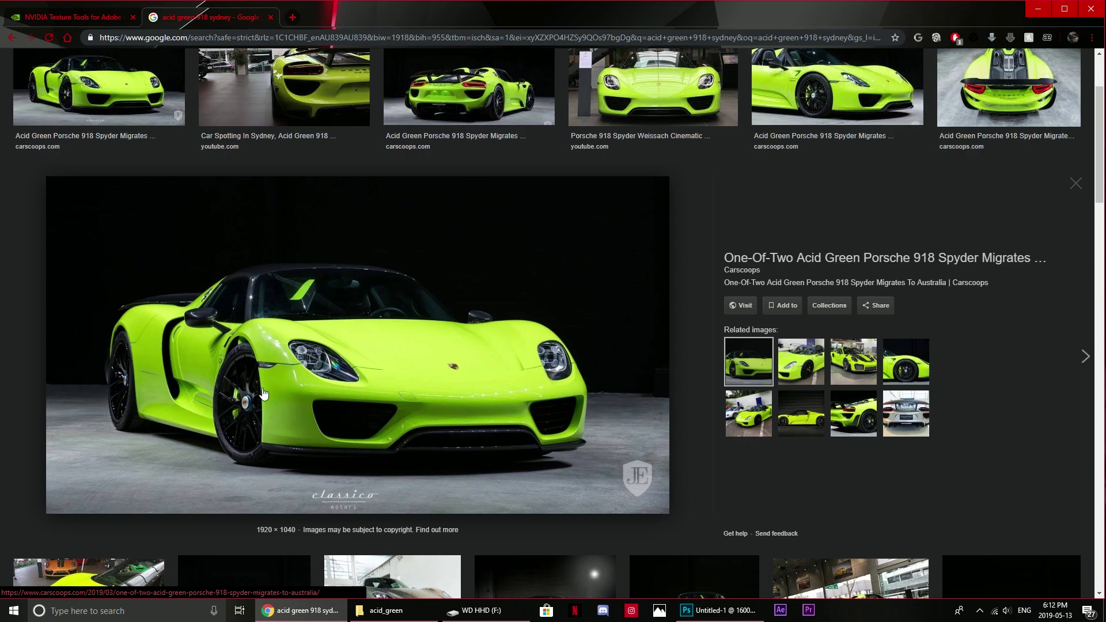
scroll(526, 352, "up", 3)
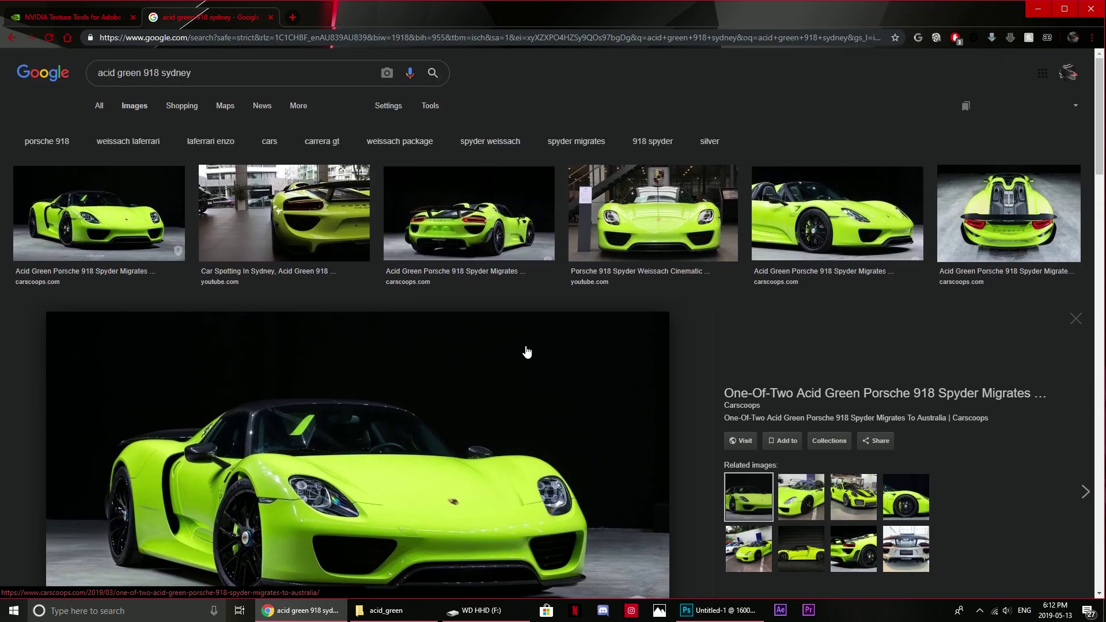
left_click(653, 213)
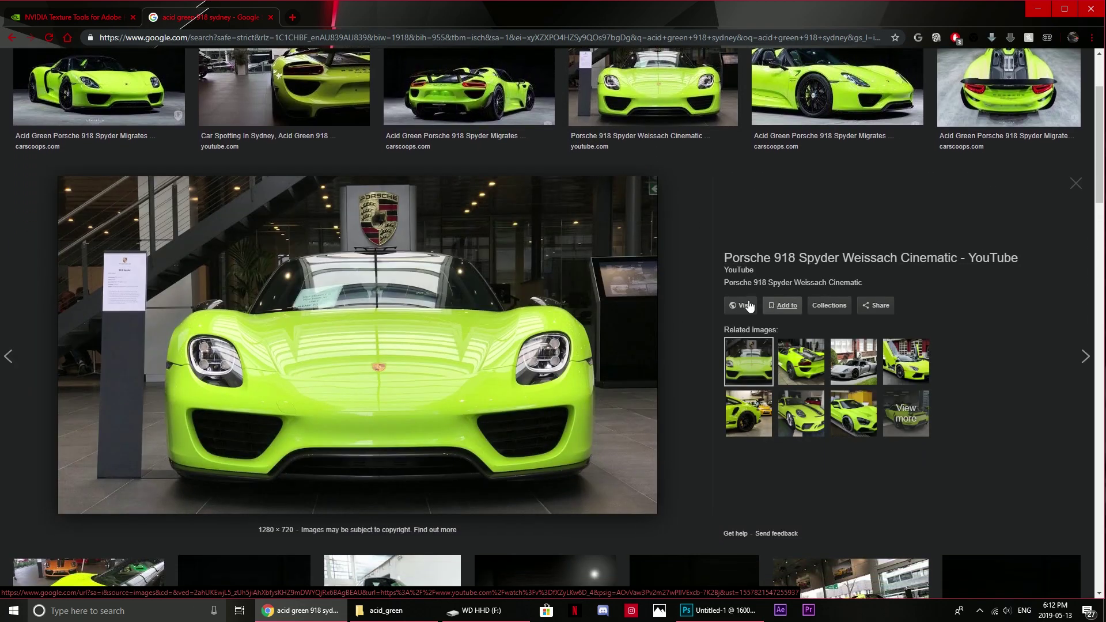
key("Left")
key("Left")
key("Left")
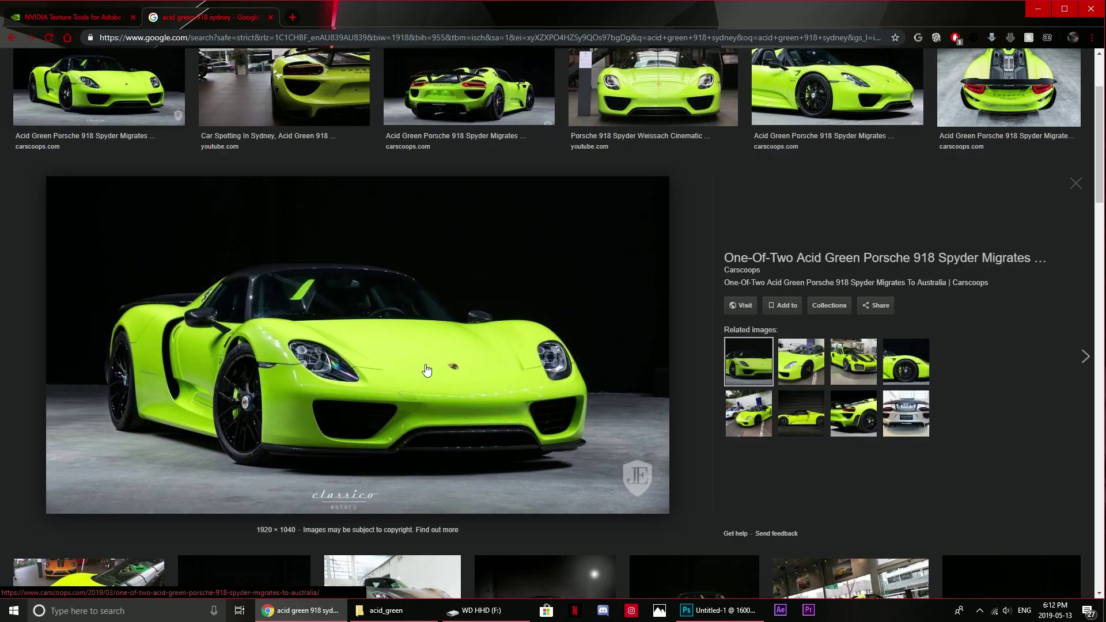
scroll(522, 173, "up", 3)
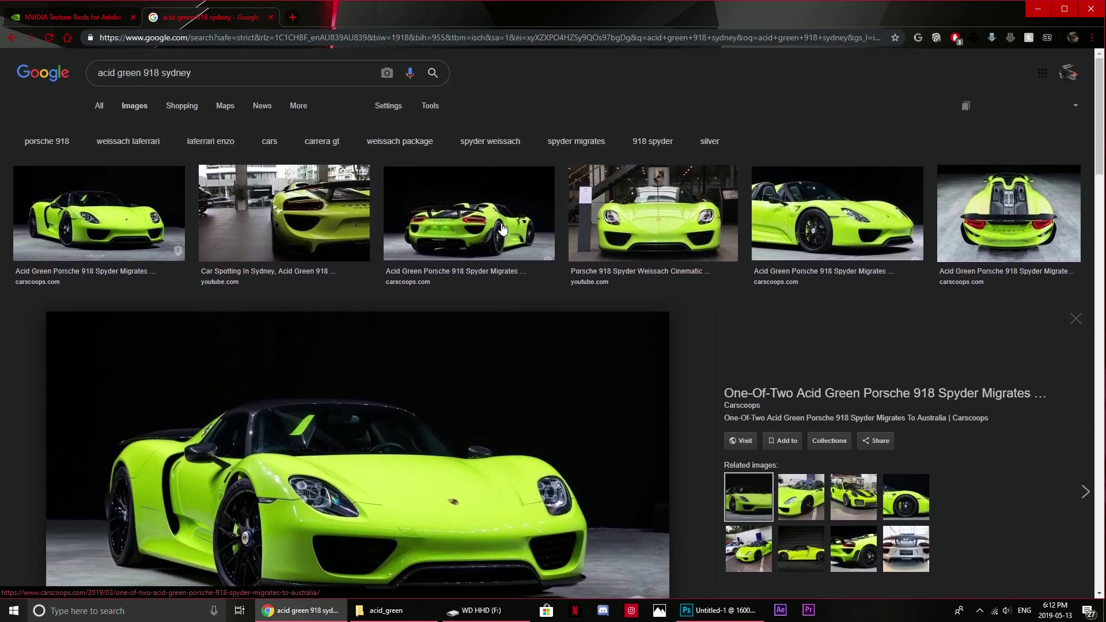
scroll(503, 229, "down", 10)
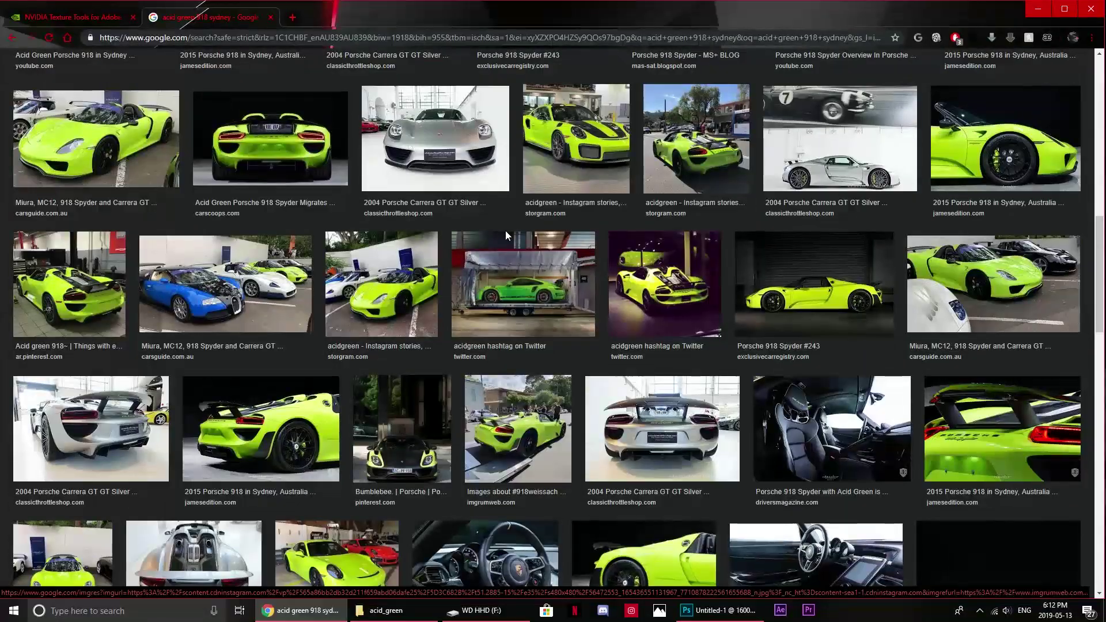
scroll(506, 236, "down", 1)
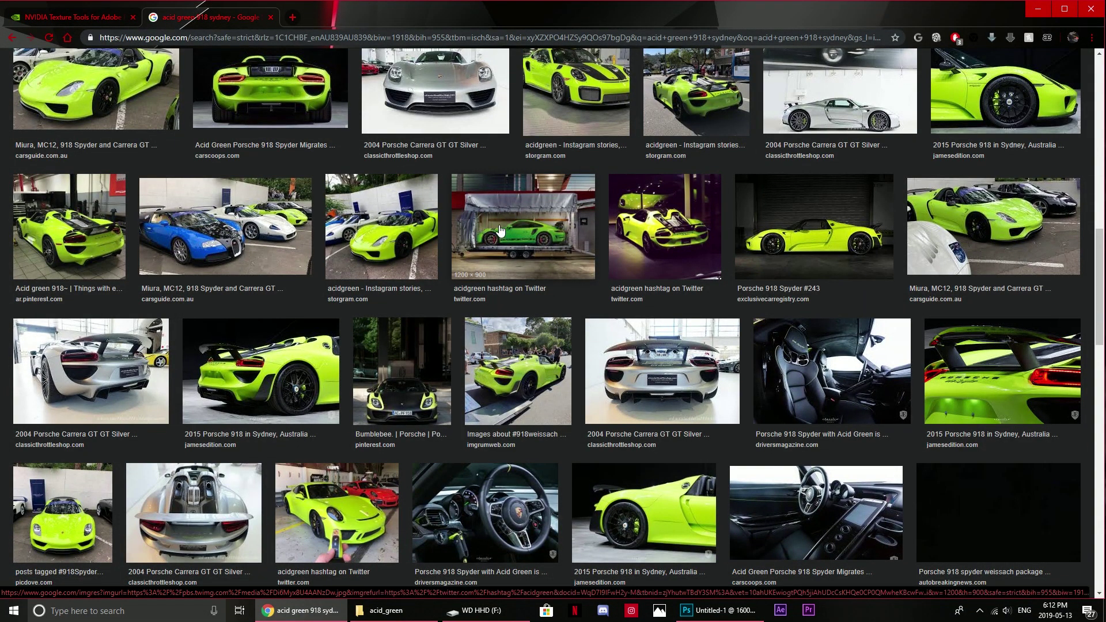
scroll(500, 230, "up", 11)
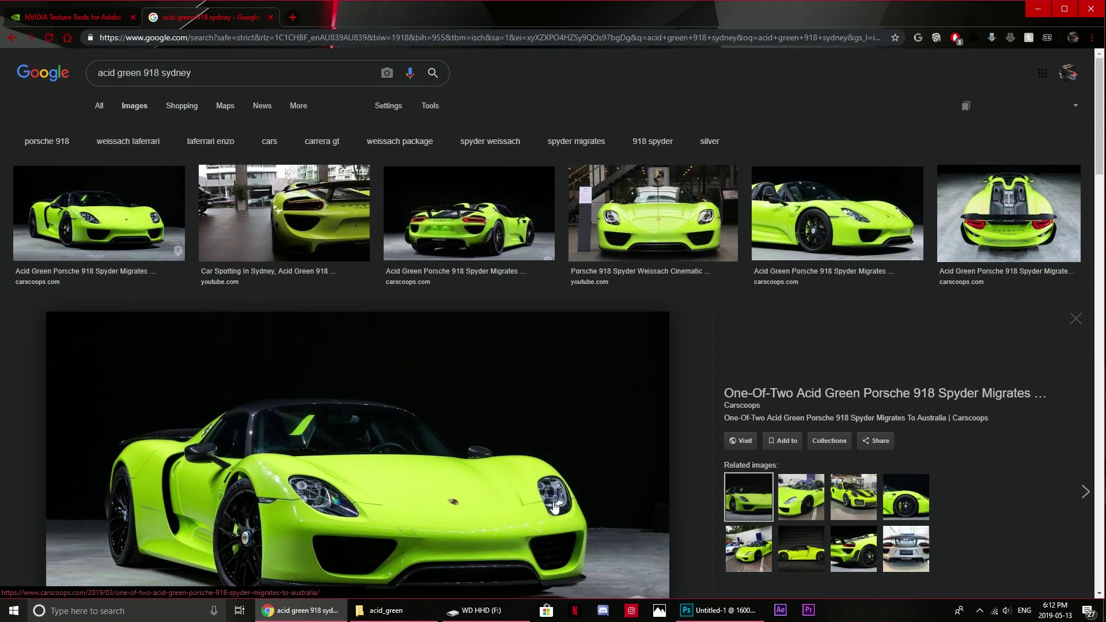
Confirm metal_chrome_calipers in the acid_green folder is 512 x 512, then return to Photoshop.
left_click(1038, 9)
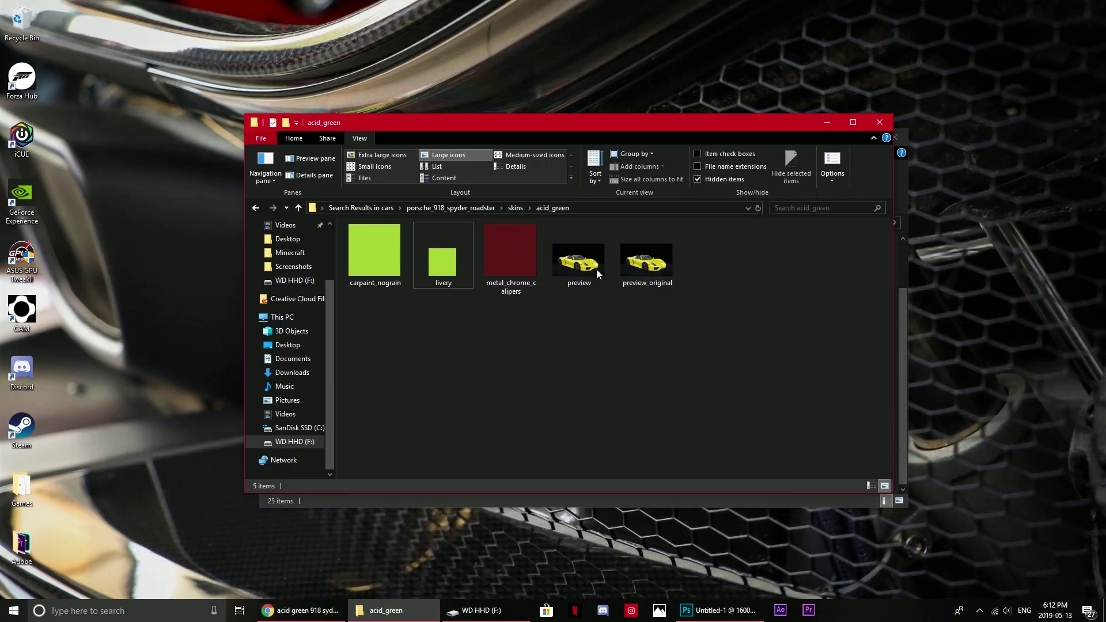
left_click(512, 271)
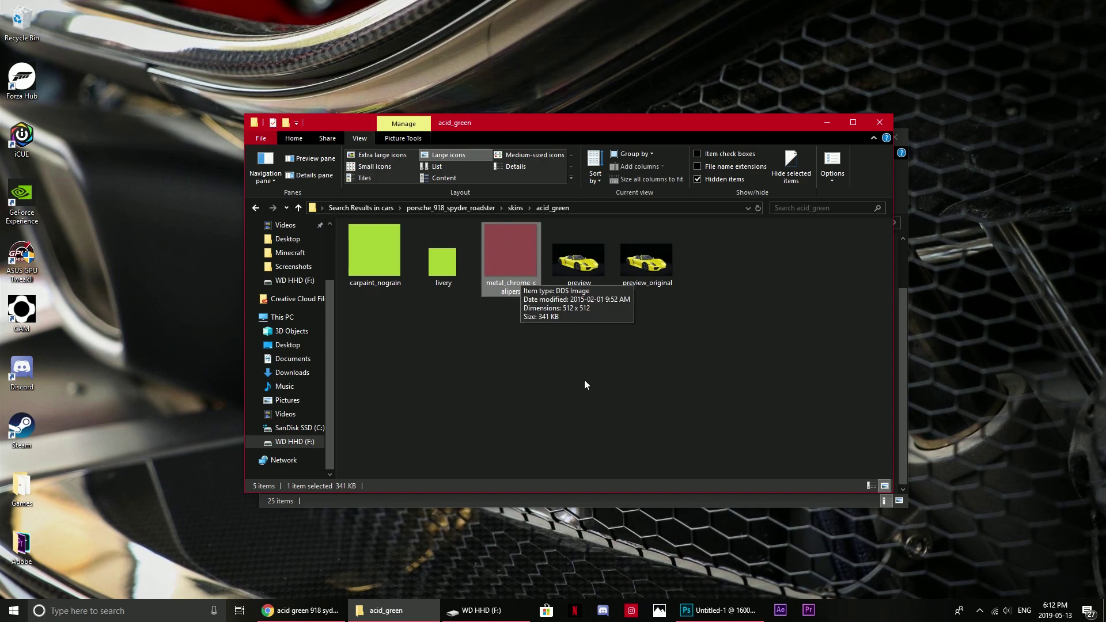
left_click(900, 184)
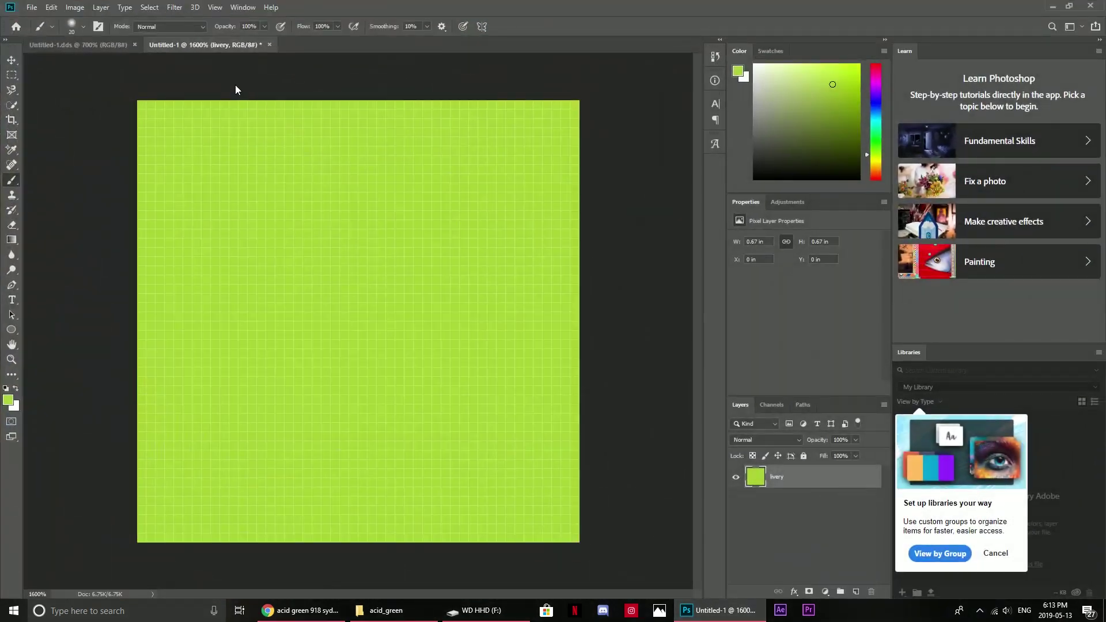
Create a 512 × 512 px document and paint the whole canvas acid green with a size-80 brush.
left_click(18, 28)
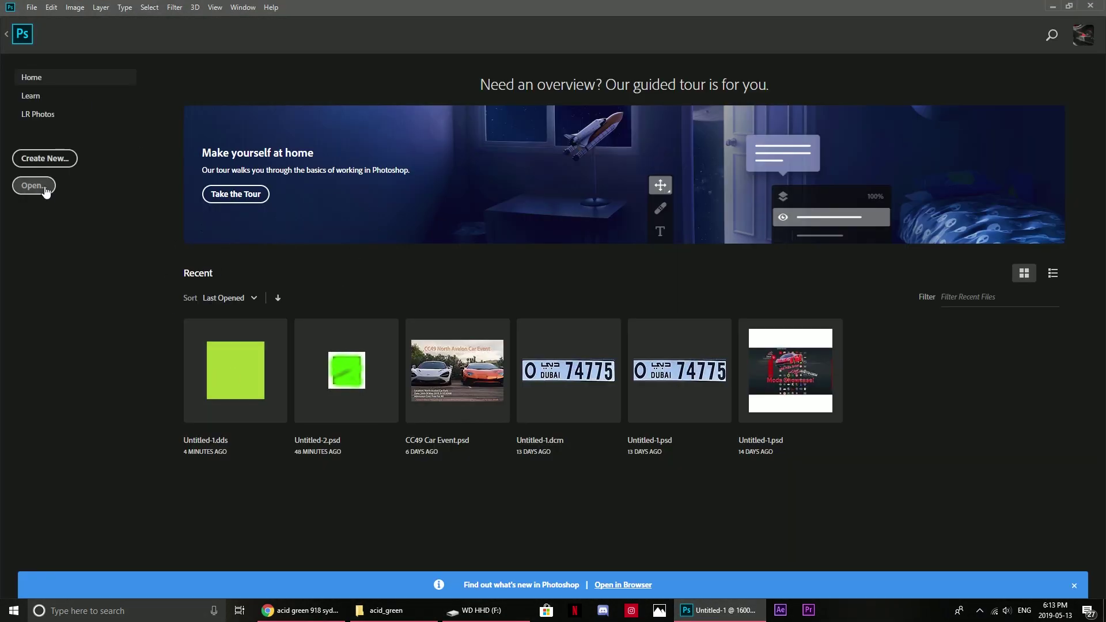
left_click(45, 158)
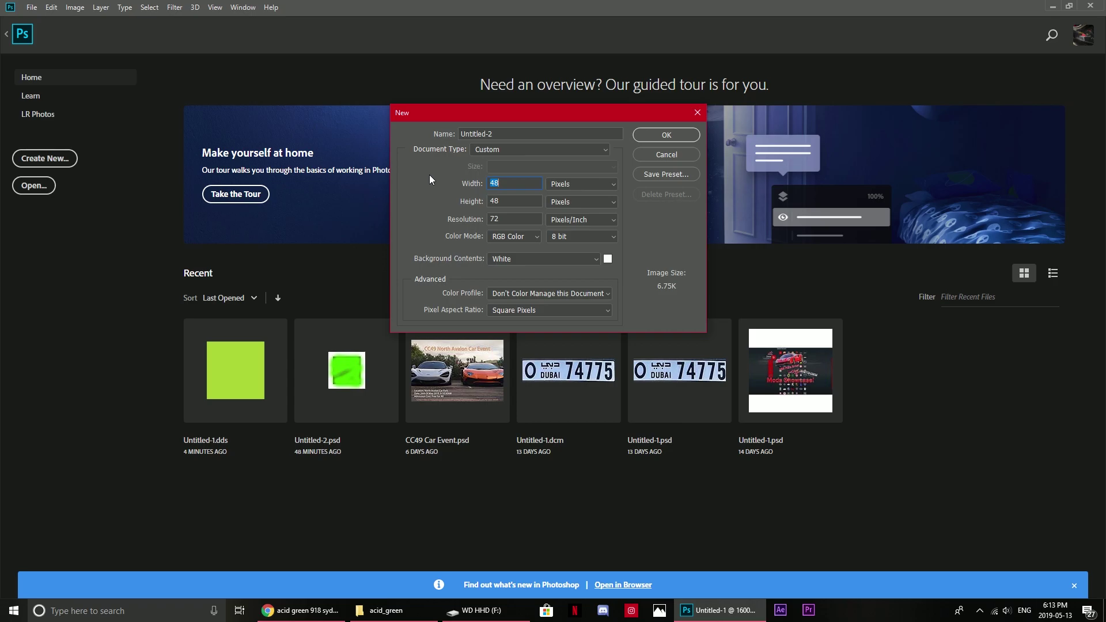
type("512")
left_click(695, 133)
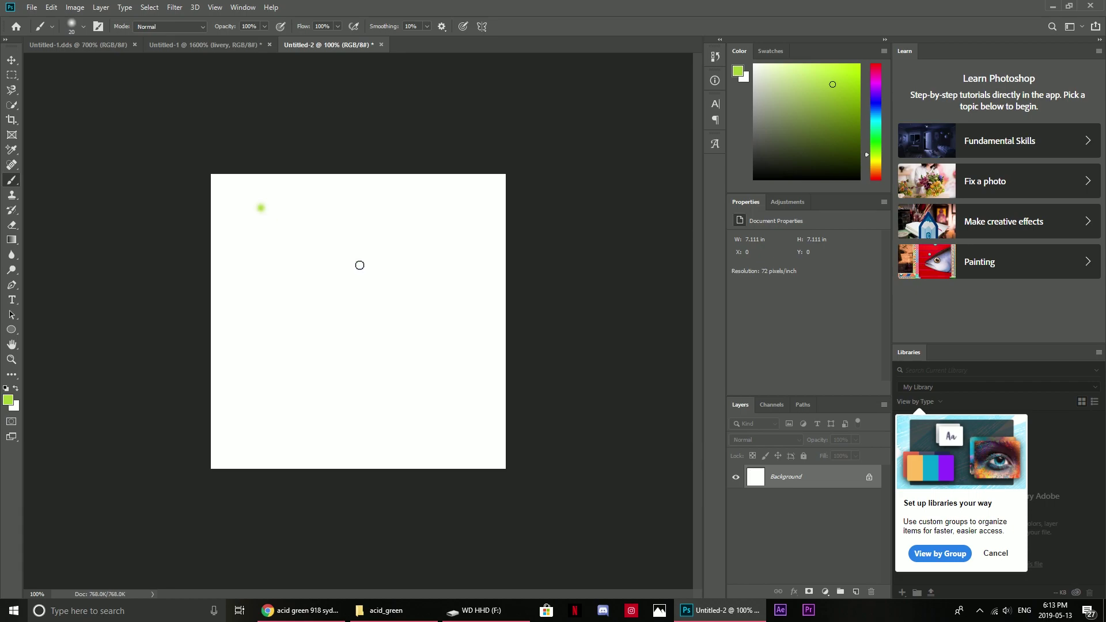
left_click(84, 27)
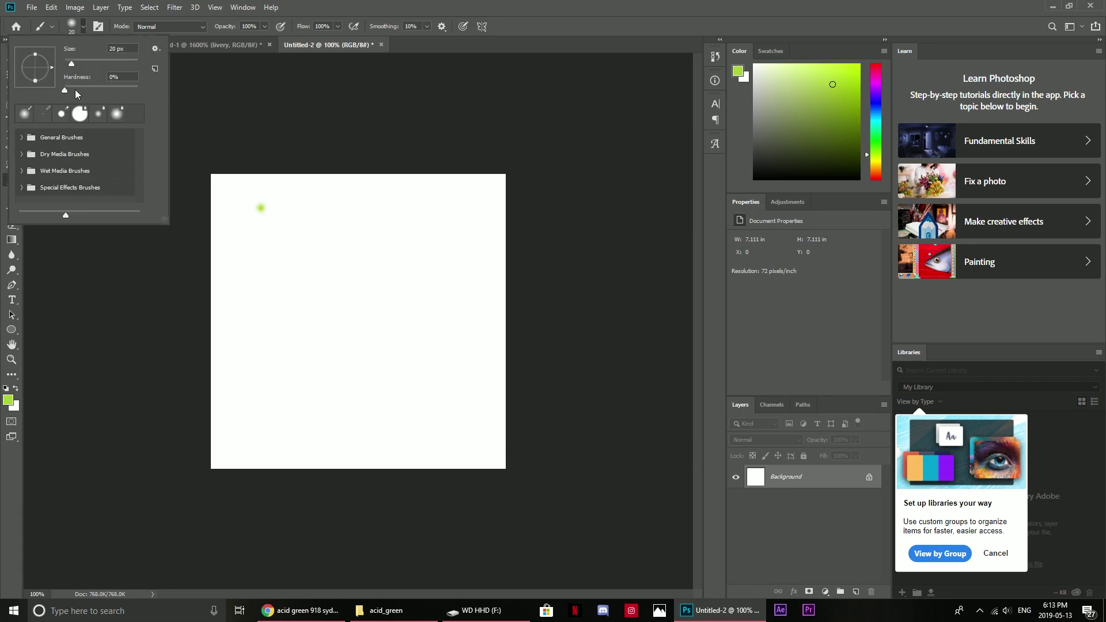
left_click(70, 22)
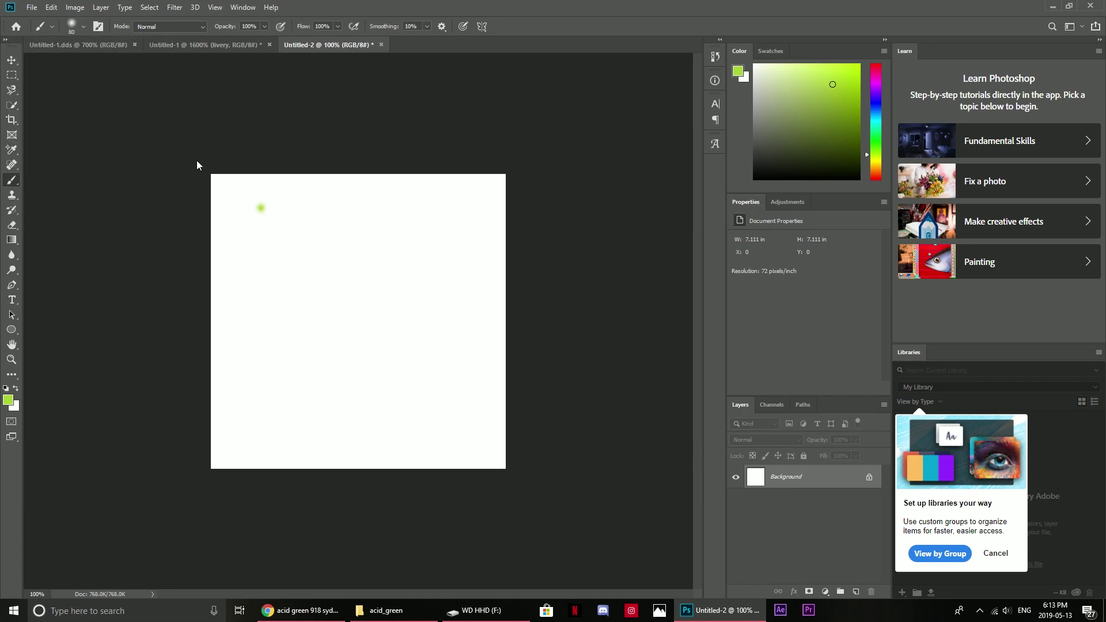
mouse_move(197, 165)
left_mouse_down()
mouse_move(415, 187)
mouse_move(523, 170)
mouse_move(247, 155)
mouse_move(99, 183)
mouse_move(192, 211)
mouse_move(229, 198)
mouse_move(188, 197)
mouse_move(187, 243)
mouse_move(134, 222)
mouse_move(168, 236)
mouse_move(175, 272)
mouse_move(200, 279)
mouse_move(448, 257)
mouse_move(426, 250)
mouse_move(553, 273)
mouse_move(539, 291)
mouse_move(314, 289)
mouse_move(112, 370)
mouse_move(25, 373)
mouse_move(473, 327)
mouse_move(514, 381)
mouse_move(596, 355)
mouse_move(542, 400)
mouse_move(141, 402)
mouse_move(175, 430)
mouse_move(89, 454)
mouse_move(565, 410)
left_mouse_up()
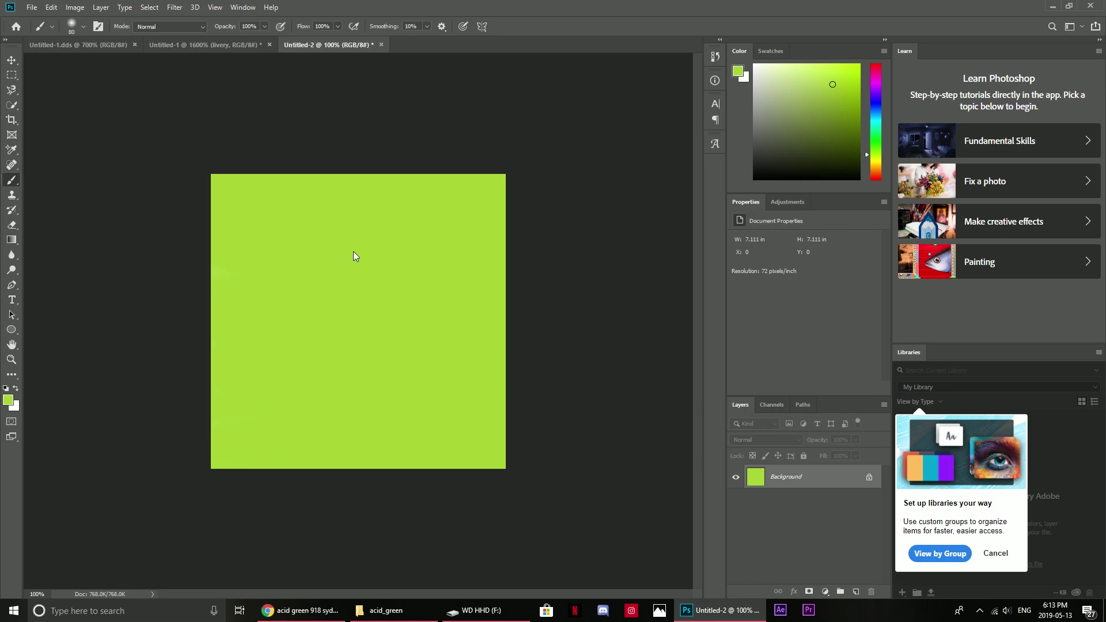
Save the green square as Untitled-2.dds on WD HHD (F:), accepting the NVIDIA DDS export settings.
left_click(32, 7)
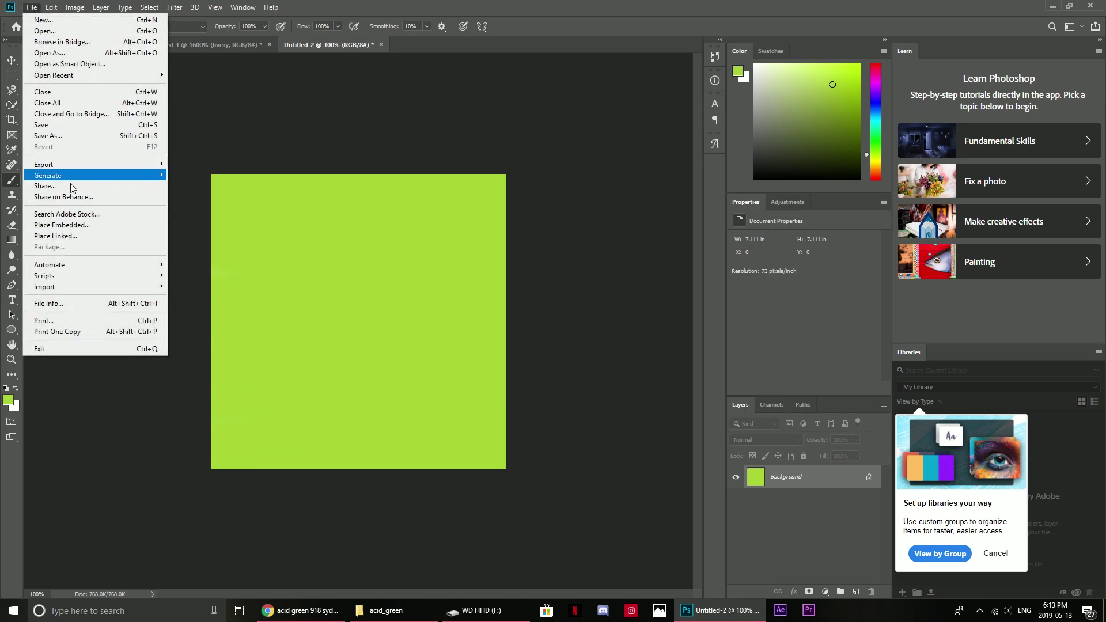
left_click(63, 137)
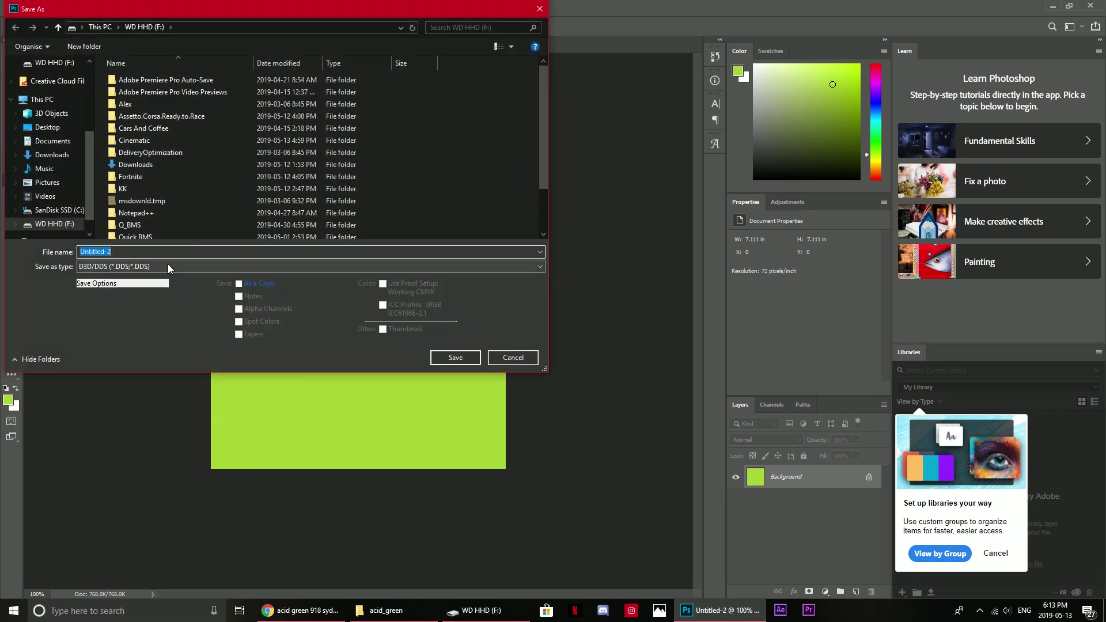
left_click(168, 265)
left_click(242, 311)
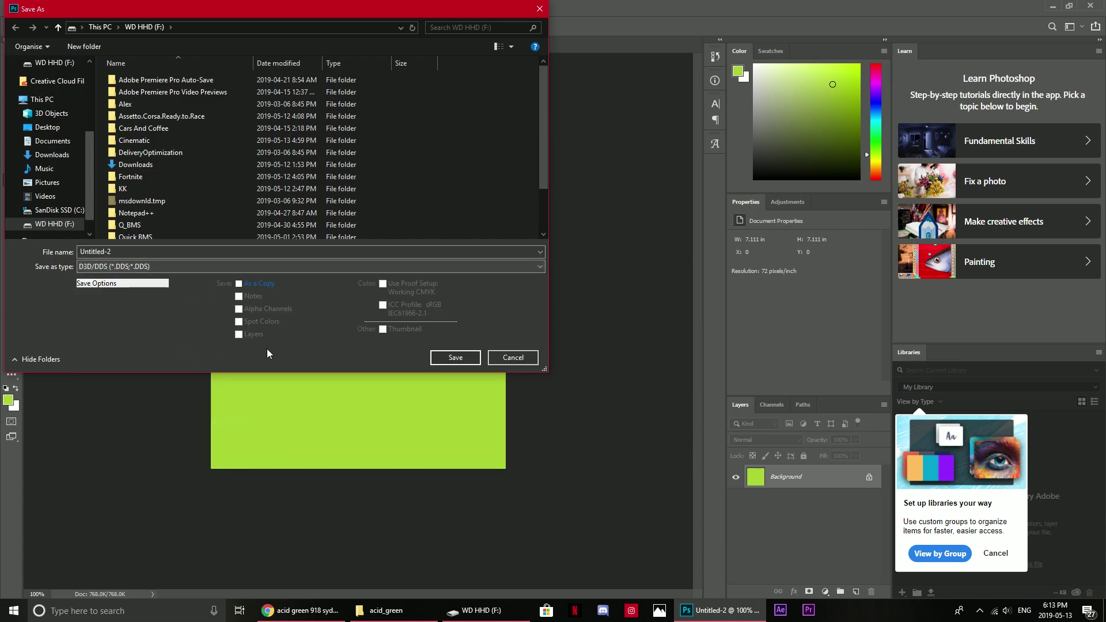
left_click(463, 357)
left_click(610, 154)
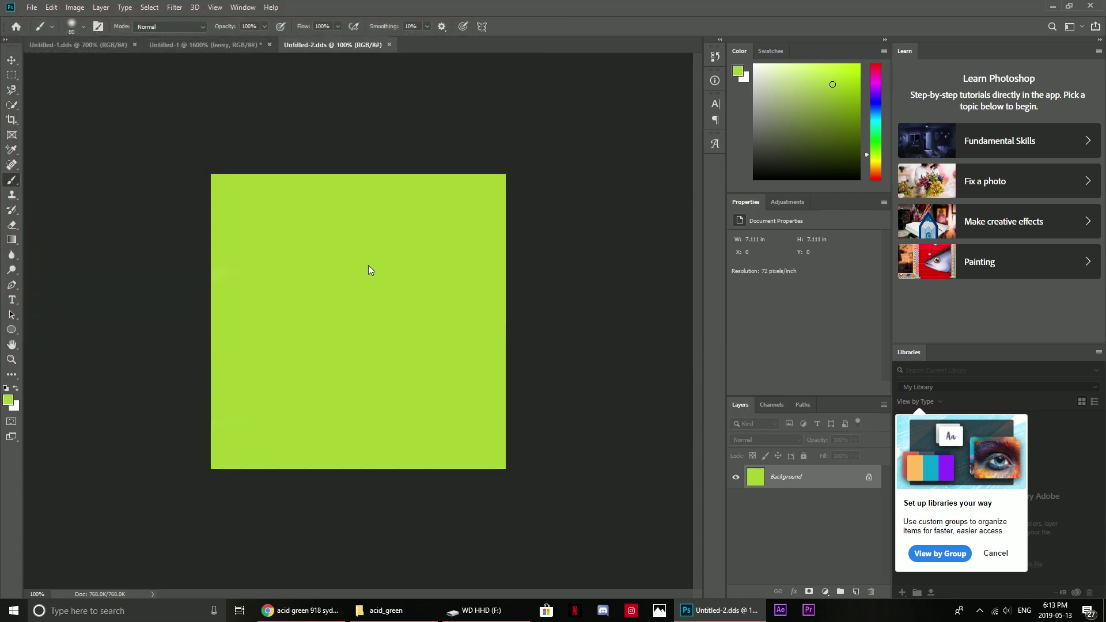
Move Untitled-2.dds into the acid_green folder and delete the old metal_chrome_calipers texture.
left_click(1056, 6)
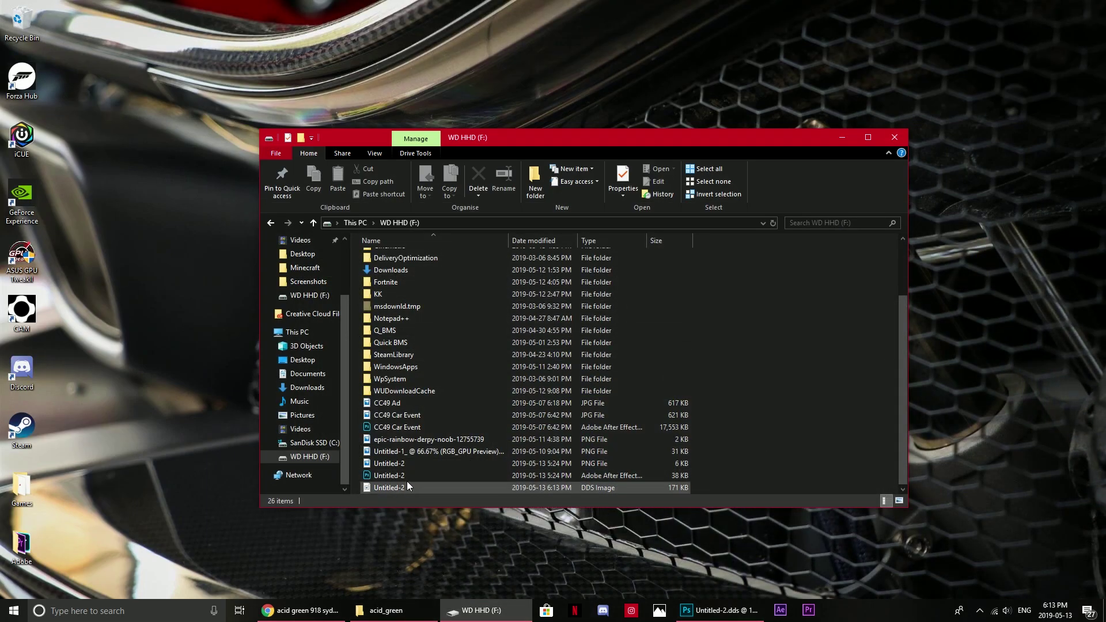
left_click_drag(407, 484, 749, 337)
left_click(510, 282)
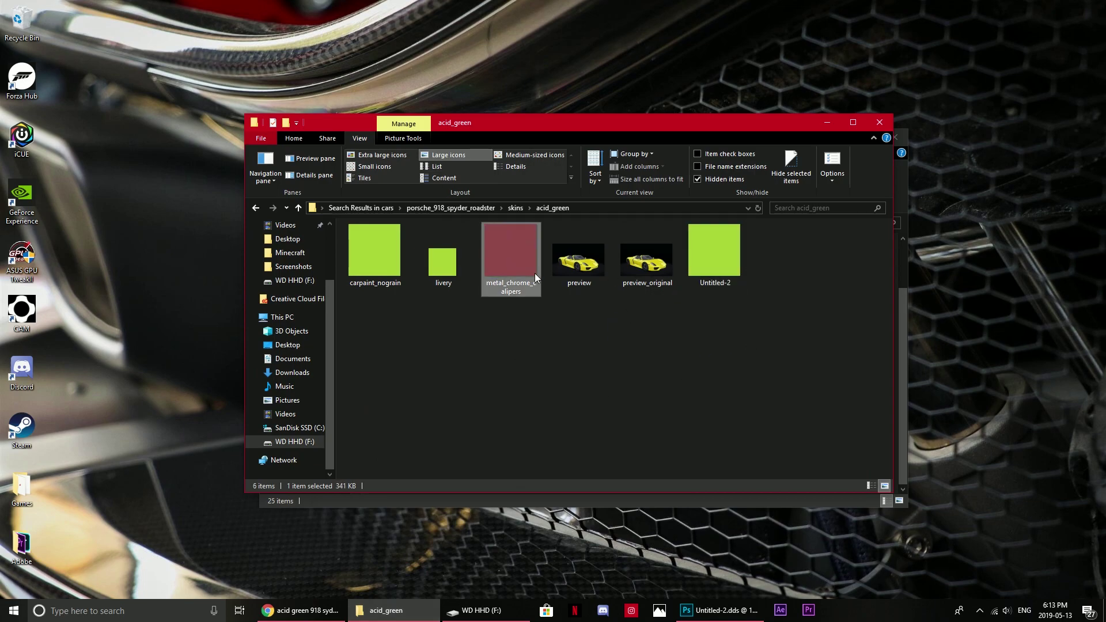
right_click(535, 273)
left_click(589, 469)
key("ctrl+c")
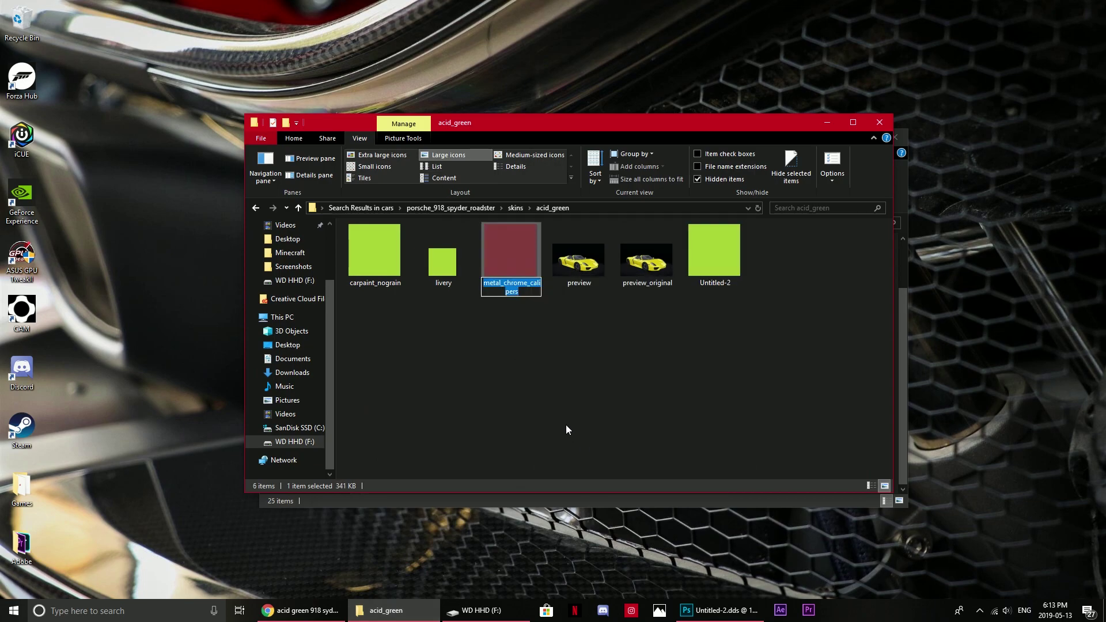
right_click(720, 242)
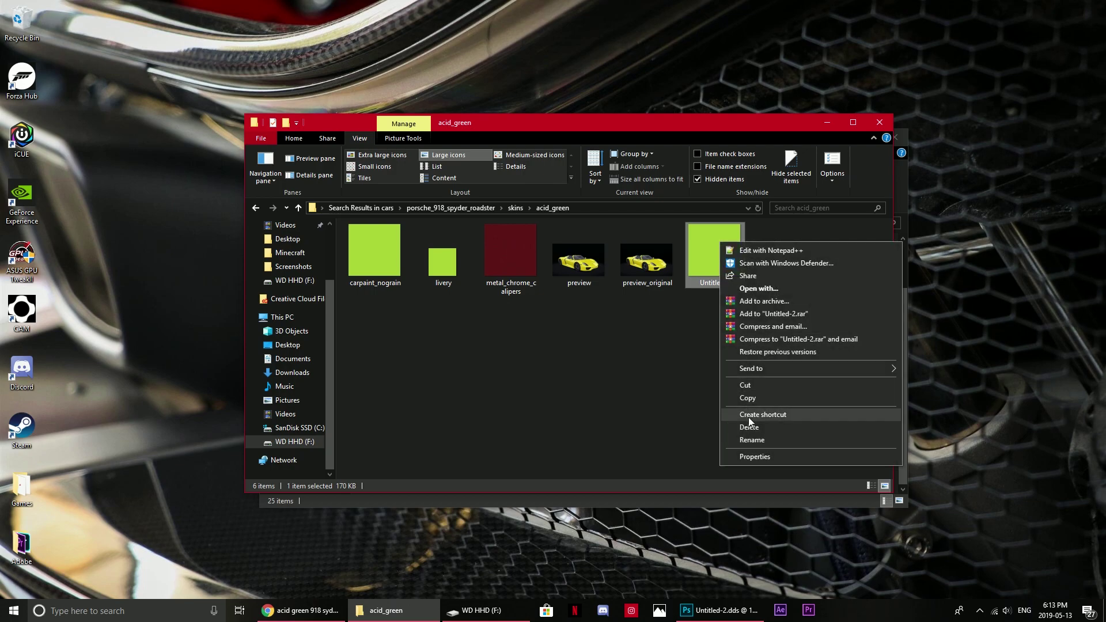
left_click(752, 440)
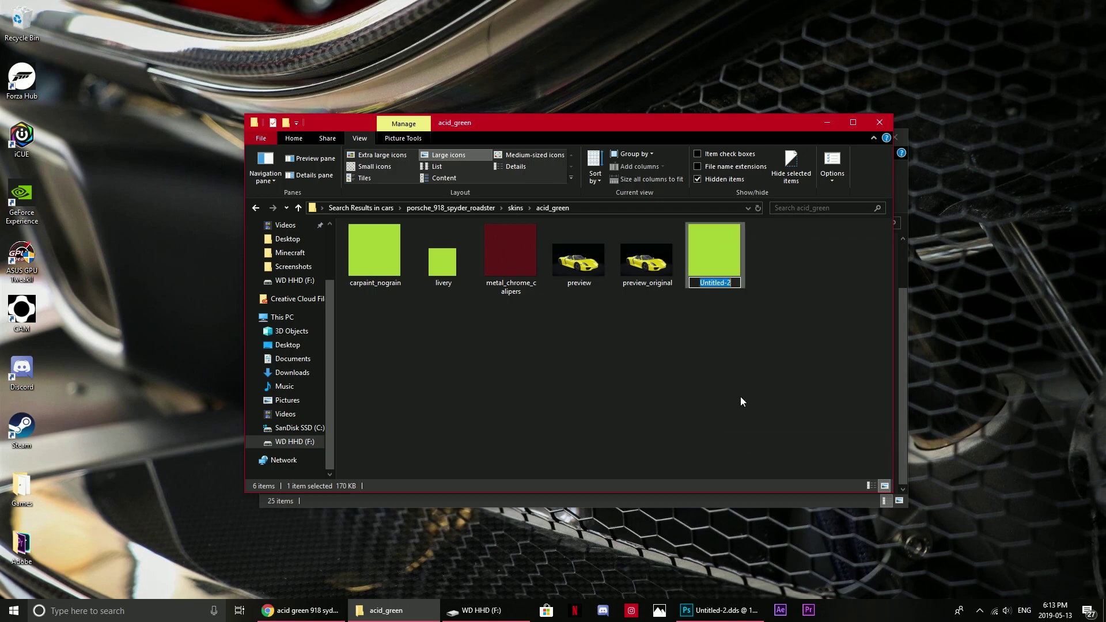
left_click(744, 403)
left_click(510, 265)
key("Delete")
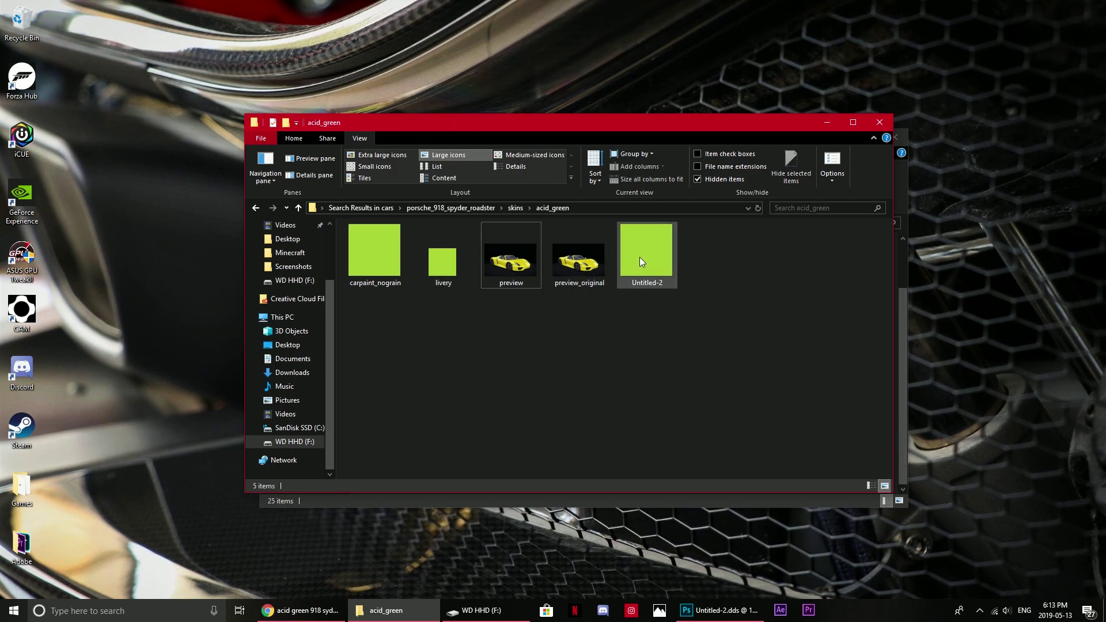
Rename Untitled-2 to metal_chrome_calipers using the copied name.
right_click(640, 257)
left_click(672, 455)
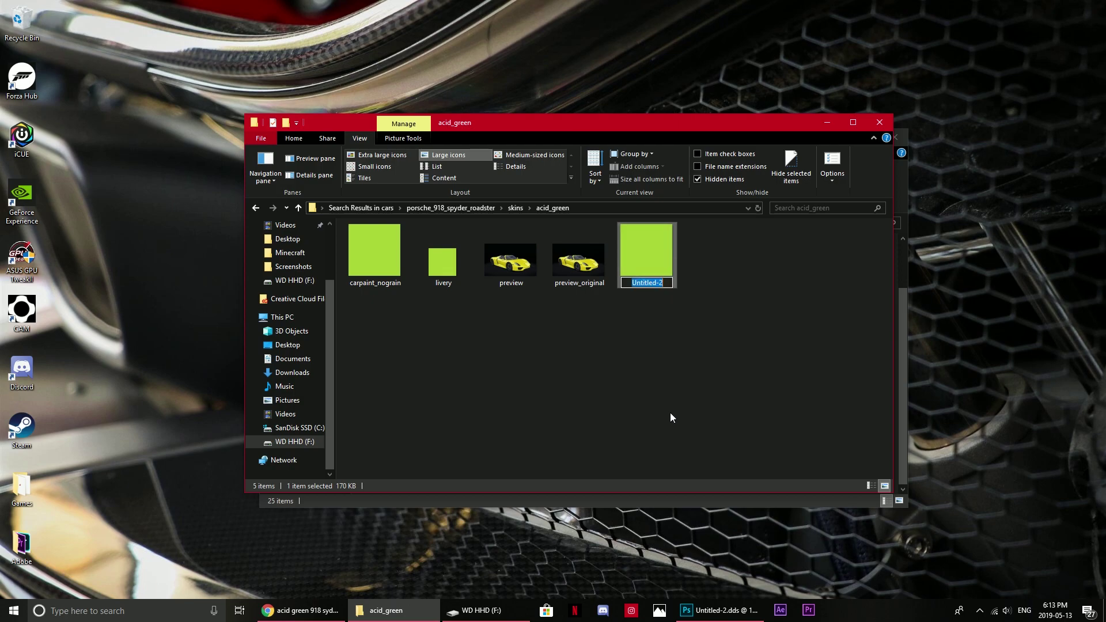
key("ctrl+v")
key("Return")
left_click(671, 417)
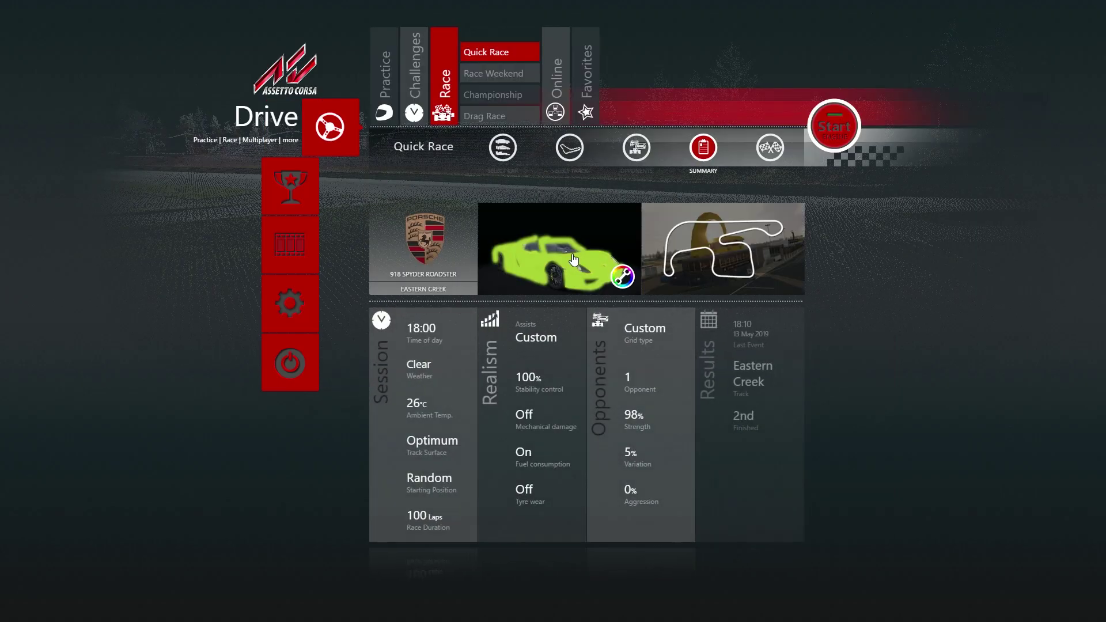
Open the Porsche 918 Spyder roadster details from the Quick Race car list.
left_click(595, 277)
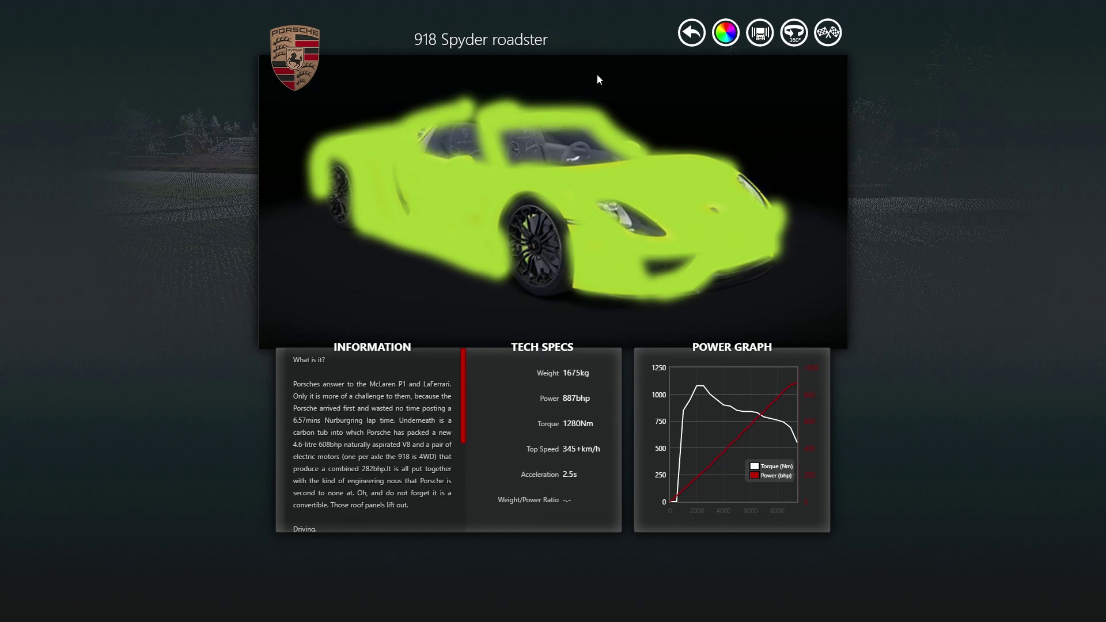
left_click(689, 42)
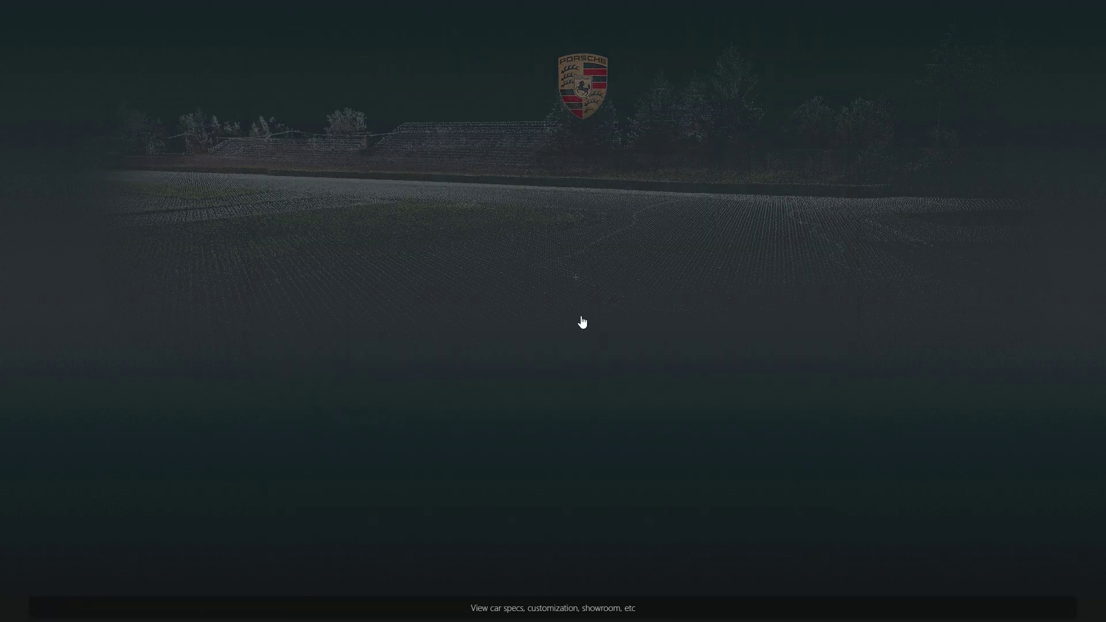
left_click(544, 265)
scroll(544, 323, "down", 5)
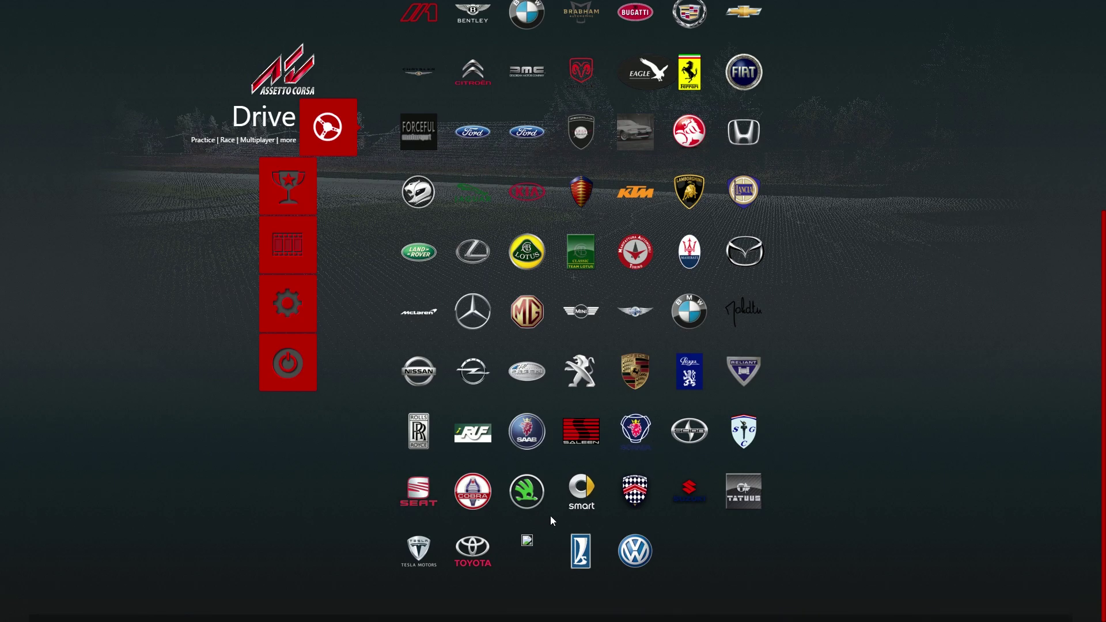
left_click(636, 372)
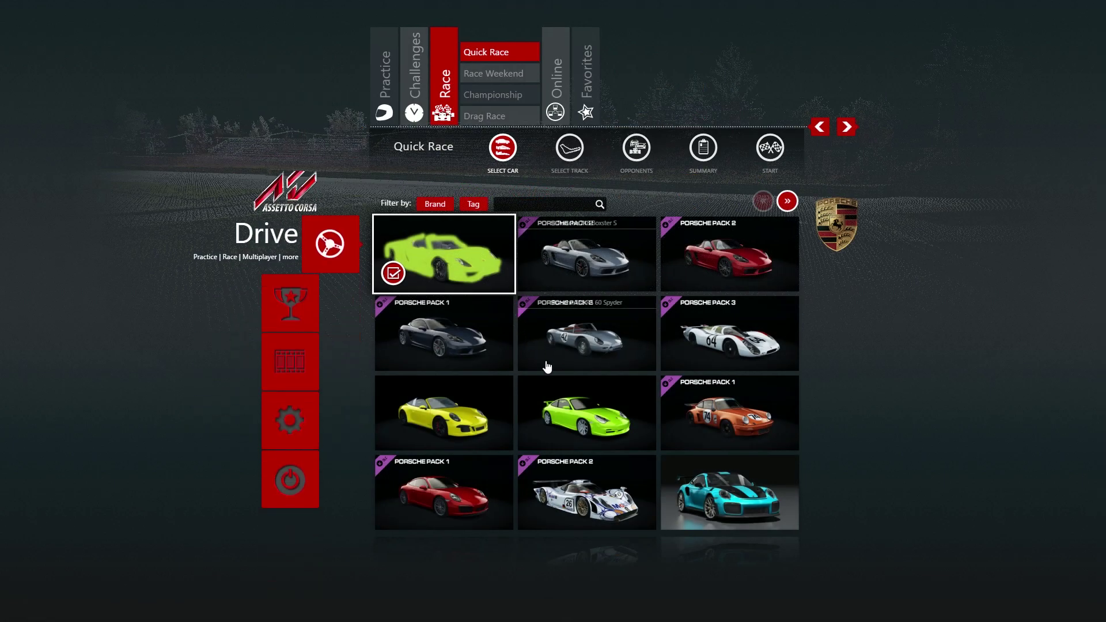
left_click(494, 265)
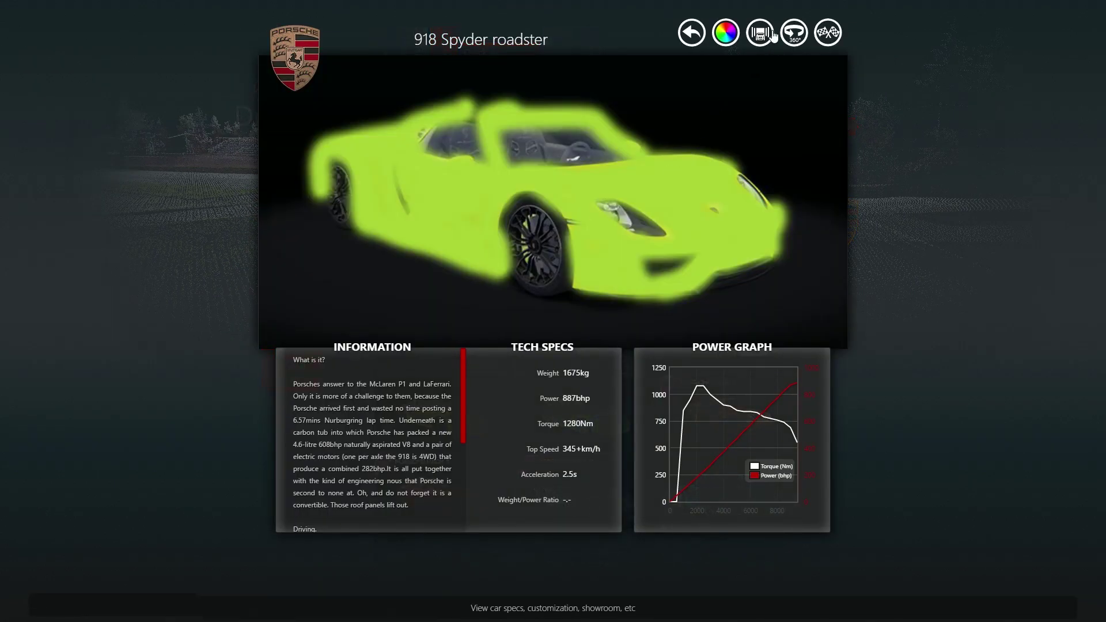
Compare the Acid Green livery against the green, silver, red, dark grey and Racing Yellow liveries.
left_click(727, 30)
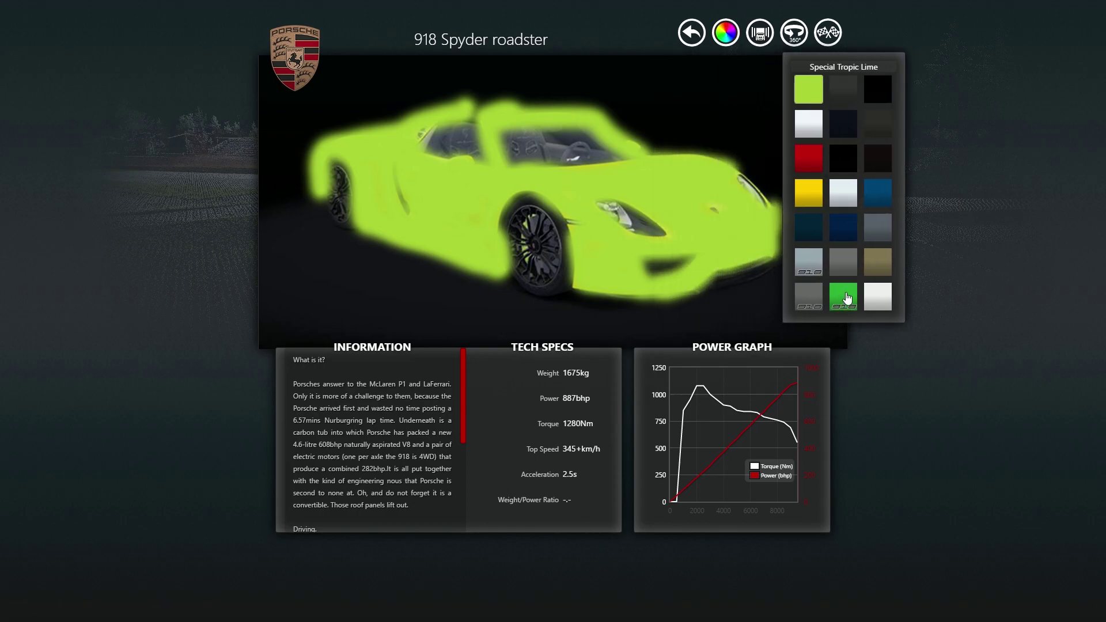
left_click(847, 298)
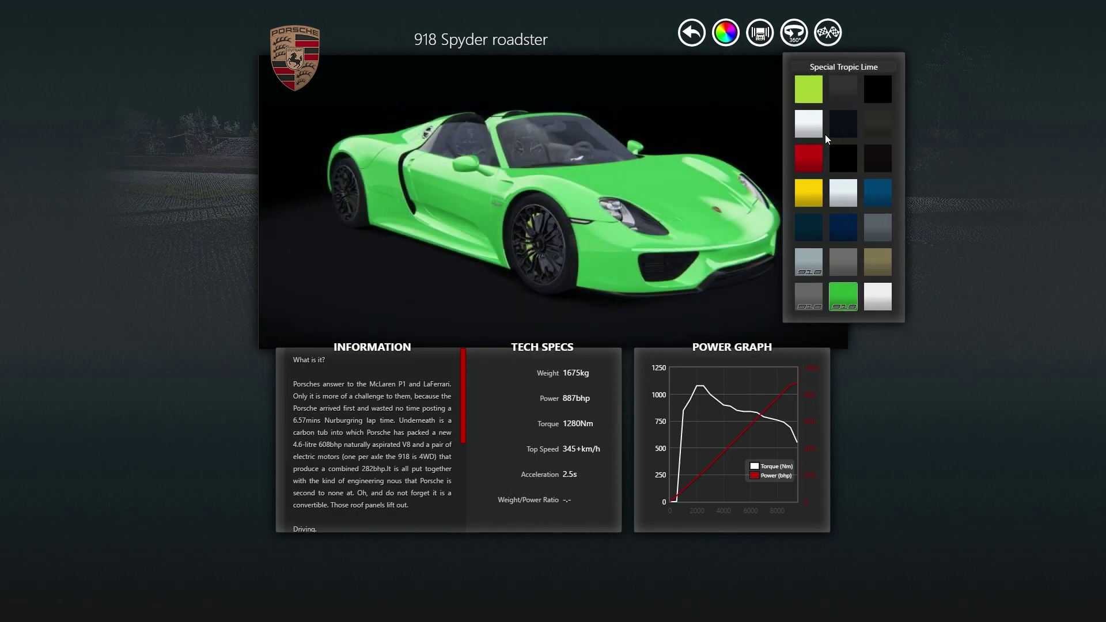
left_click(809, 100)
left_click(844, 302)
left_click(814, 95)
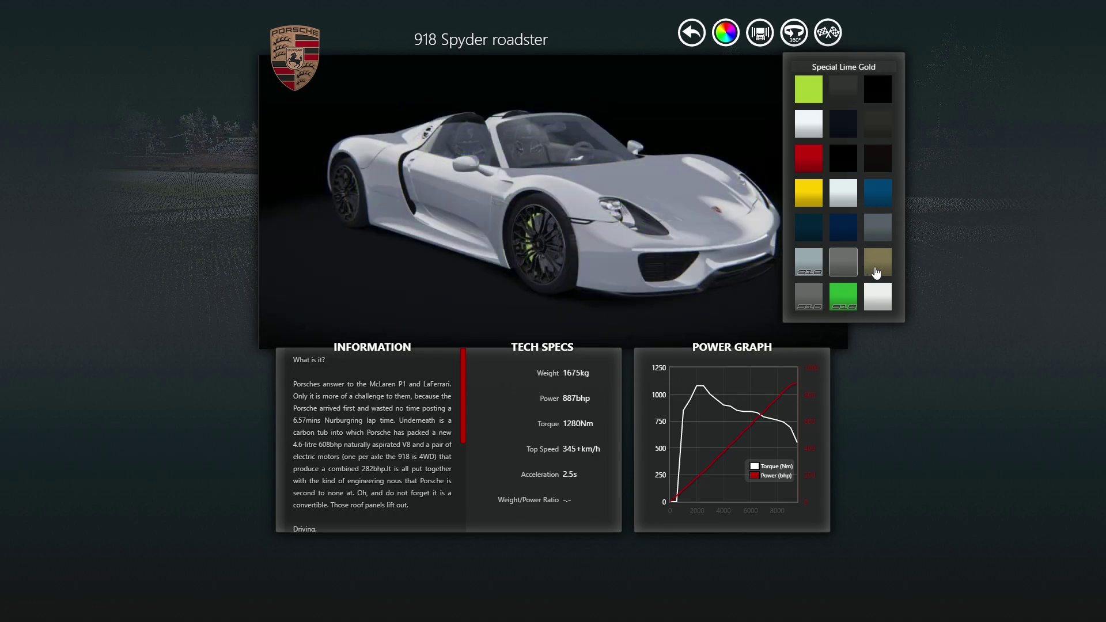
left_click(837, 198)
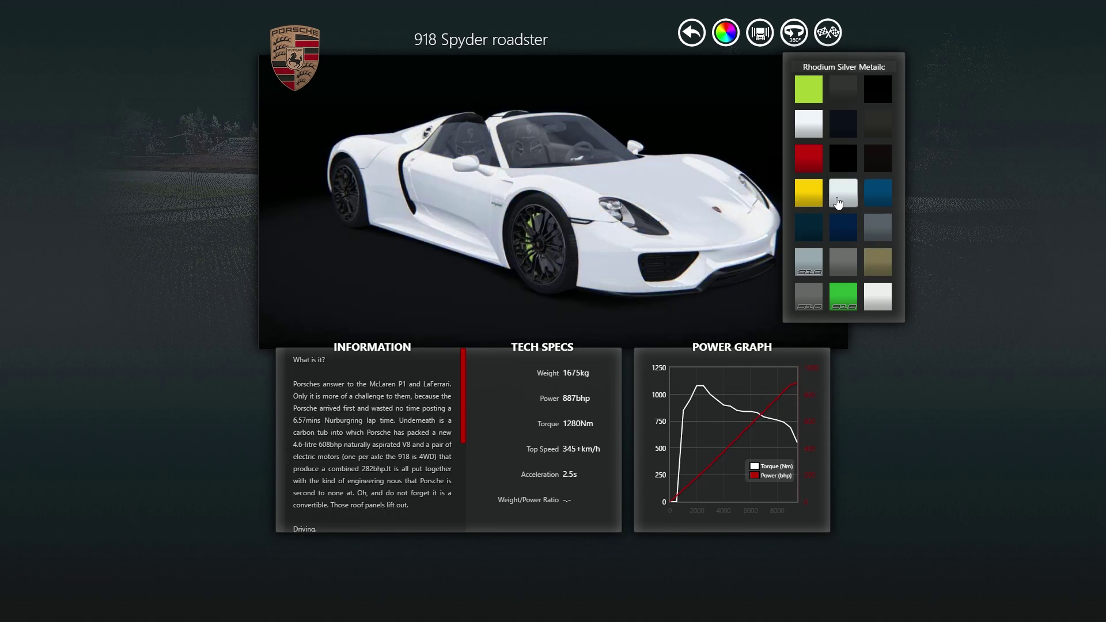
left_click(809, 95)
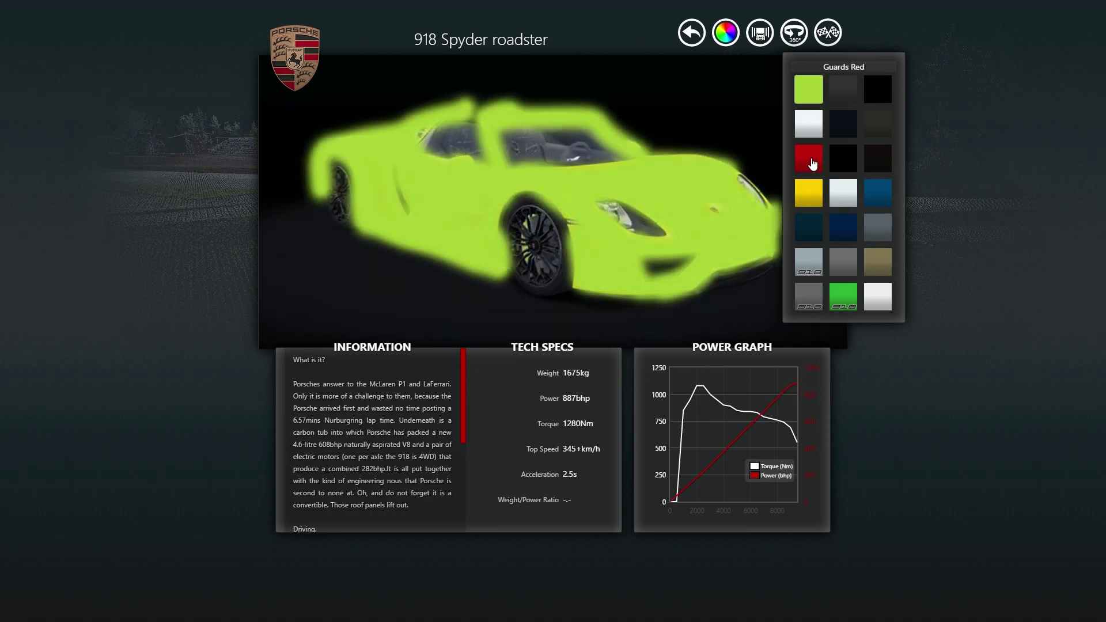
left_click(811, 162)
left_click(805, 92)
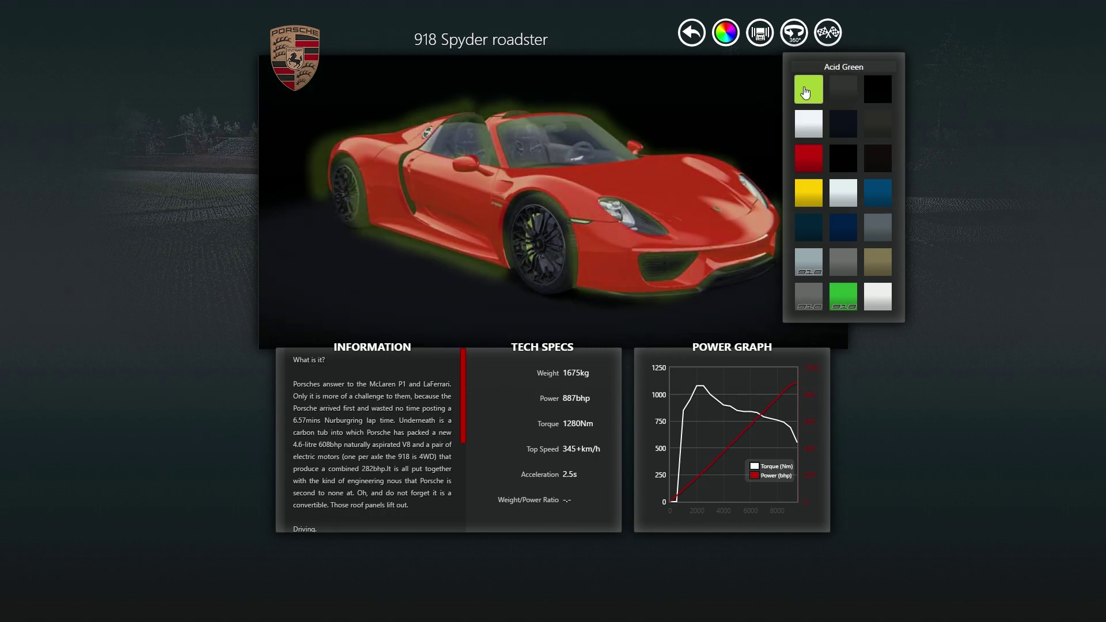
left_click(836, 95)
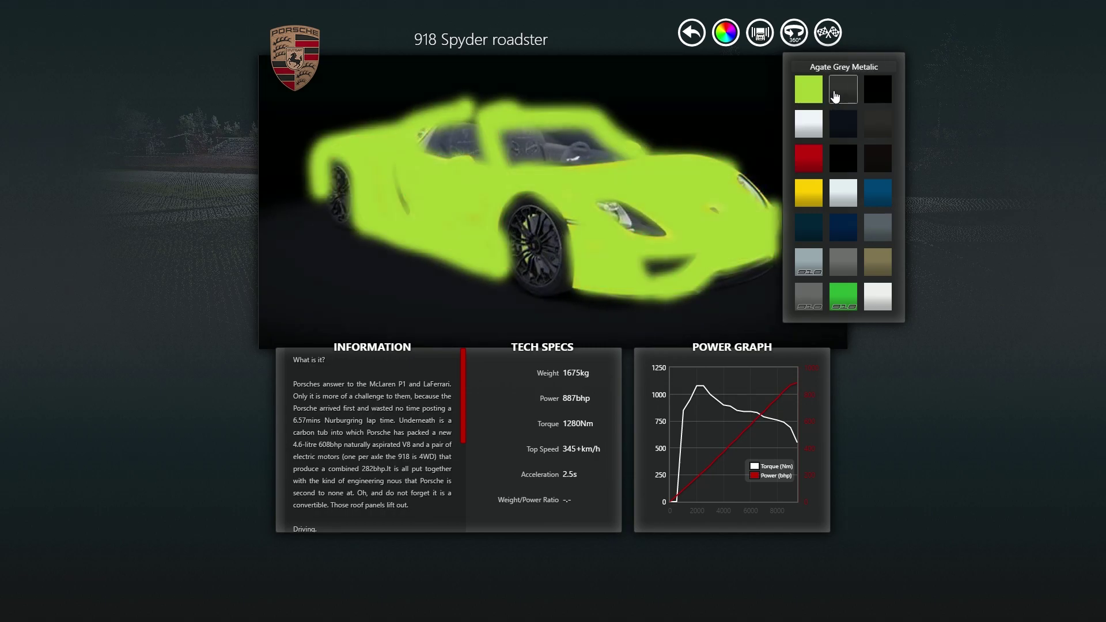
left_click(813, 92)
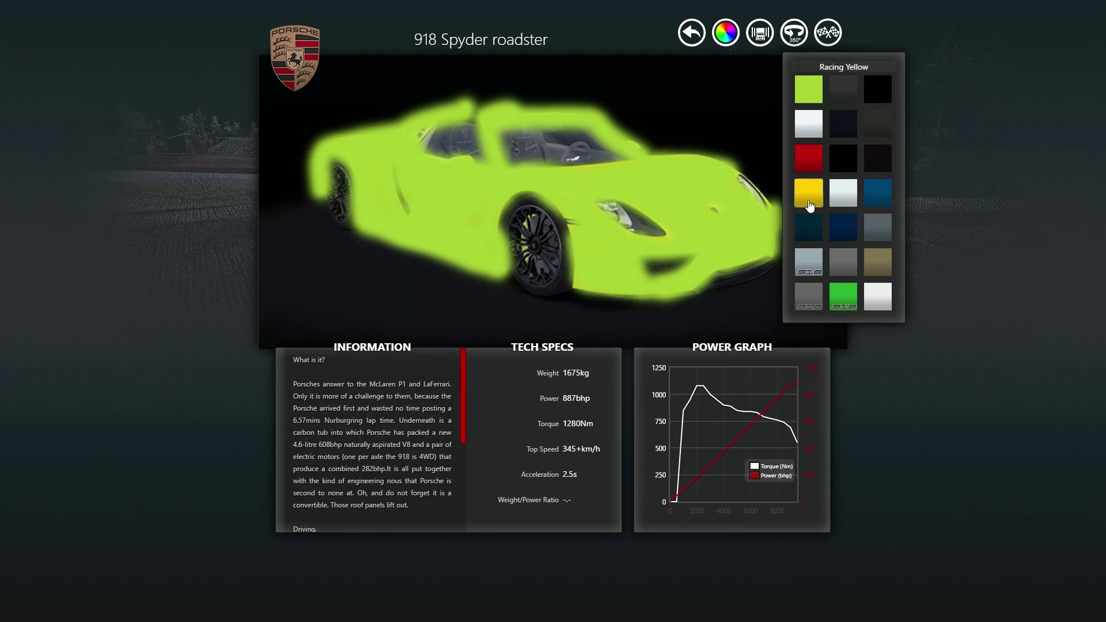
left_click(810, 196)
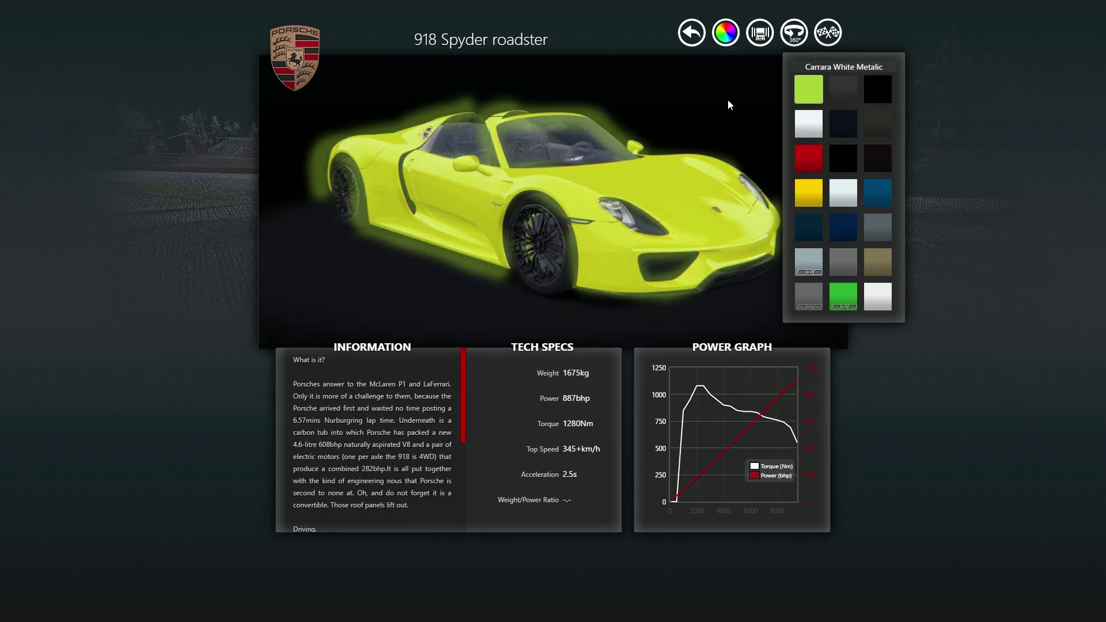
left_click(684, 33)
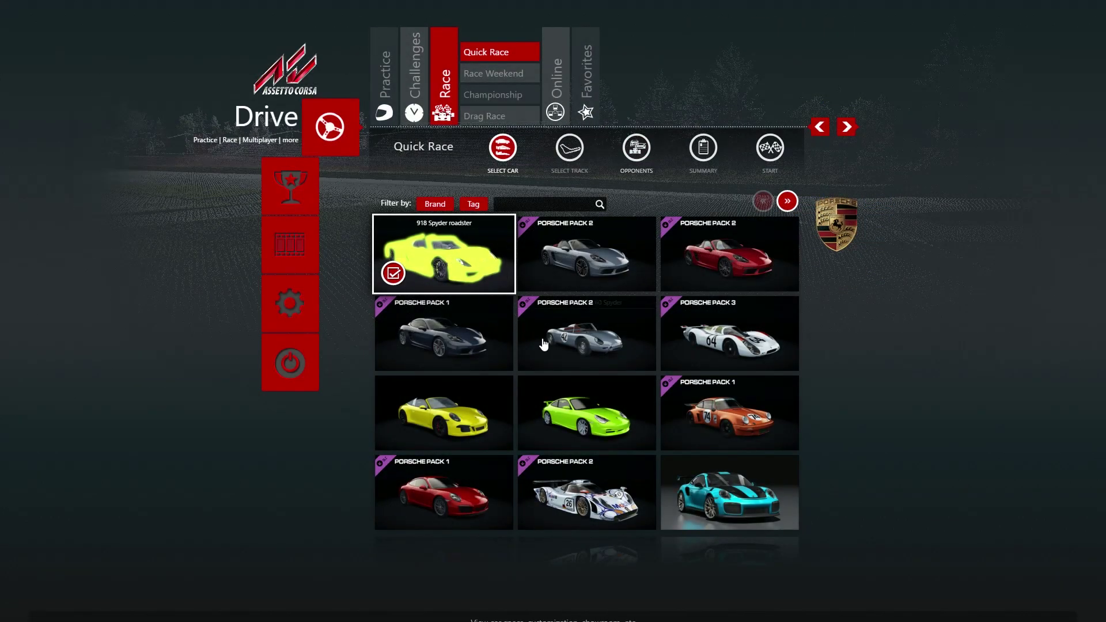
Quit the game and delete the old yellow preview image from the acid_green skin folder.
left_click(291, 364)
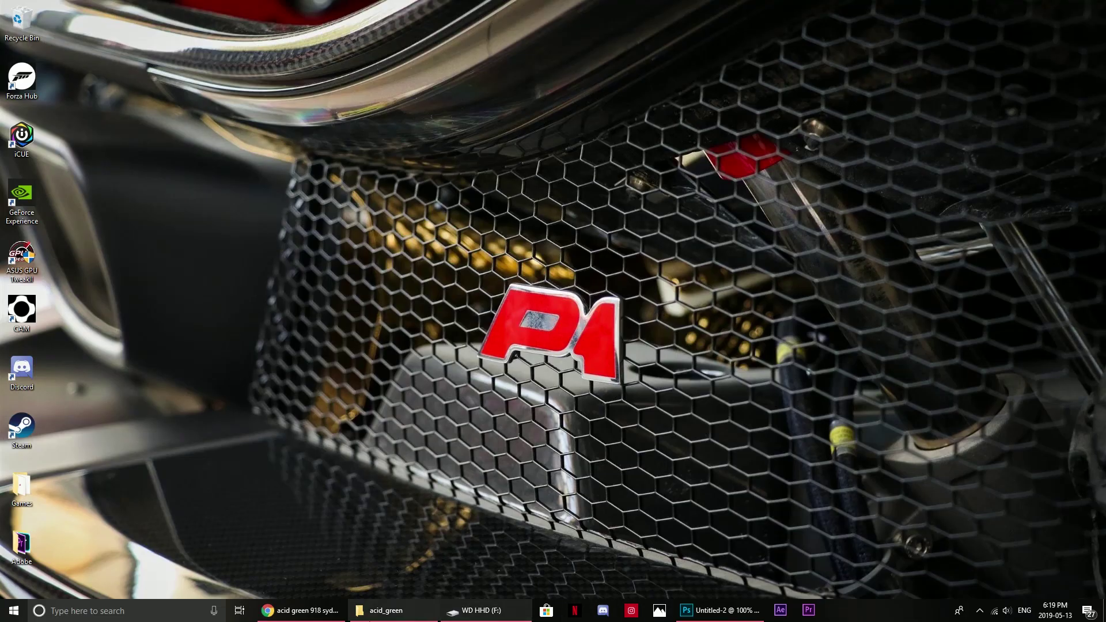
left_click(388, 610)
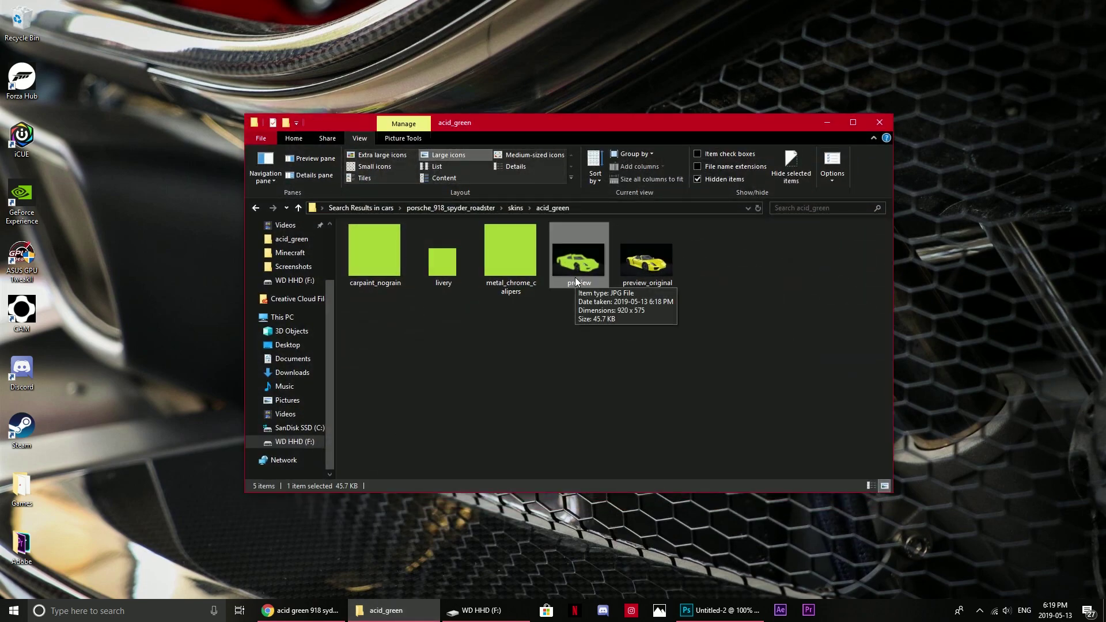
key("Delete")
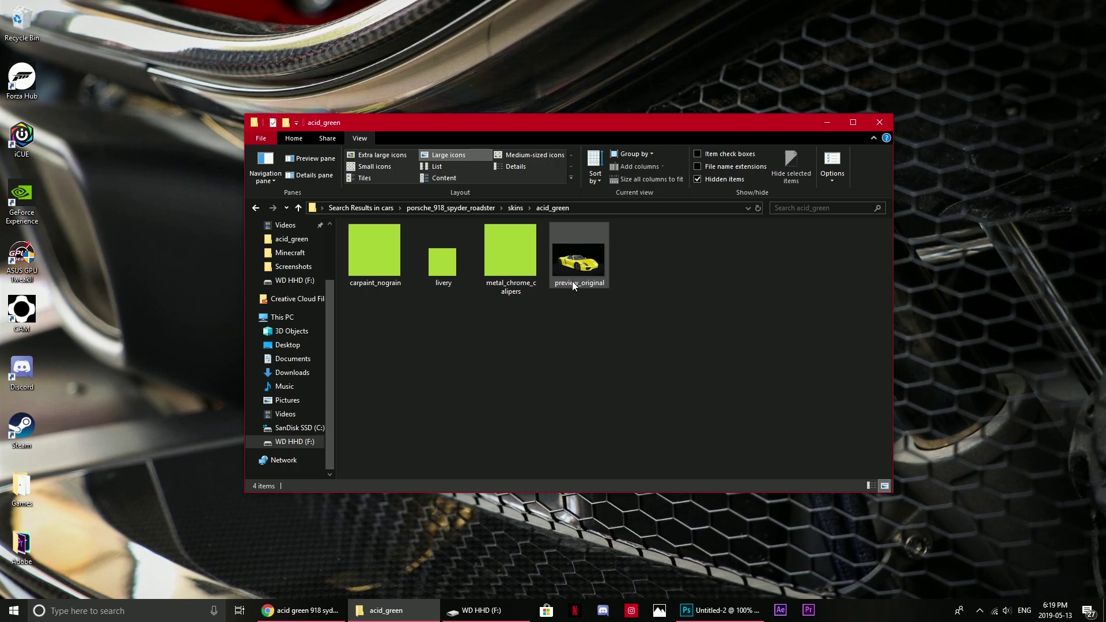
left_click(257, 208)
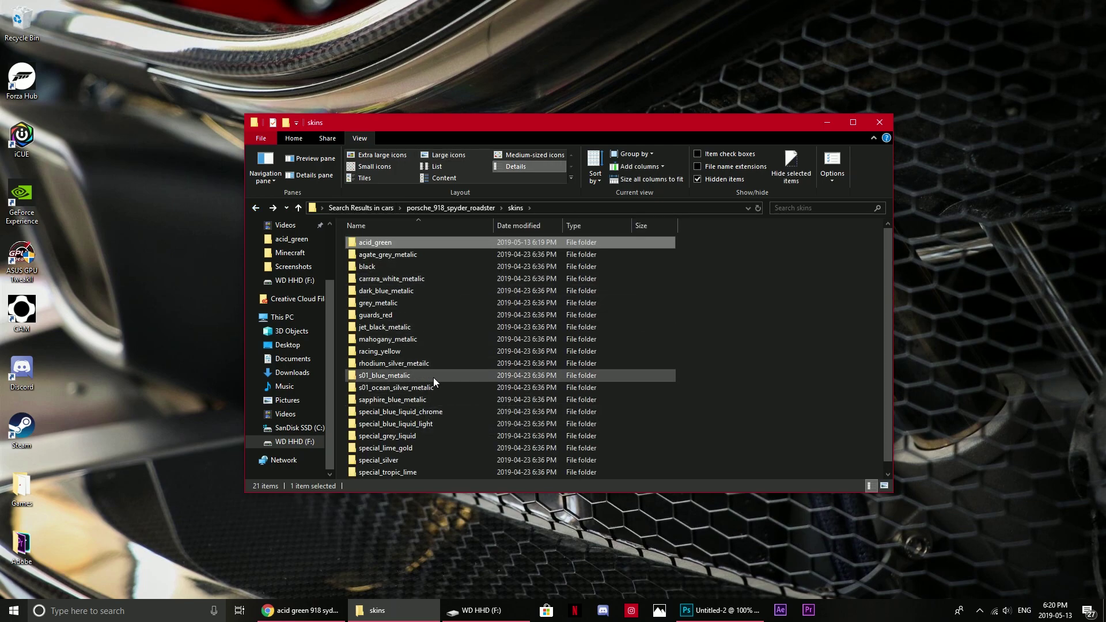
Select the preview image in special_tropic_lime, then return to the skins folder list.
scroll(434, 378, "down", 1)
double_click(407, 461)
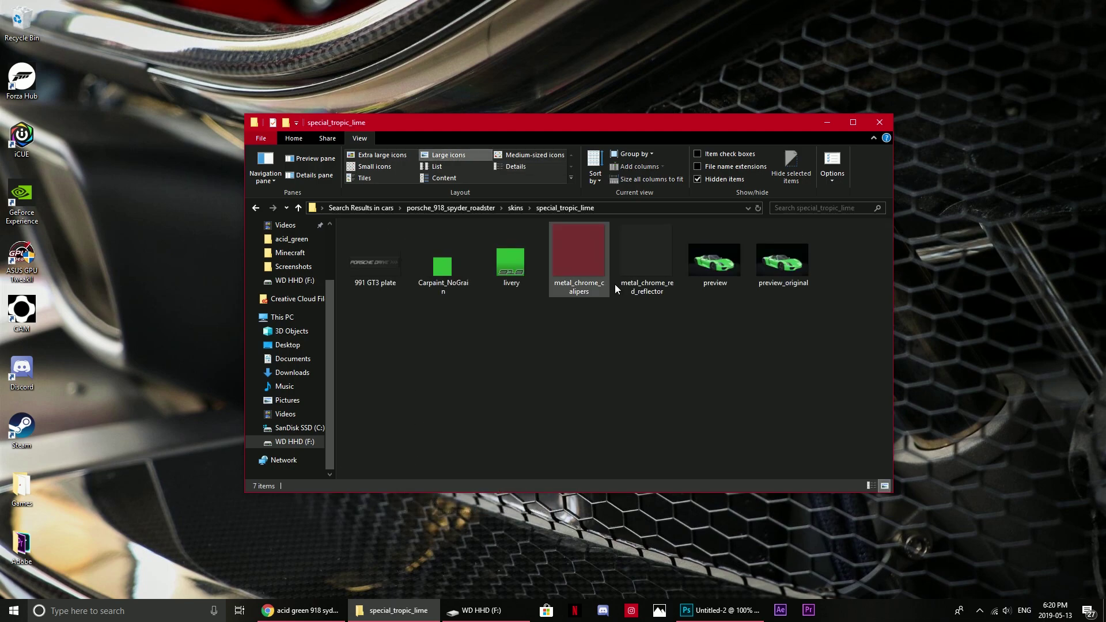
left_click(734, 271)
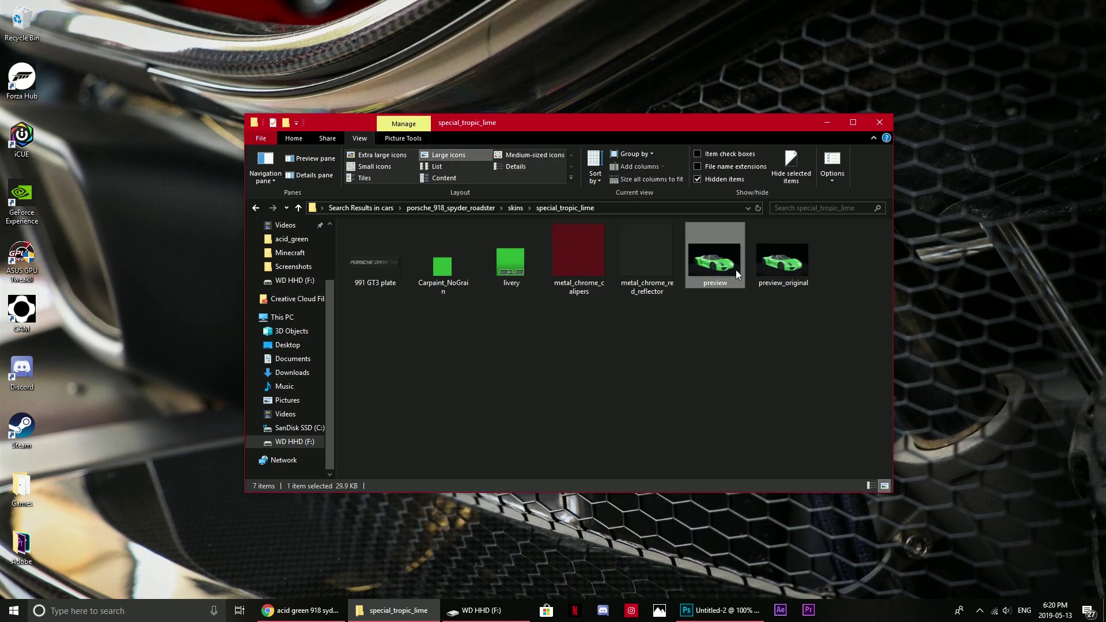
left_click(256, 208)
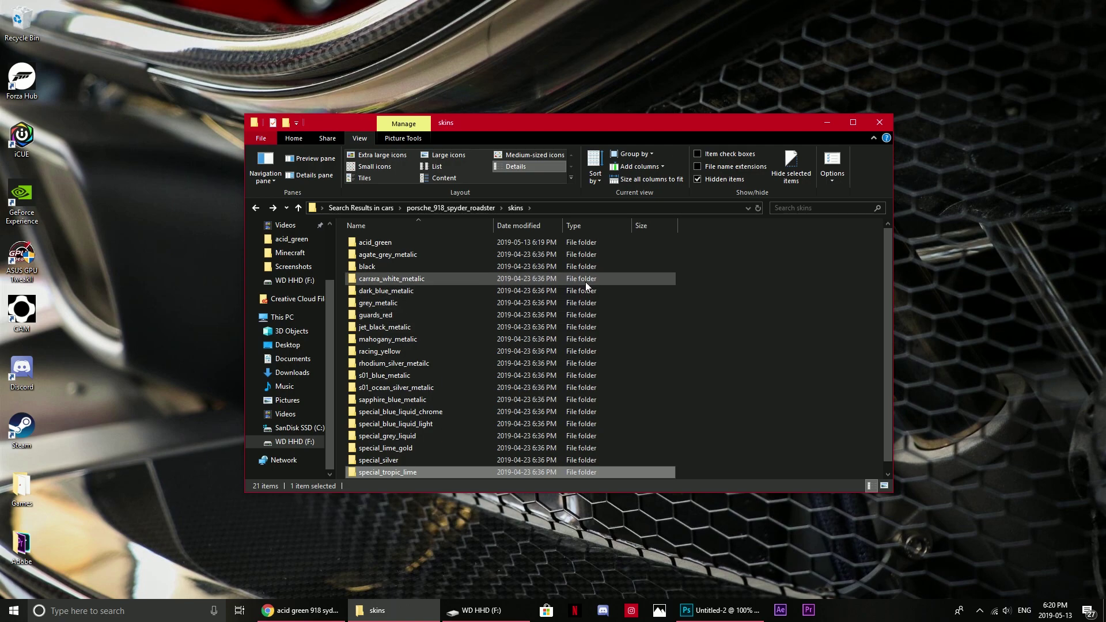
Reposition the preview image left and down on the Untitled-2 canvas.
left_click(723, 610)
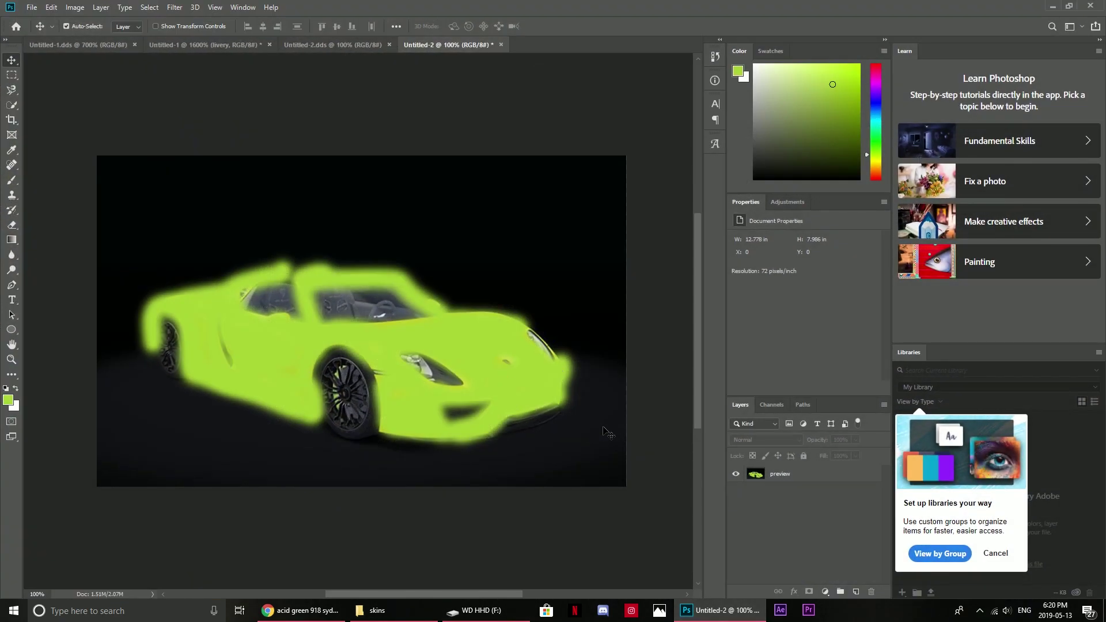
left_click(607, 432)
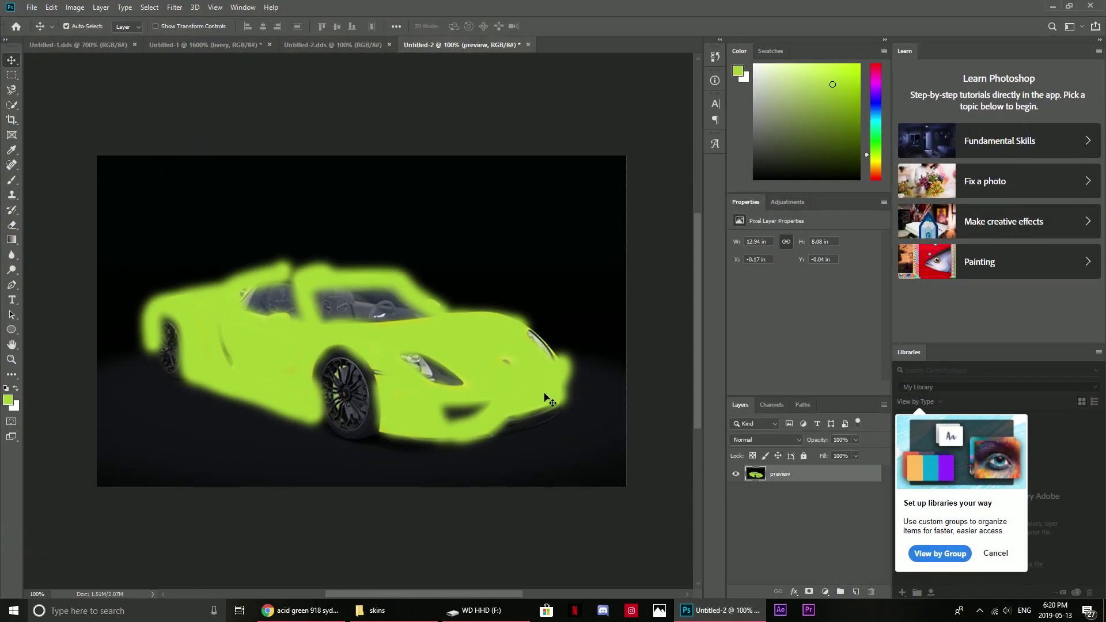
left_click_drag(548, 400, 494, 397)
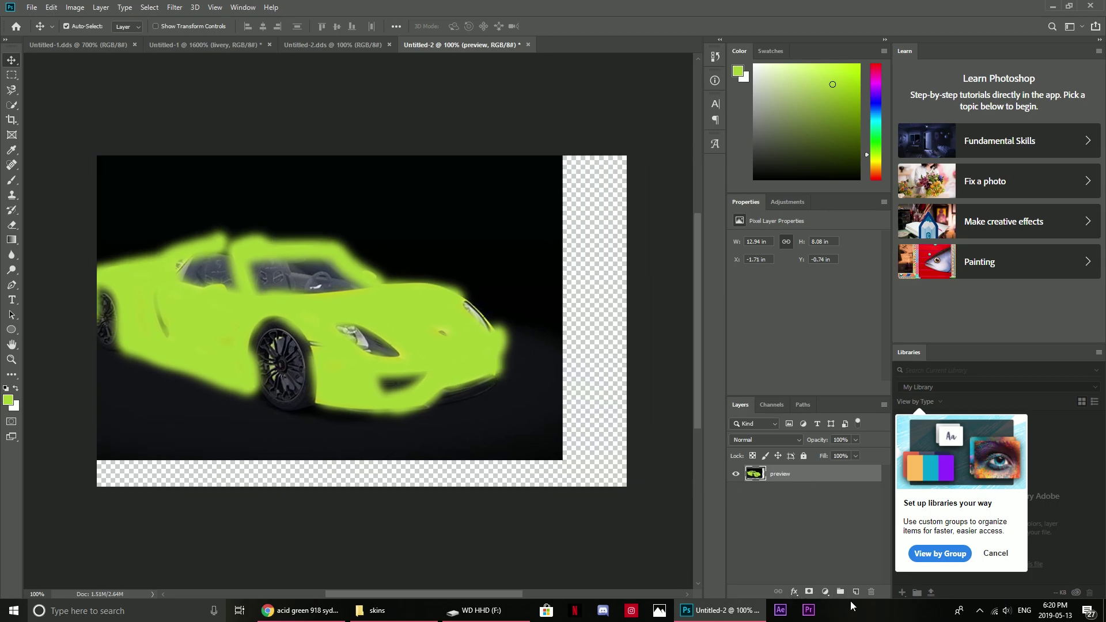
key("ctrl")
left_click_drag(462, 380, 393, 460)
left_click(586, 446)
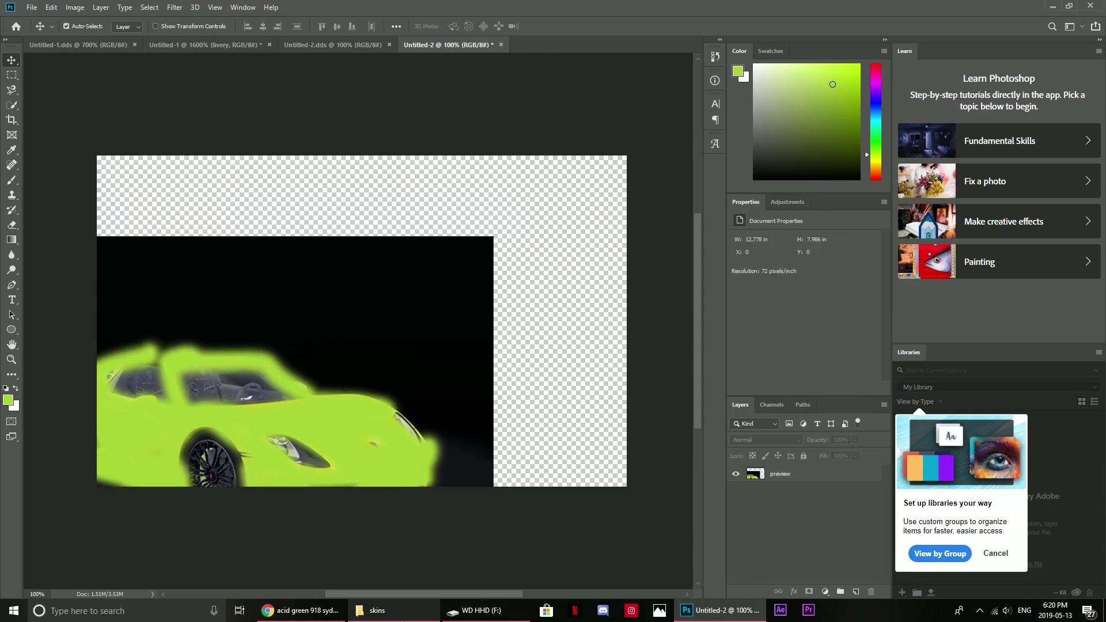
Select the tropic lime preview file in Explorer, then make Photoshop's preview layer active.
left_click(374, 611)
double_click(469, 471)
left_click(718, 272)
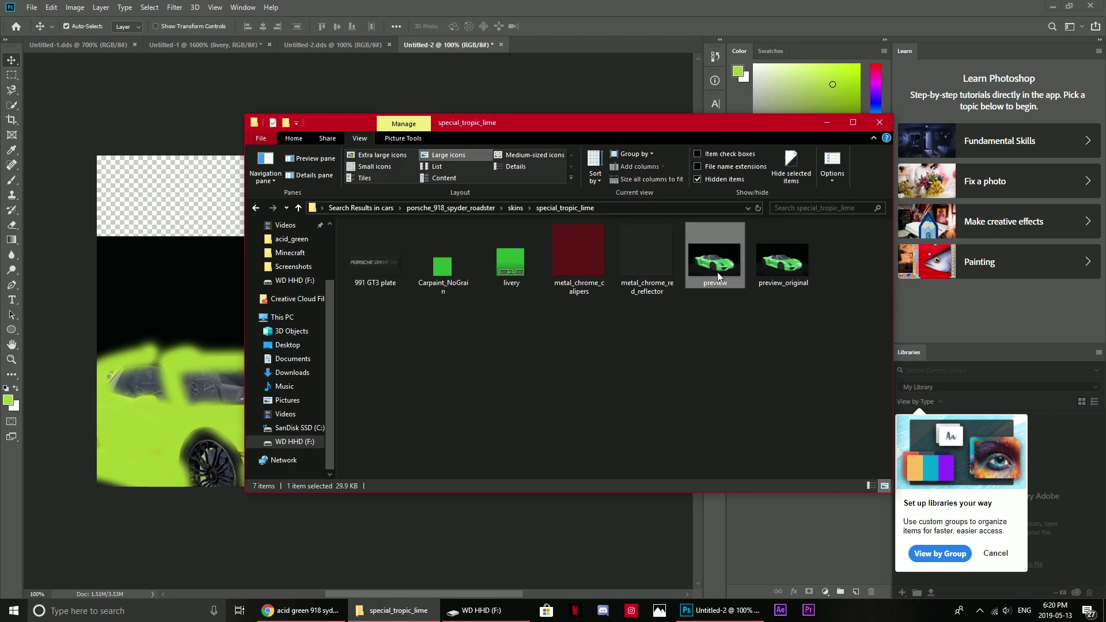
left_click(559, 538)
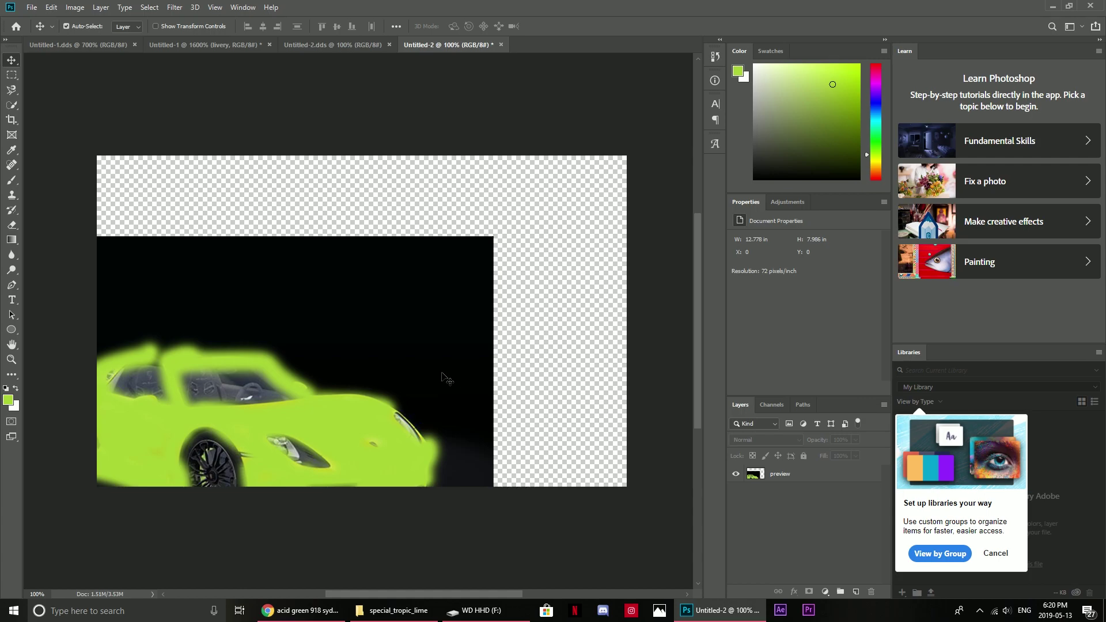
left_click(430, 364)
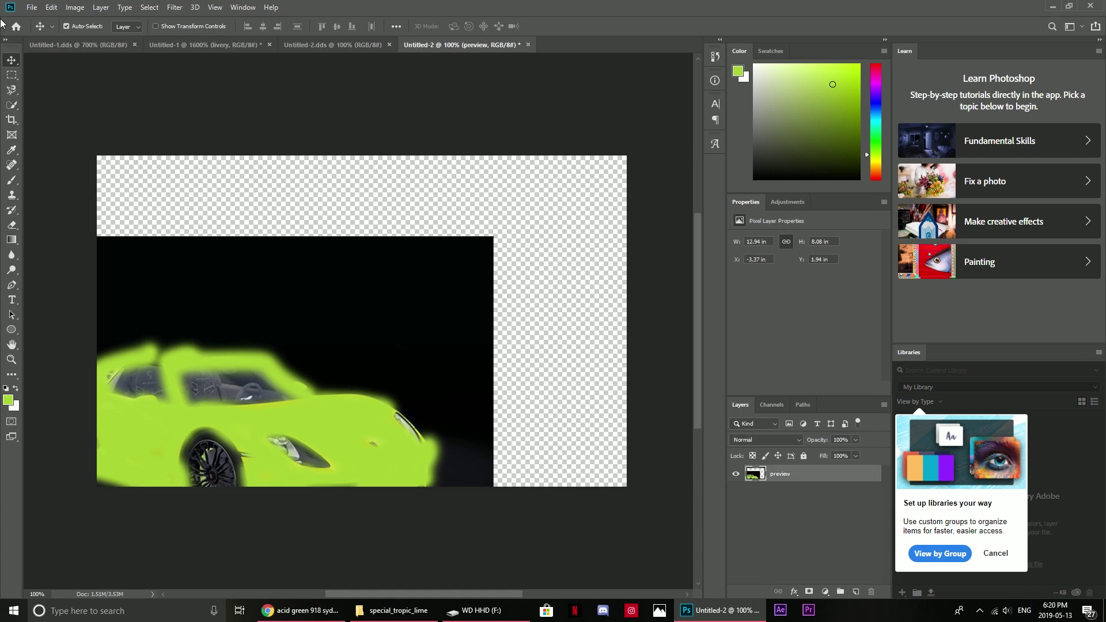
Create a new 920×575 px document from the start screen.
left_click(14, 26)
left_click(45, 159)
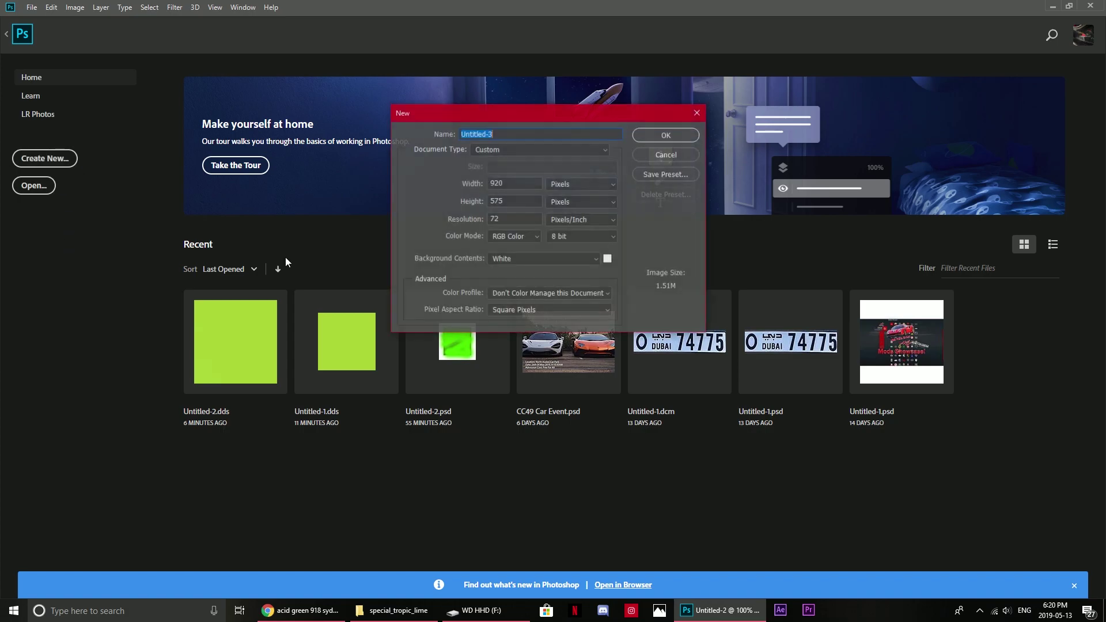
left_click(666, 135)
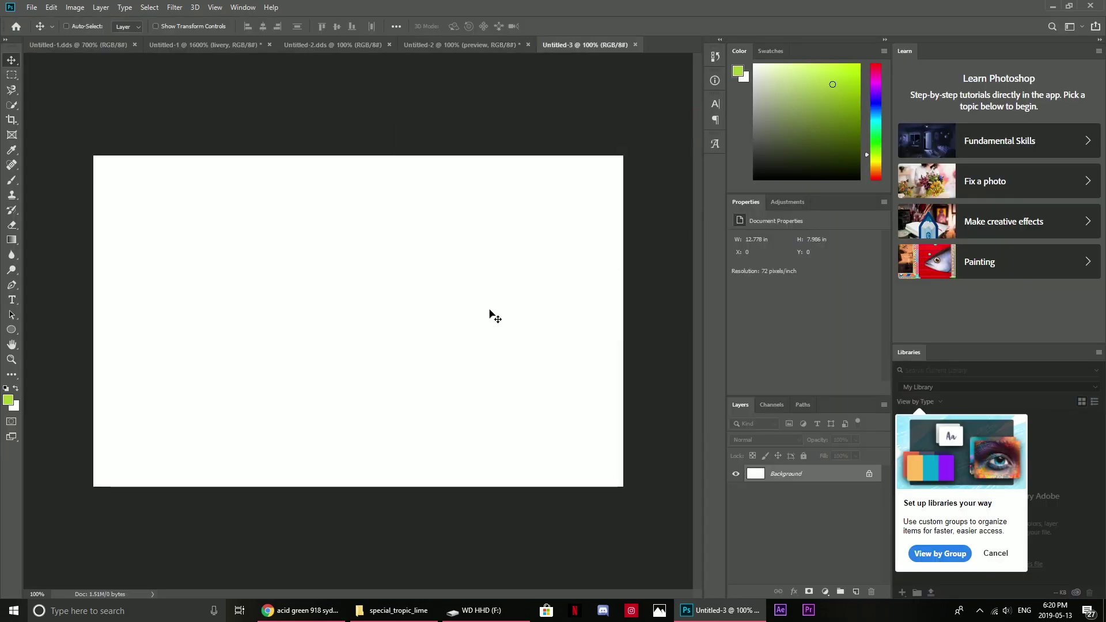
Place the tropic lime preview image and stretch it to fill the whole canvas.
left_click(393, 611)
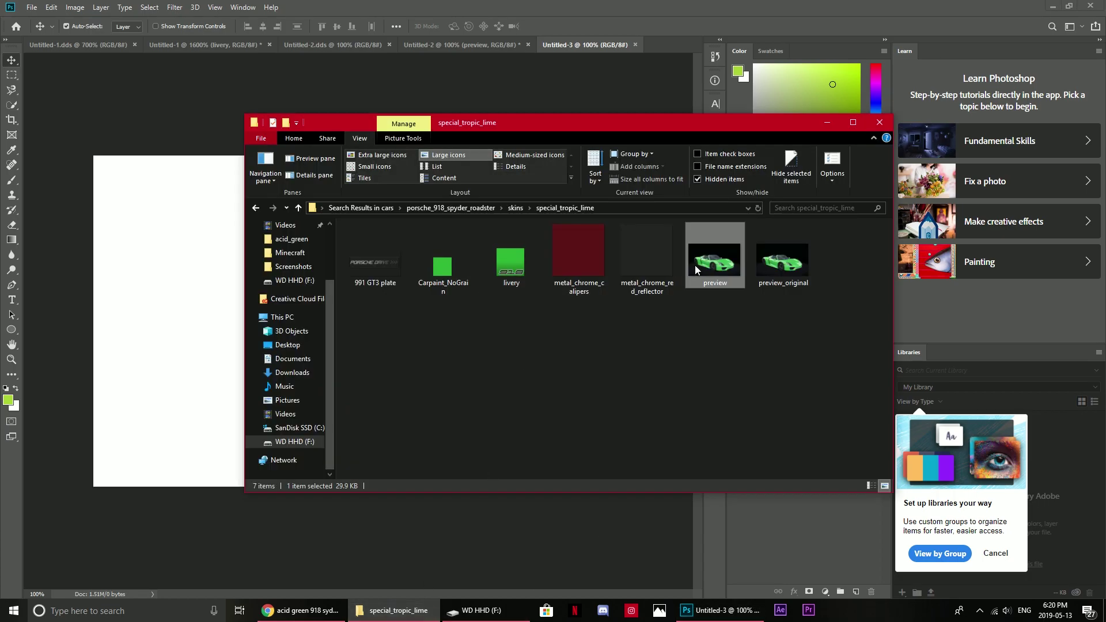
left_click_drag(162, 357, 164, 357)
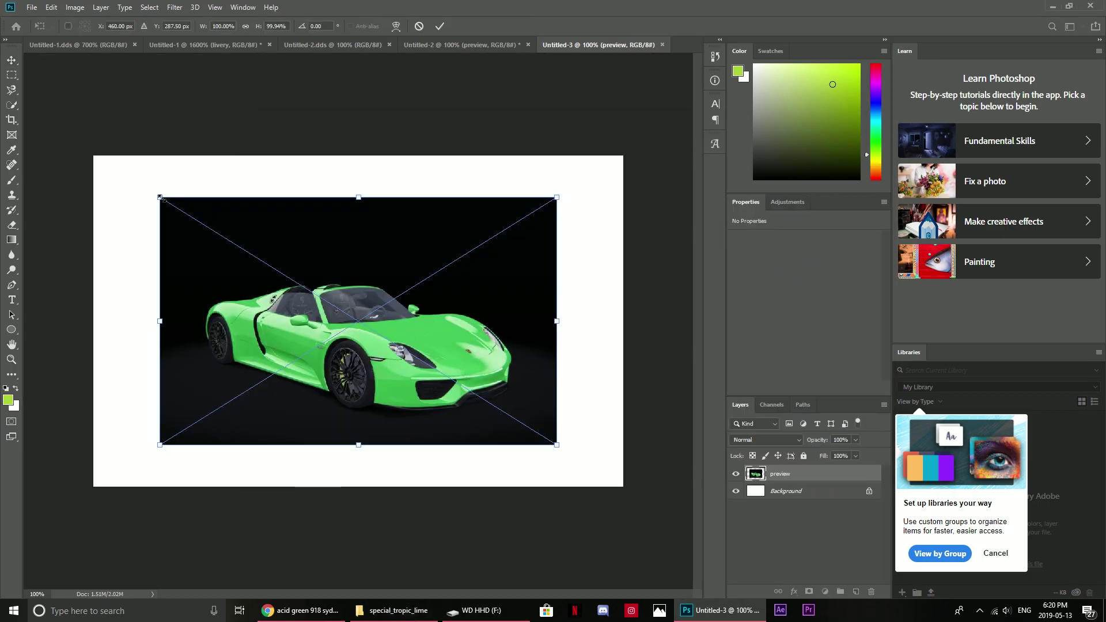
left_click_drag(160, 197, 95, 155)
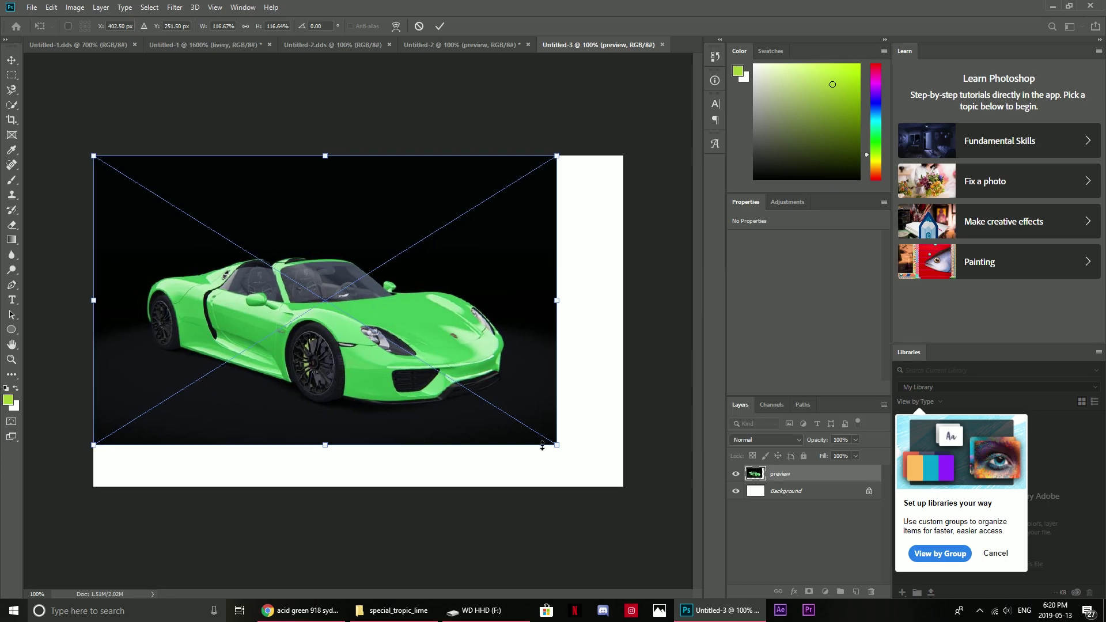
left_click_drag(557, 442, 624, 485)
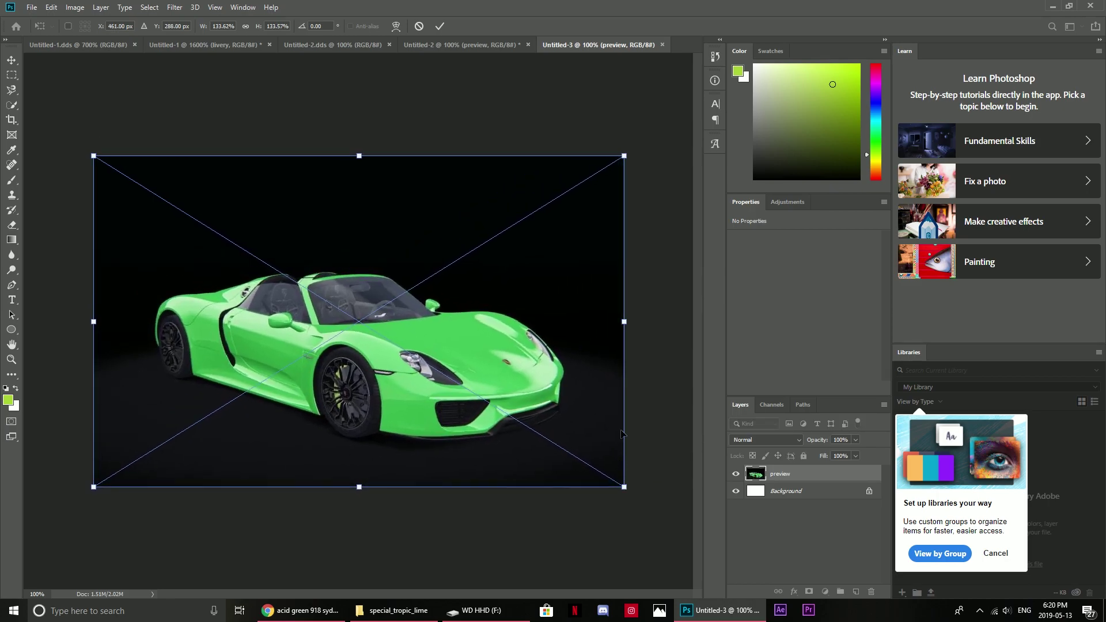
key("Return")
Open Levels from Image > Adjustments and cancel it without changes.
left_click(52, 7)
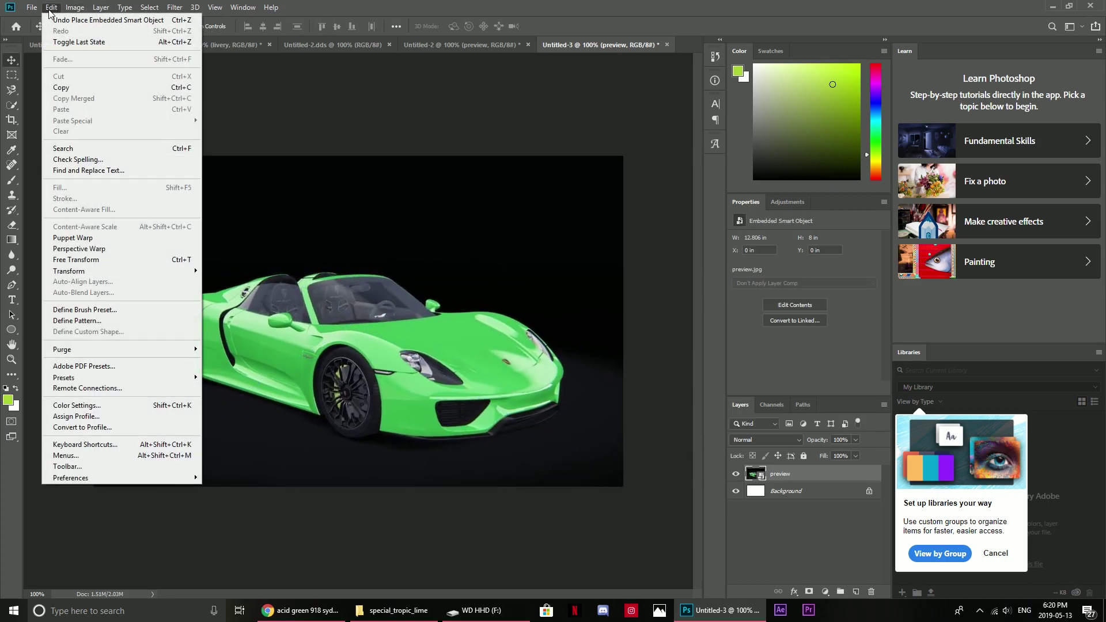
mouse_move(87, 4)
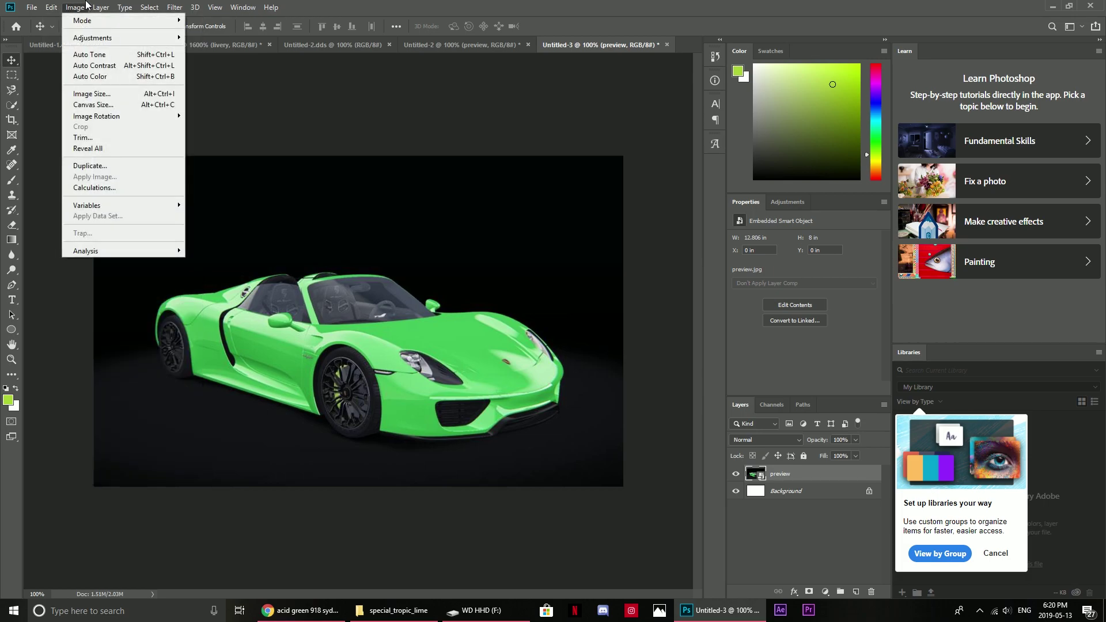
mouse_move(103, 39)
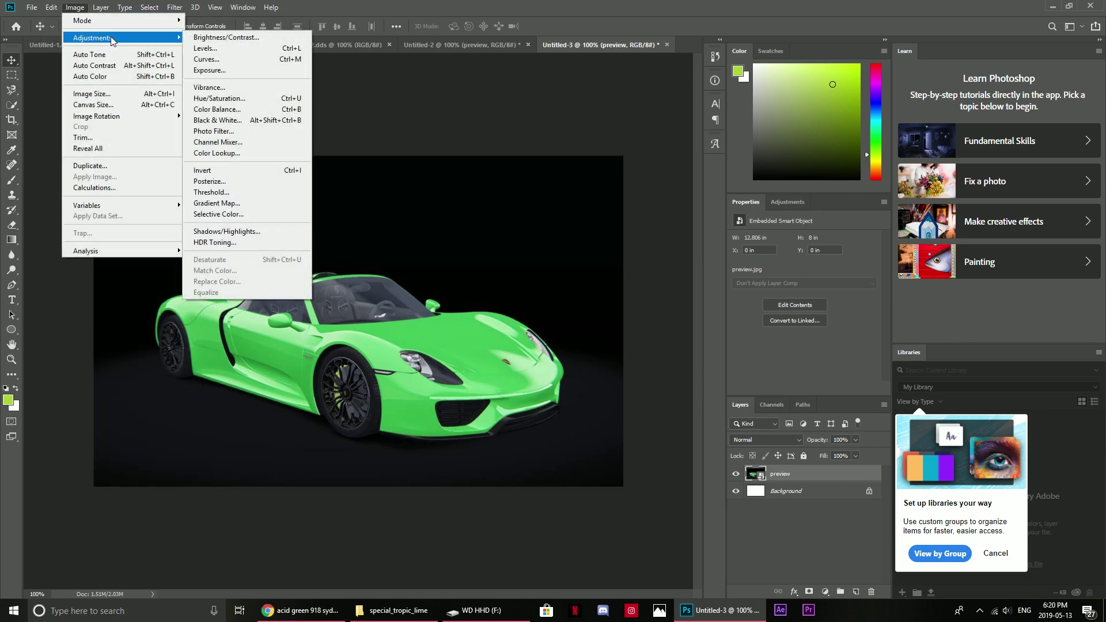
left_click(219, 50)
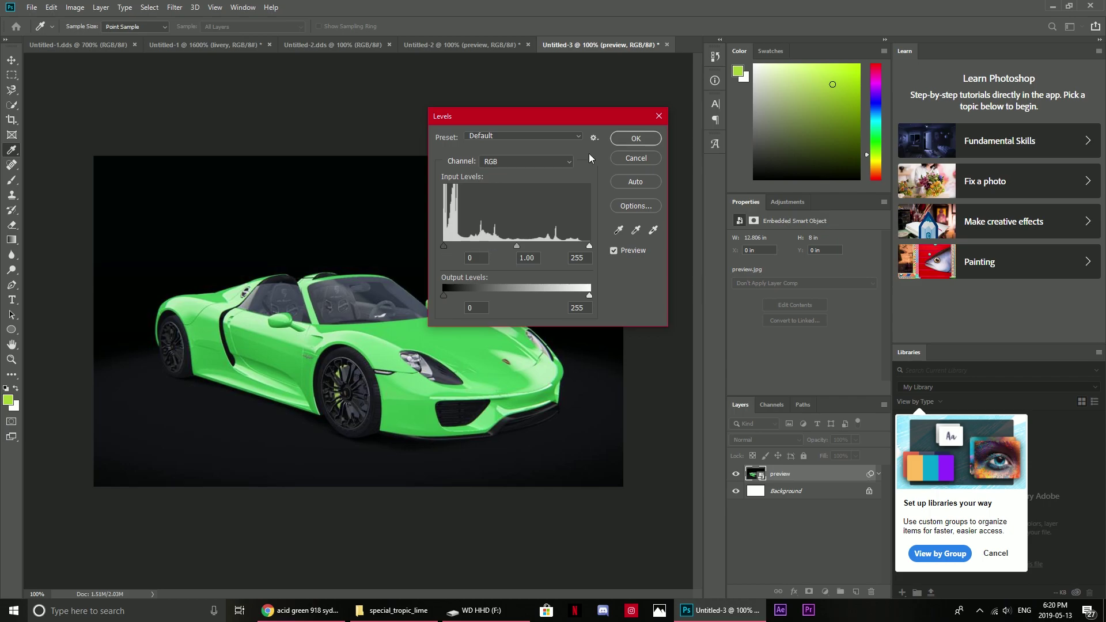
left_click(636, 157)
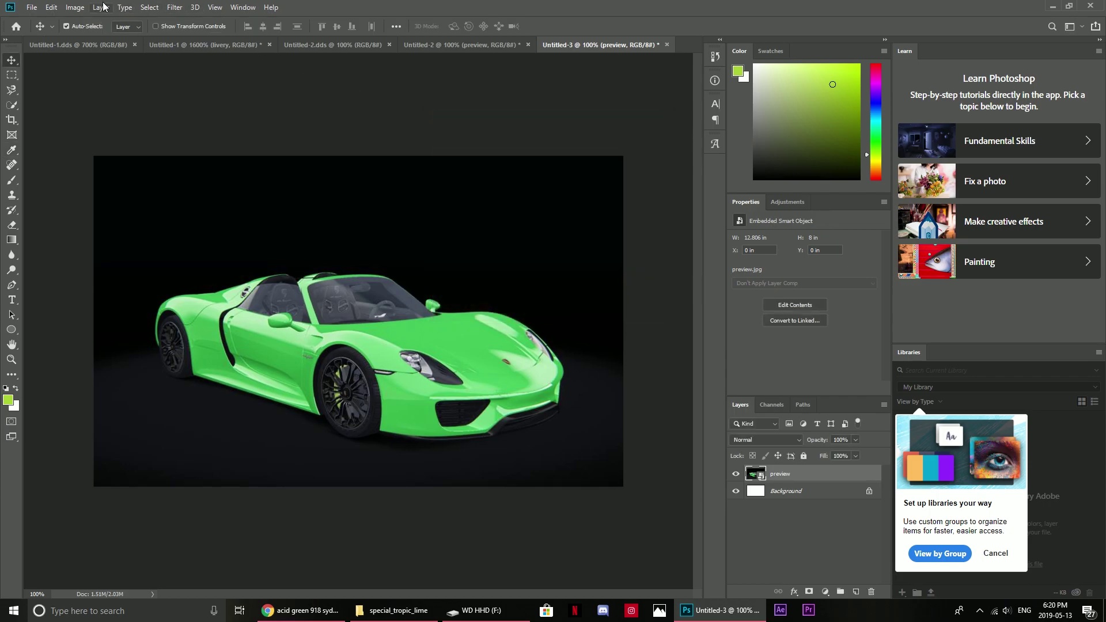
Apply an Exposure smart filter to the preview layer with exposure left at 0.
left_click(75, 7)
mouse_move(128, 43)
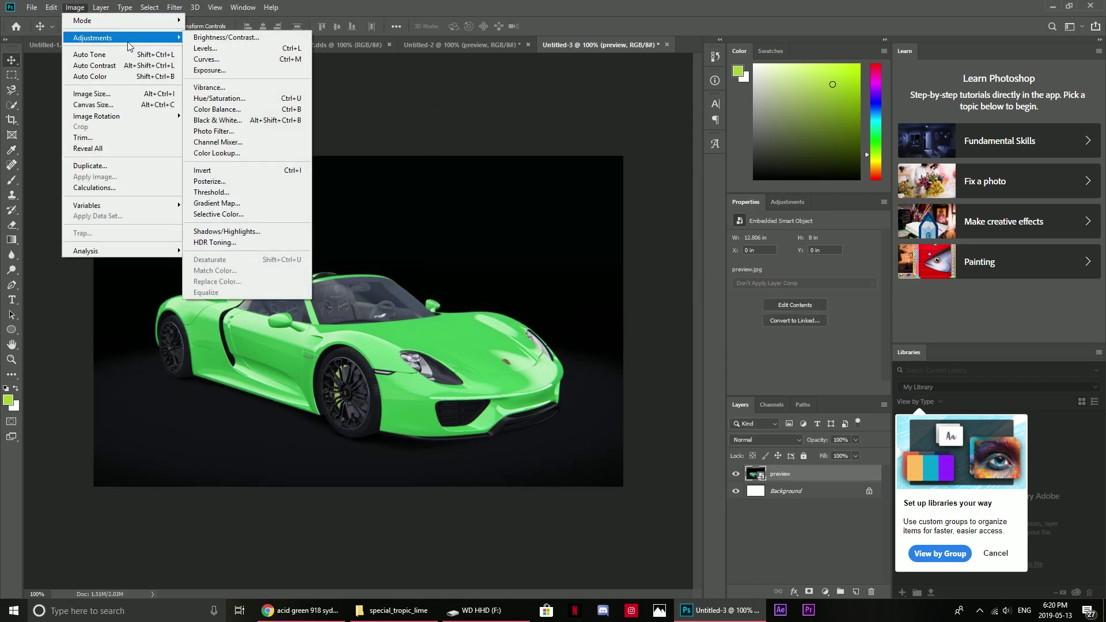
left_click(209, 70)
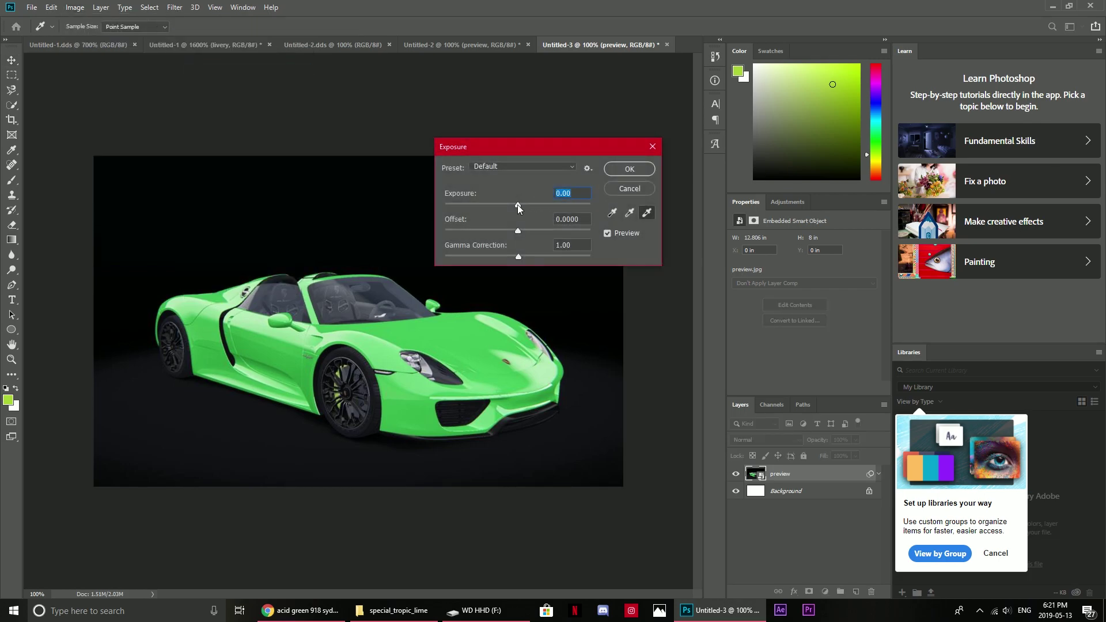
mouse_move(518, 206)
left_mouse_down()
mouse_move(555, 204)
mouse_move(483, 207)
mouse_move(525, 205)
mouse_move(512, 206)
left_mouse_up()
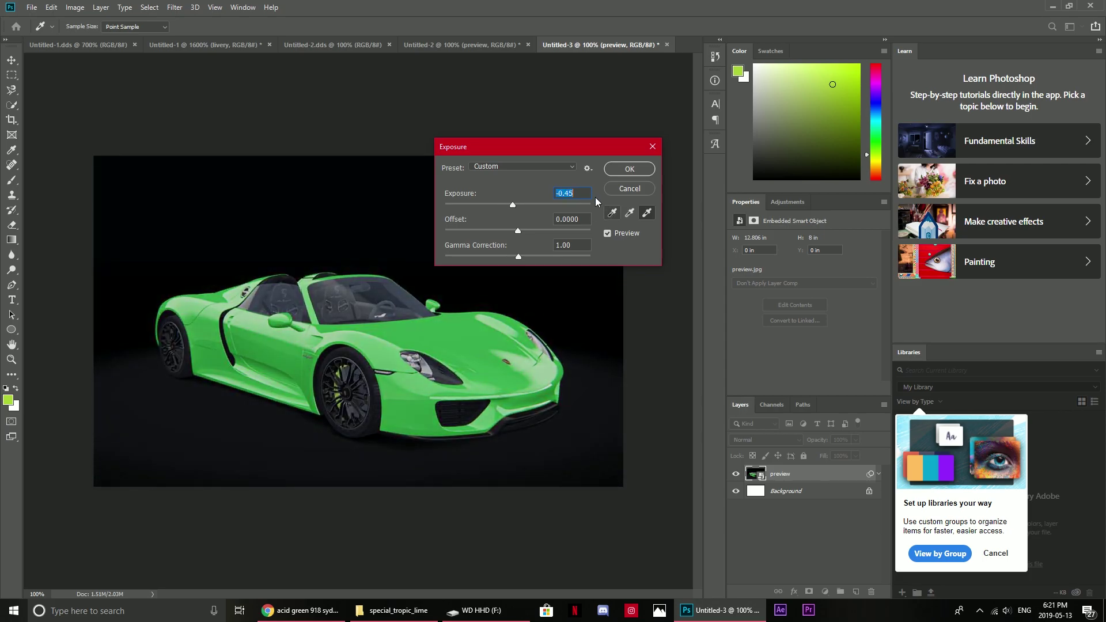
type("0")
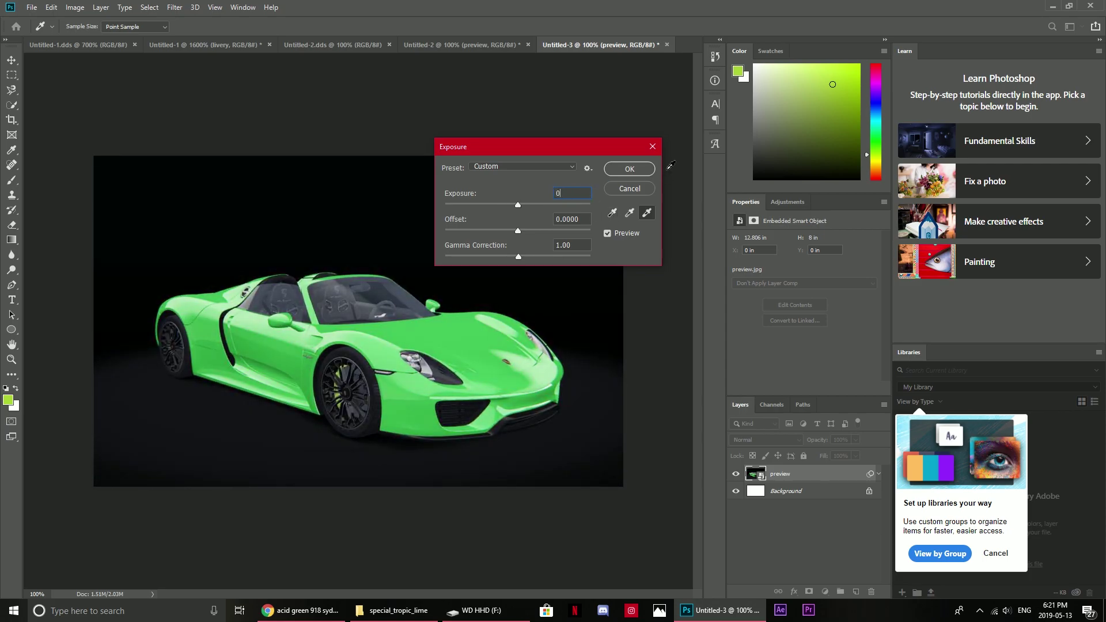
left_click(629, 169)
Bring up the Hue/Saturation adjustment from Image > Adjustments.
left_click(69, 7)
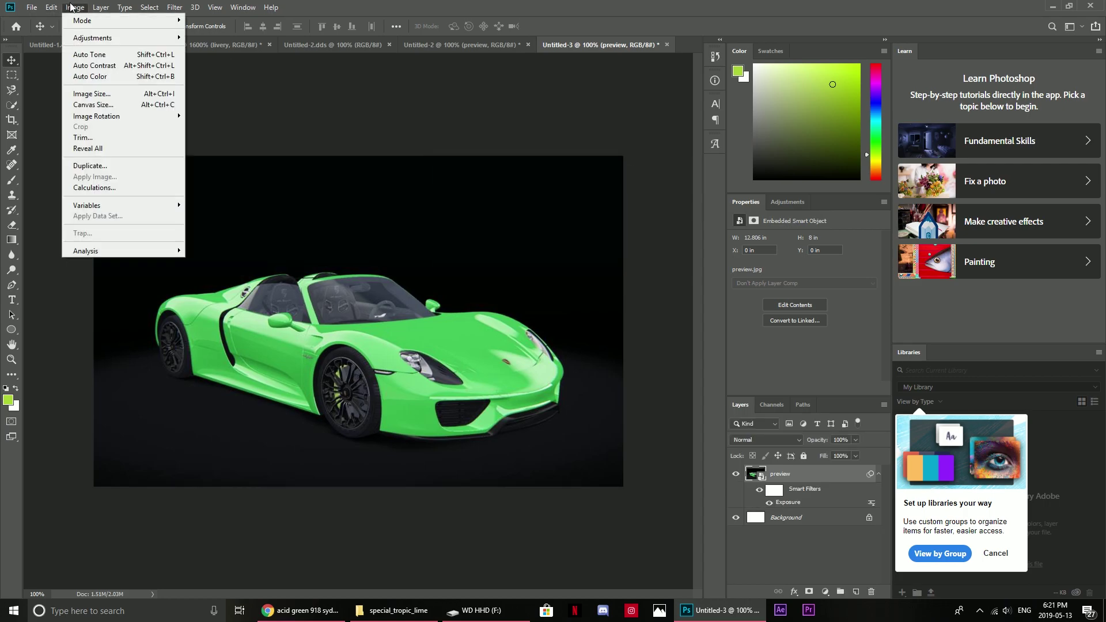
mouse_move(115, 44)
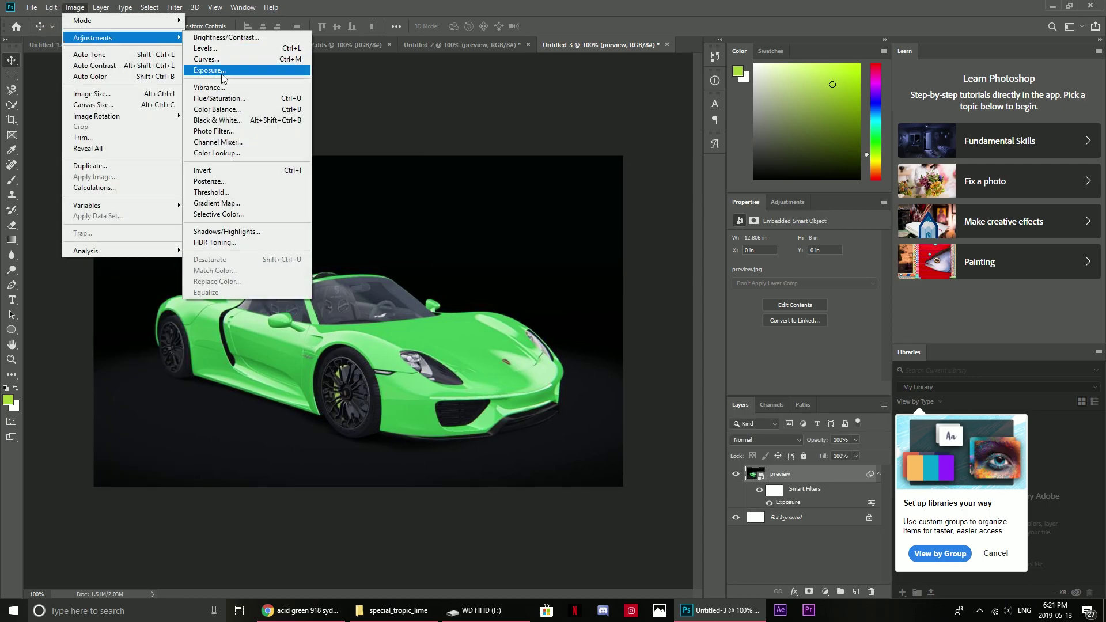
left_click(221, 98)
Apply Hue/Saturation with Hue at -39, turning the car acid lime.
left_click_drag(522, 198, 498, 200)
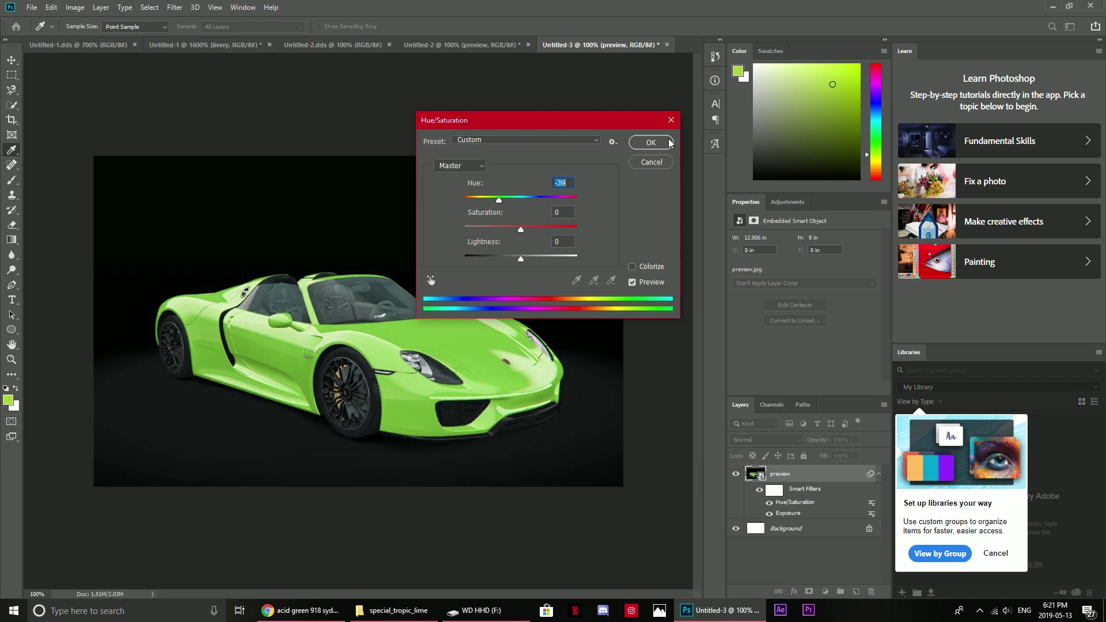
left_click(651, 143)
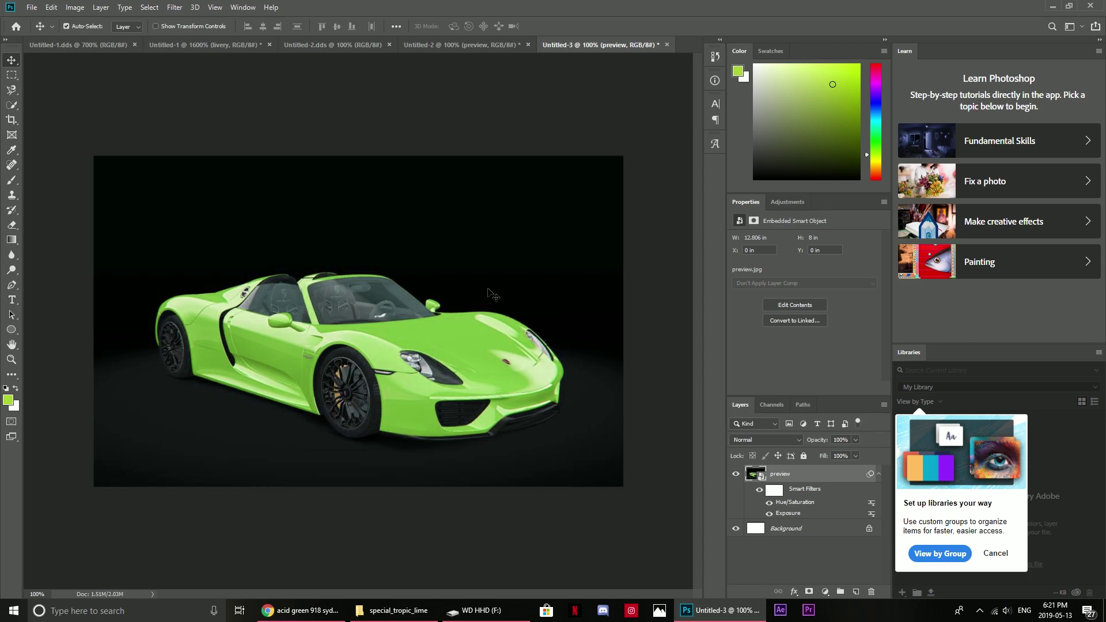
left_click(32, 8)
Save the lime car image as a JPEG at Quality 8 (High), then minimise Photoshop.
left_click(63, 136)
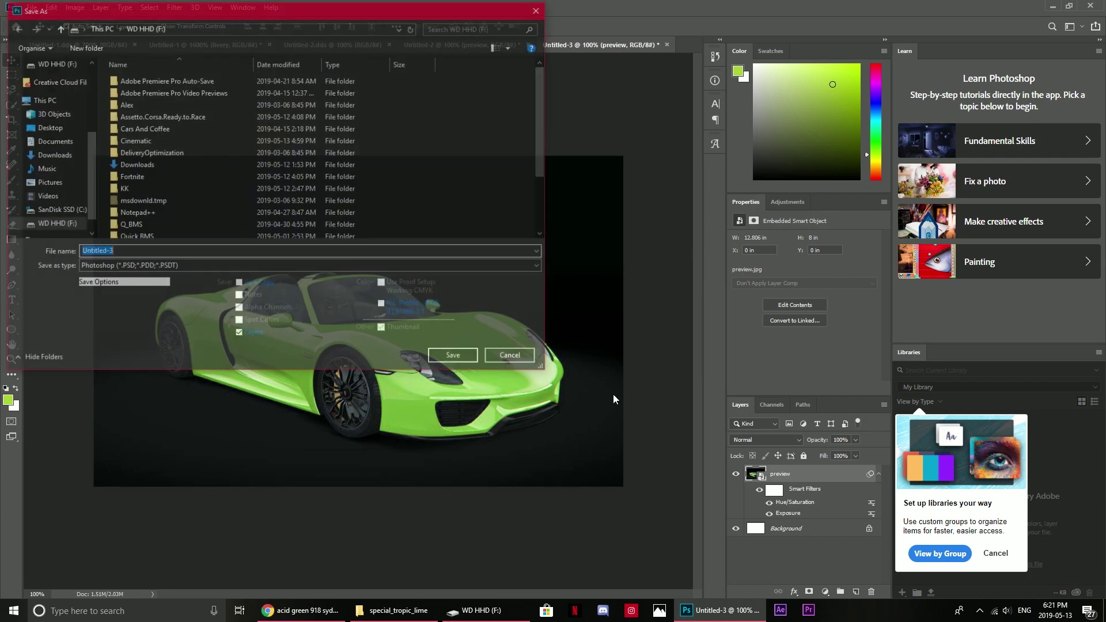
left_click(230, 266)
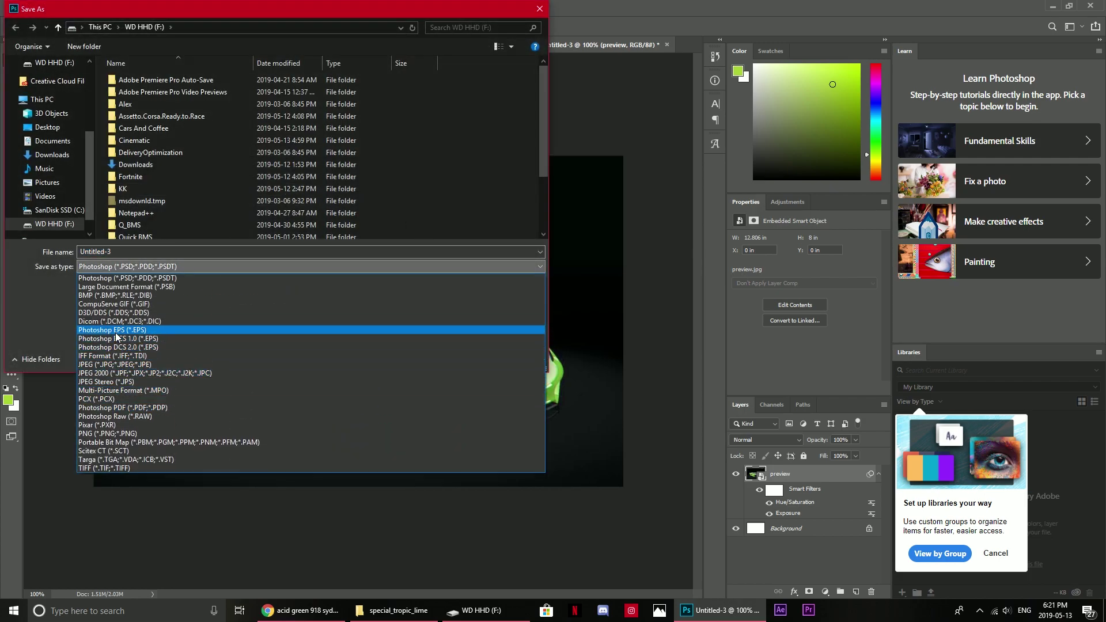
left_click(120, 313)
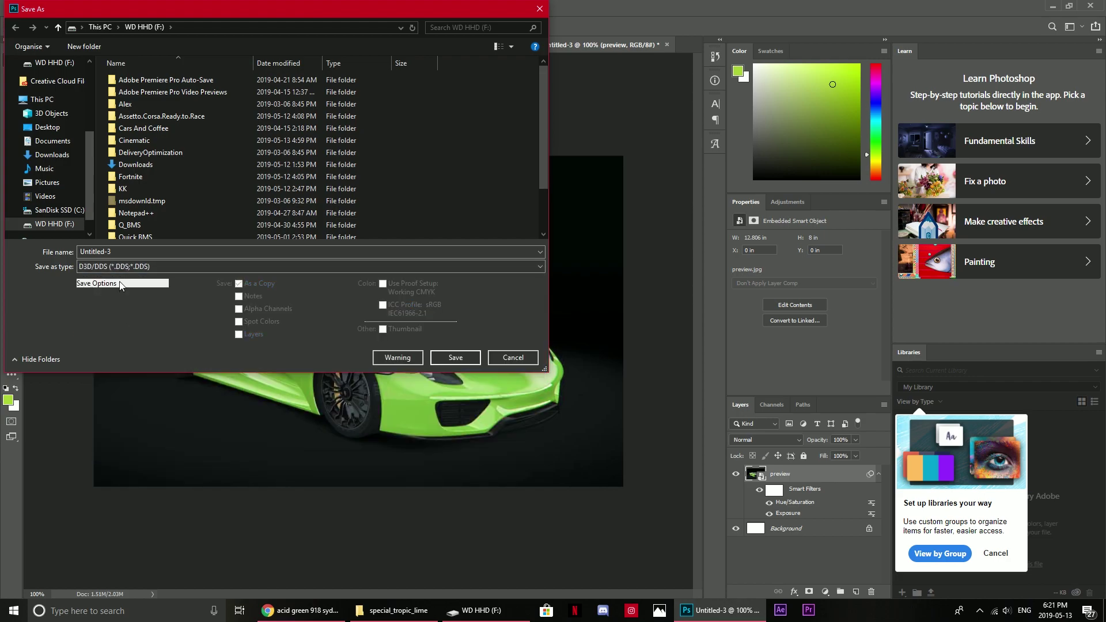
left_click(123, 267)
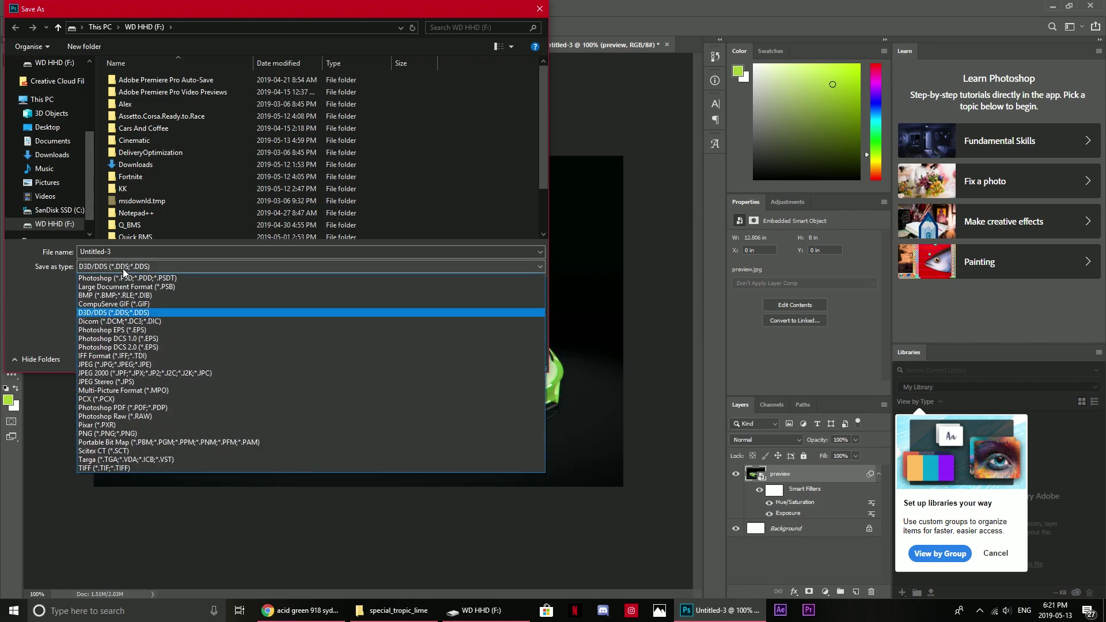
left_click(115, 364)
left_click(455, 358)
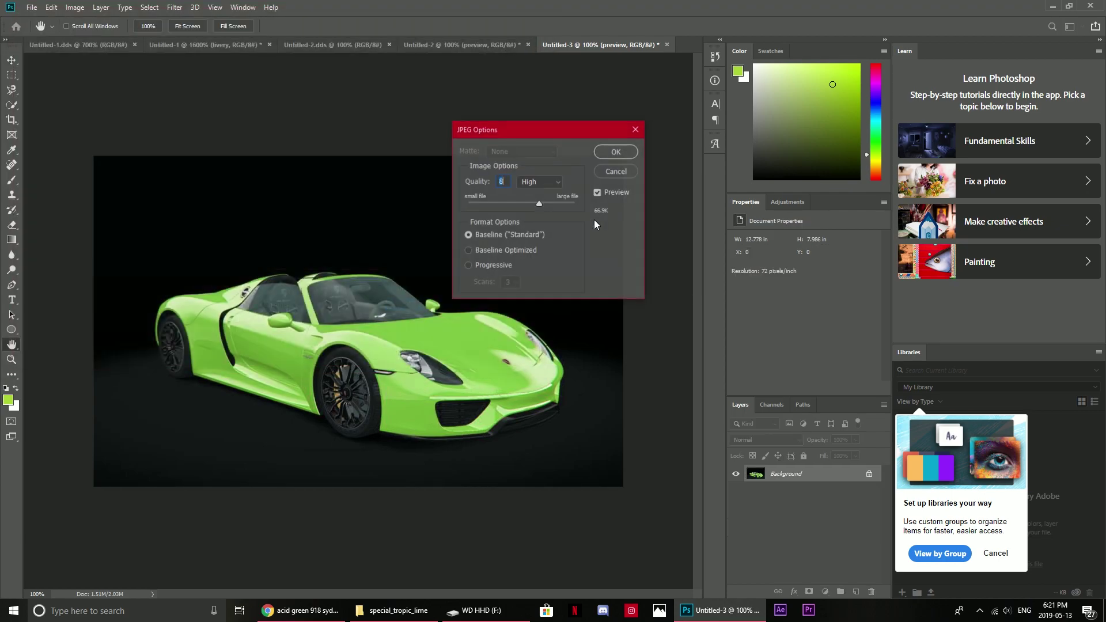
left_click(620, 152)
left_click(1049, 5)
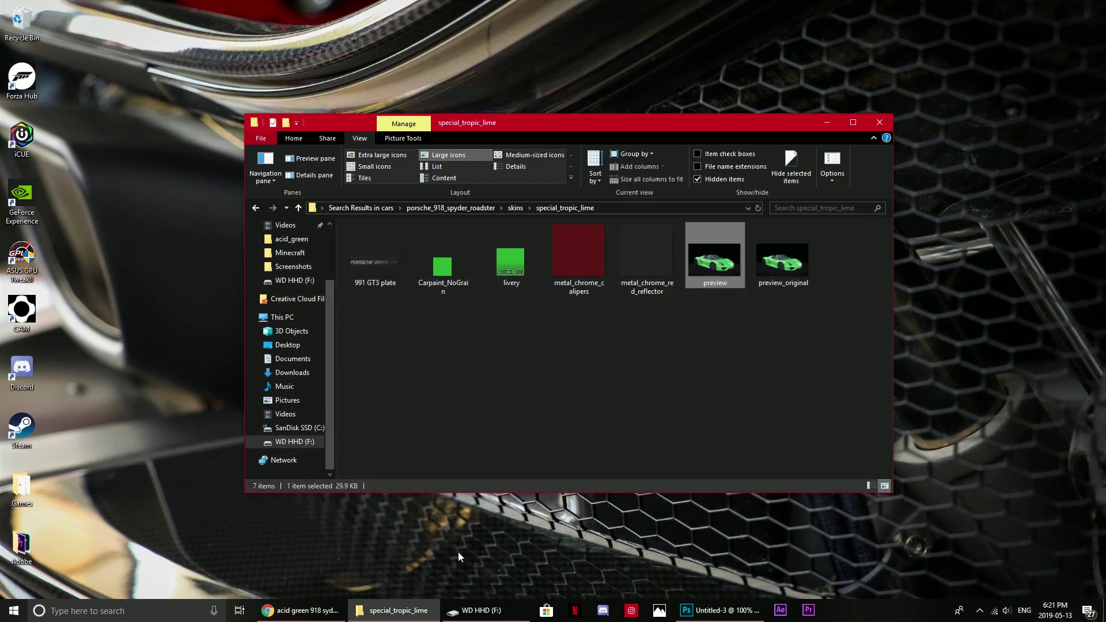
Move Untitled-3.jpg from WD HHD (F:) into the acid_green skin folder.
left_click(481, 610)
left_click(514, 121)
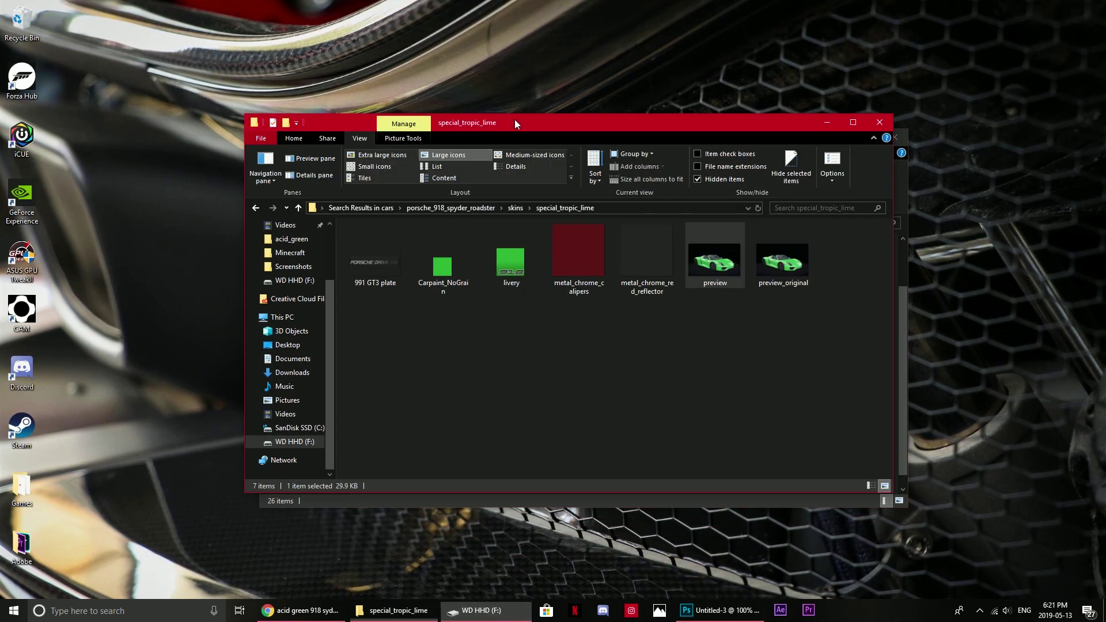
key("alt+Left")
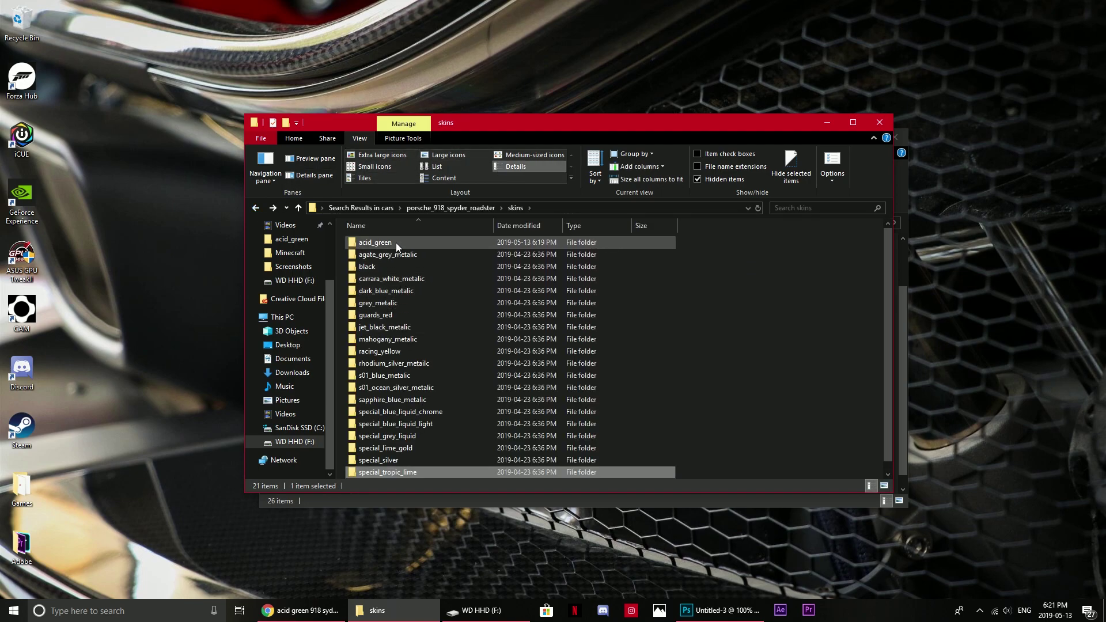
double_click(396, 243)
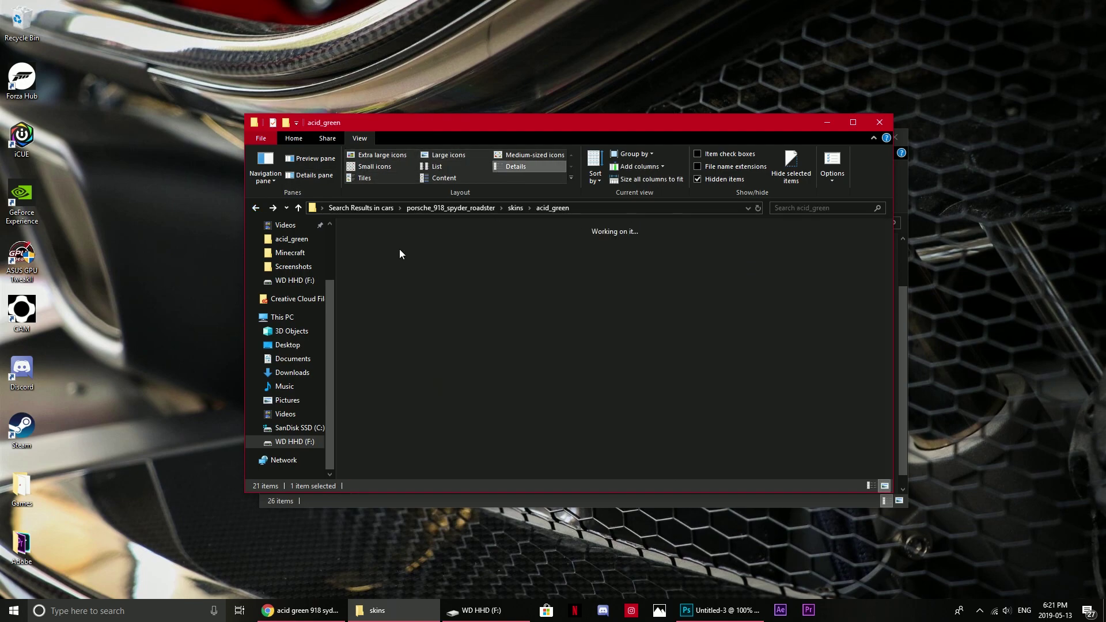
left_click(454, 617)
left_click(434, 487)
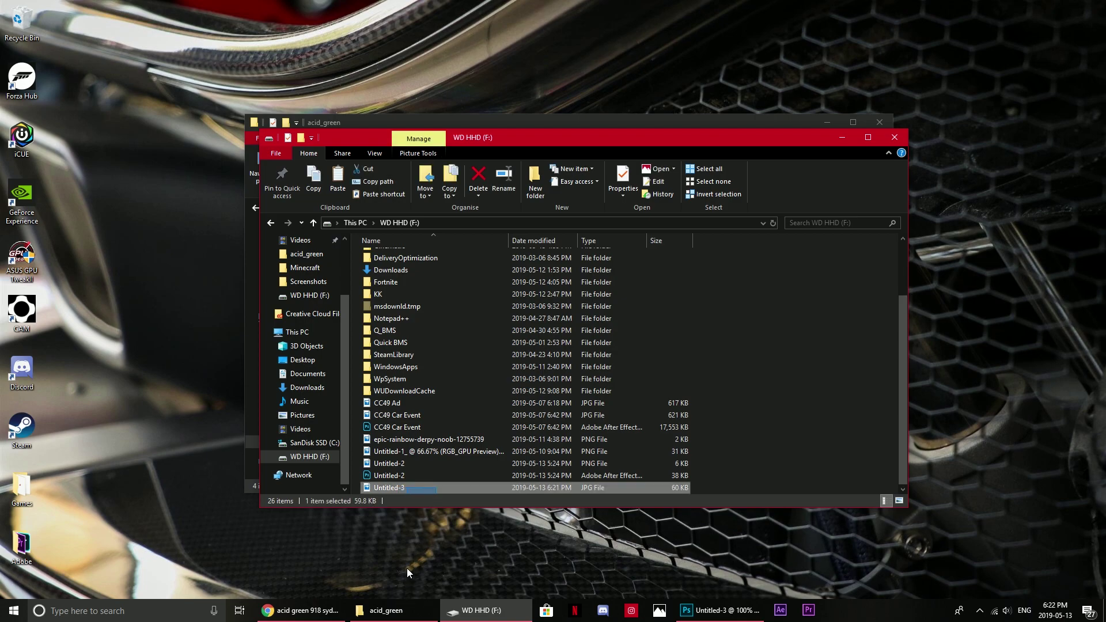
left_click_drag(407, 568, 618, 384)
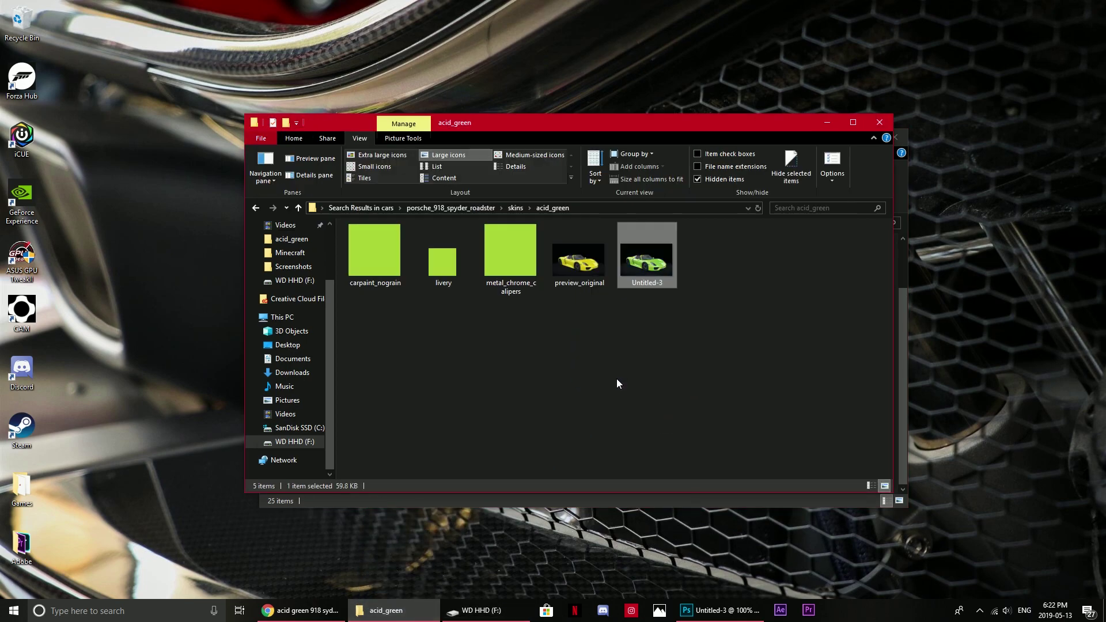
Rename Untitled-3 to 'preview' in the acid_green folder.
right_click(663, 266)
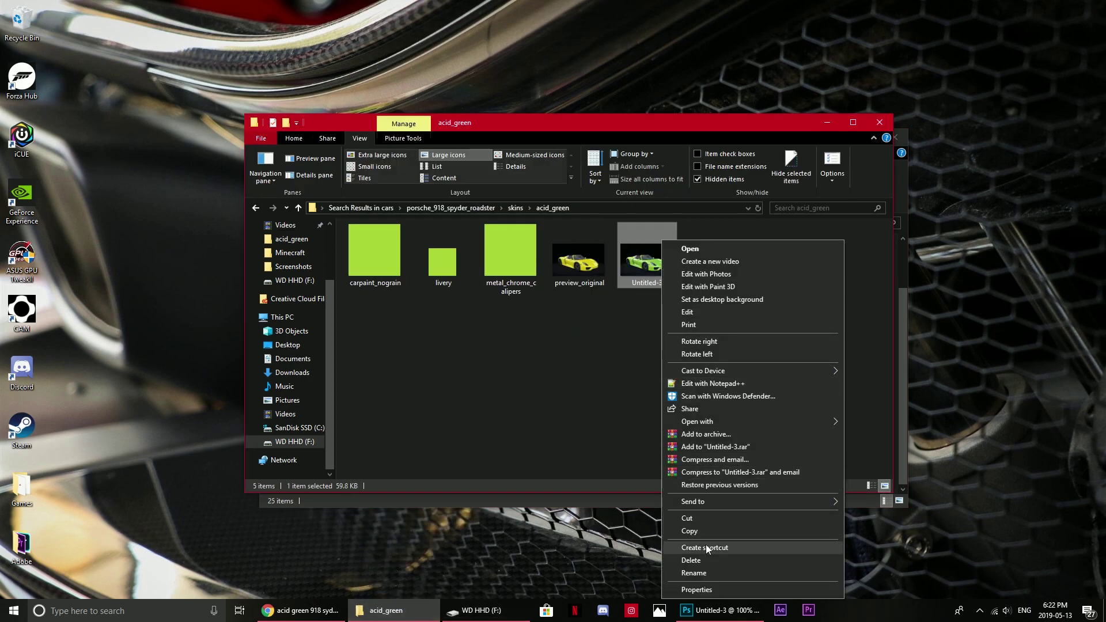
left_click(706, 574)
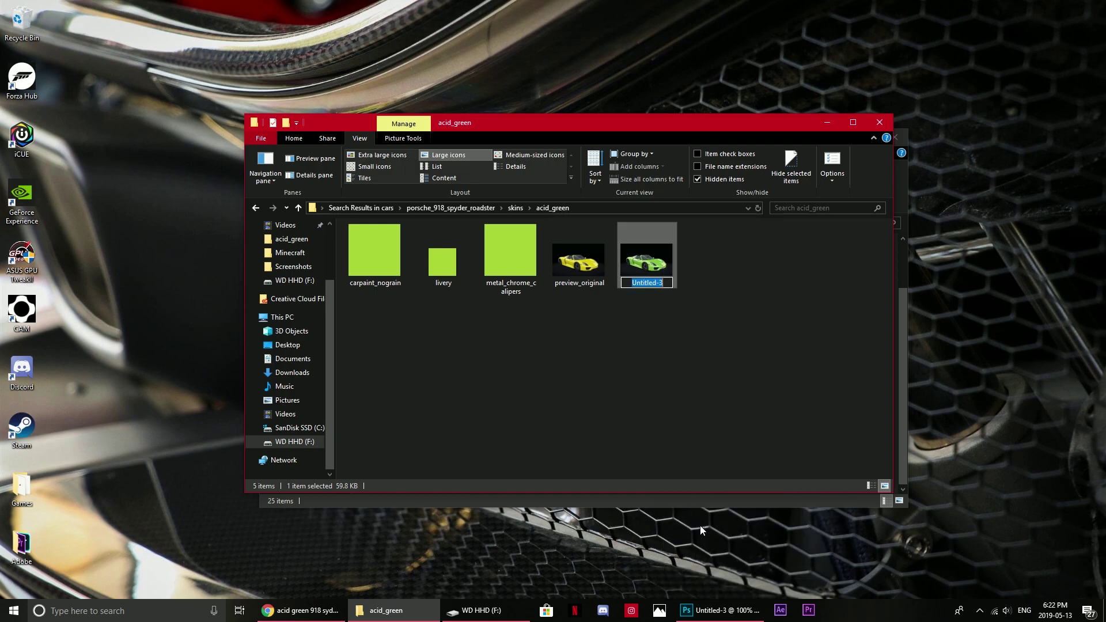
type("preview")
key("Return")
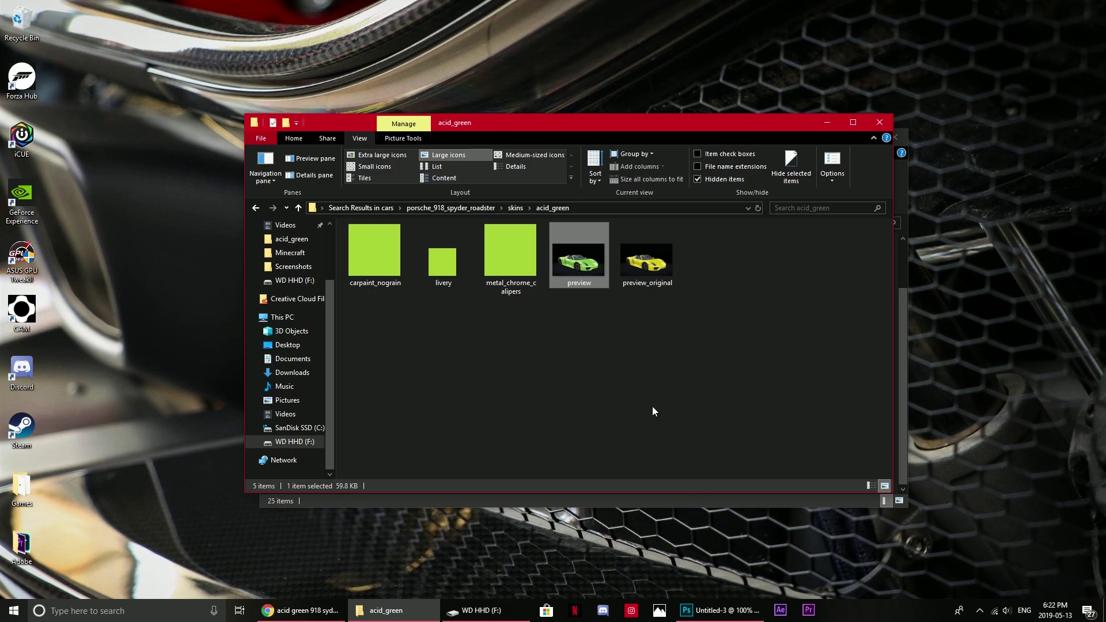
left_click(653, 408)
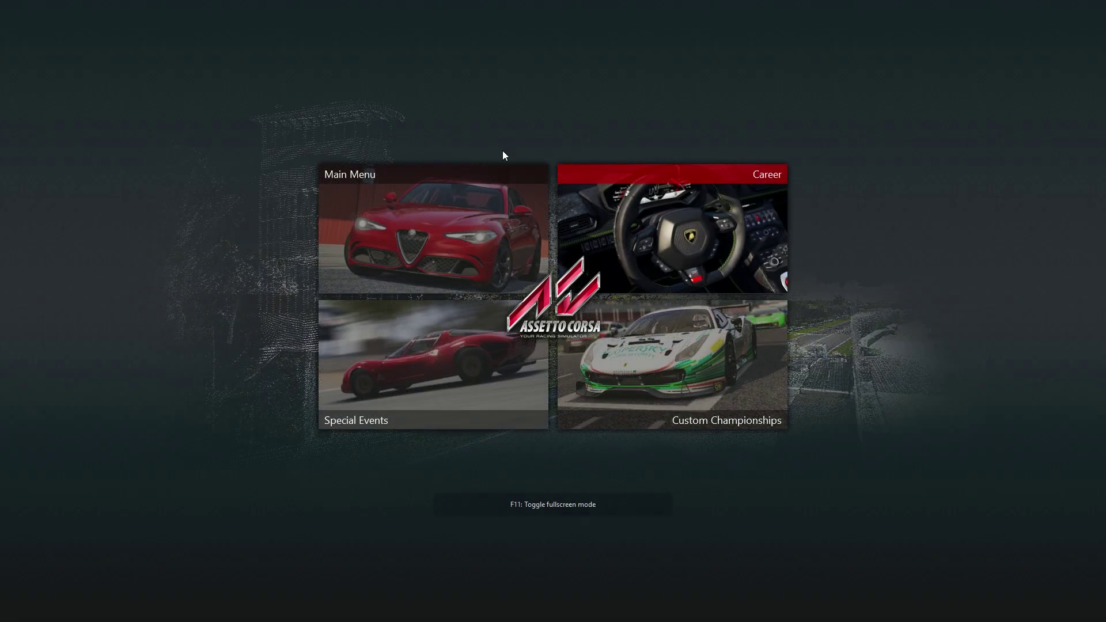
Open the 918 Spyder roadster showroom from Quick Race and show its livery colours.
left_click(477, 253)
left_click(306, 139)
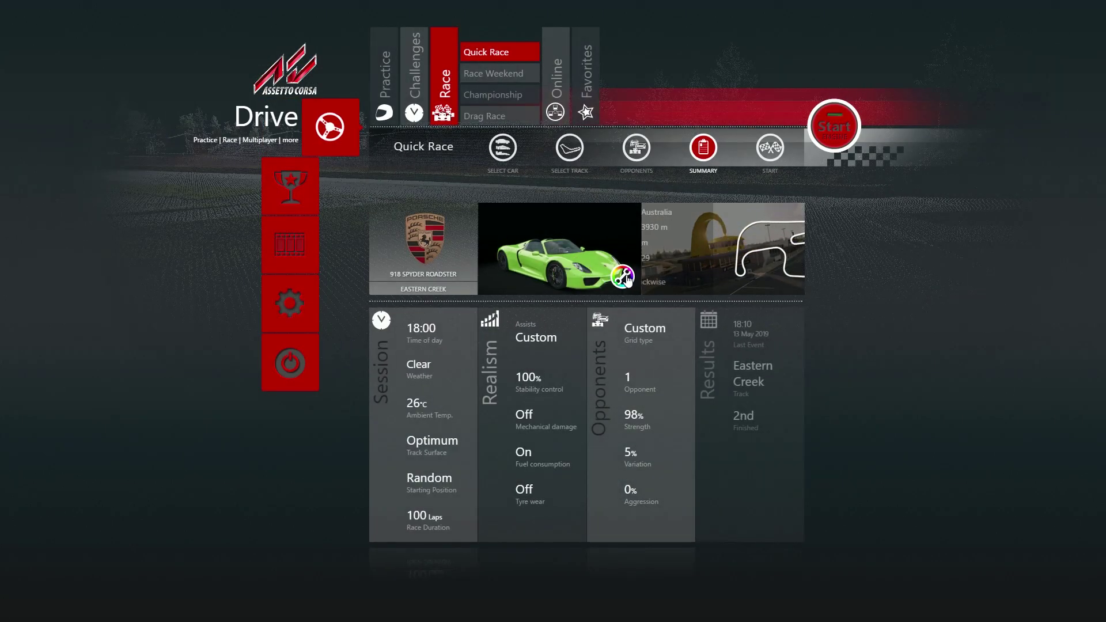
left_click(628, 286)
left_click(726, 33)
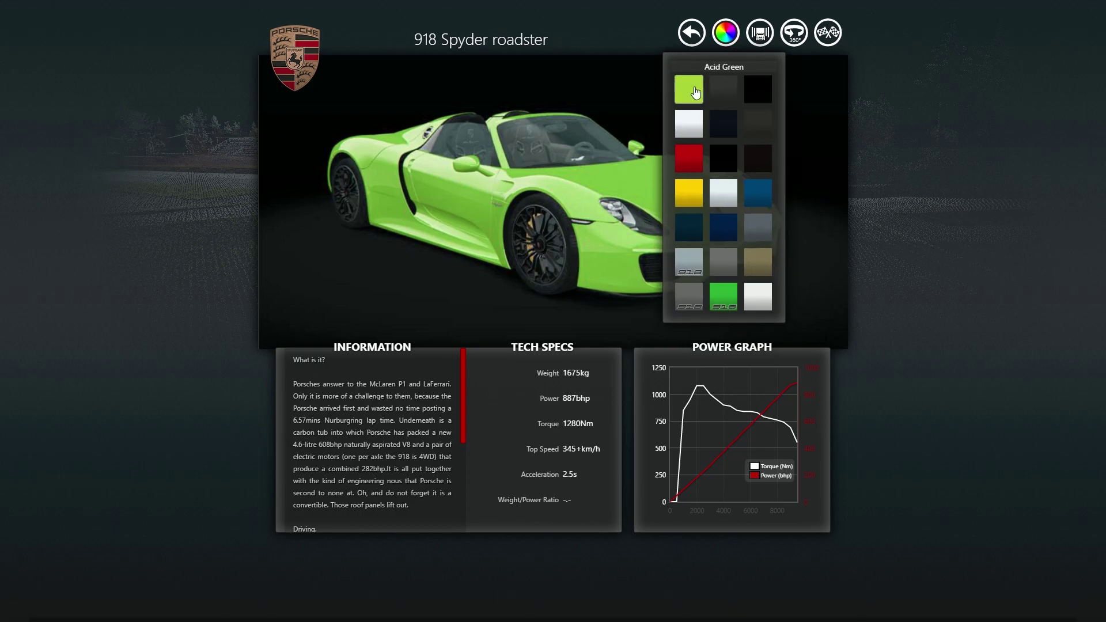
Compare Agate Grey, Rhodium Silver and Black liveries, then settle on Acid Green and return.
left_click(857, 304)
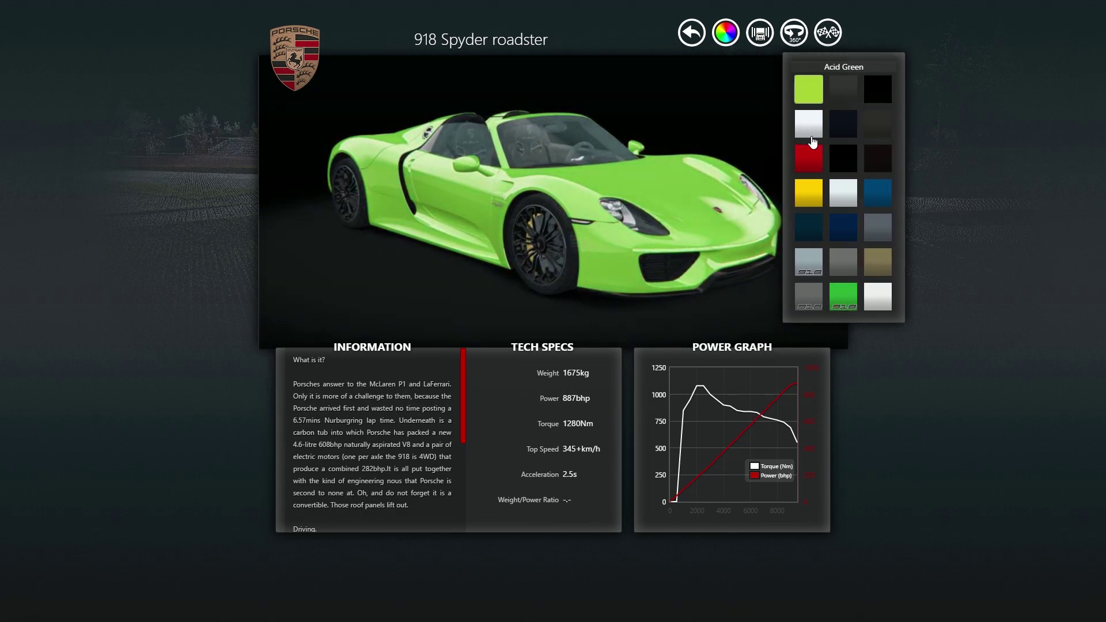
left_click(834, 92)
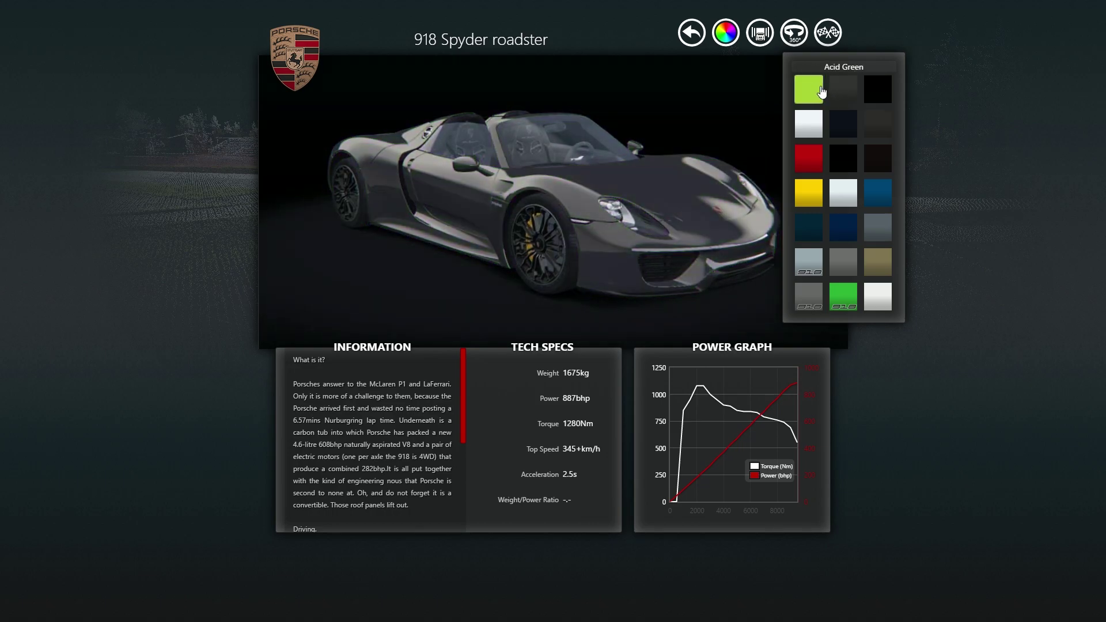
left_click(809, 89)
left_click(848, 90)
left_click(809, 90)
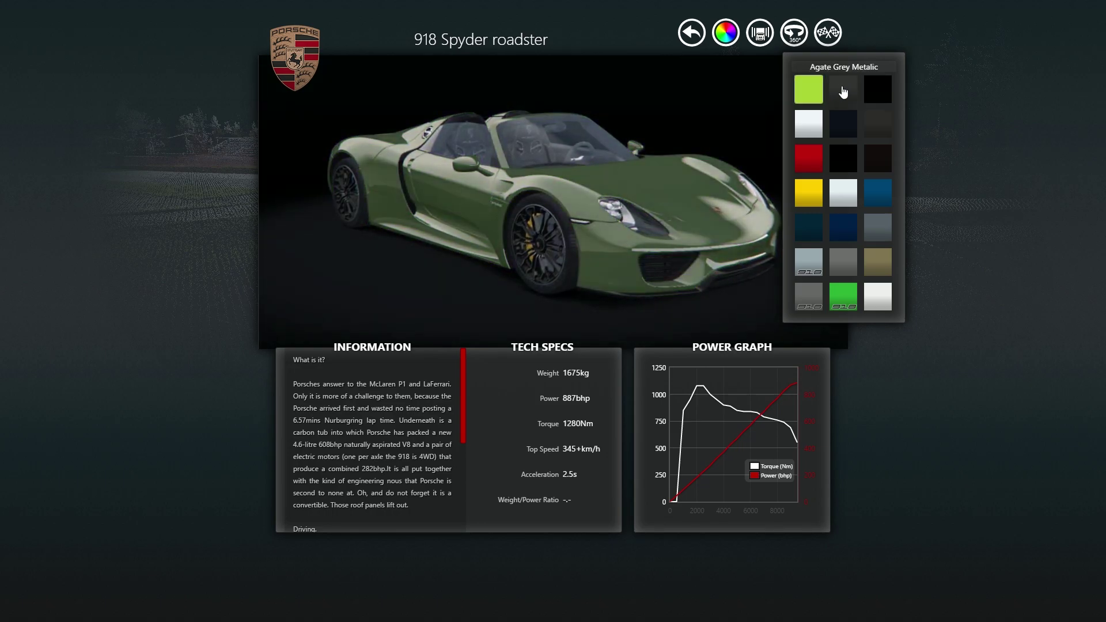
left_click(846, 91)
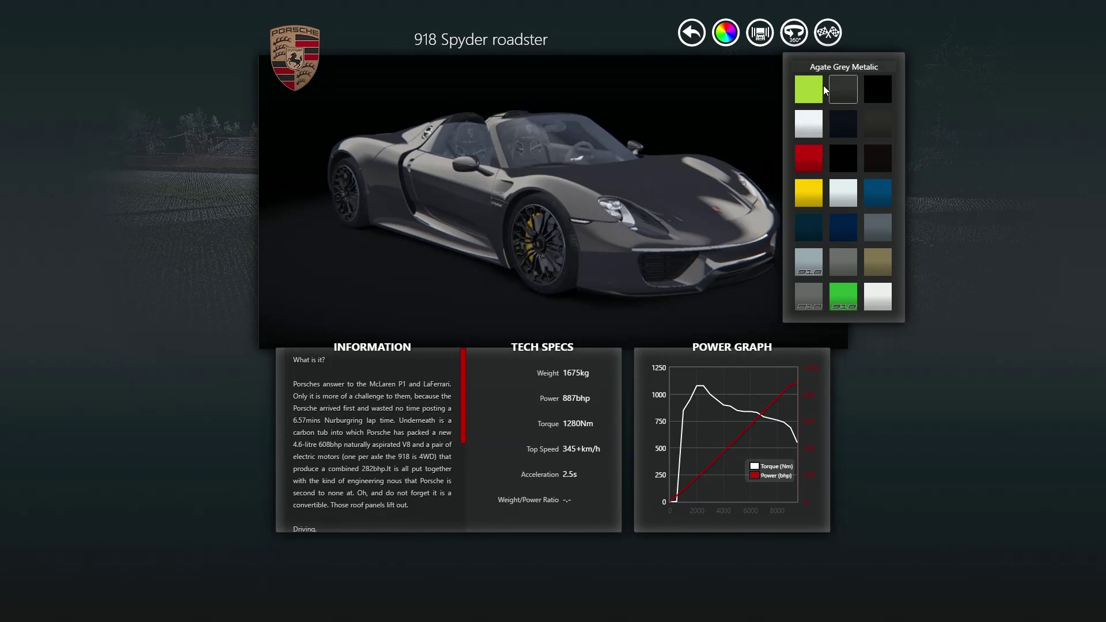
left_click(818, 94)
left_click(845, 192)
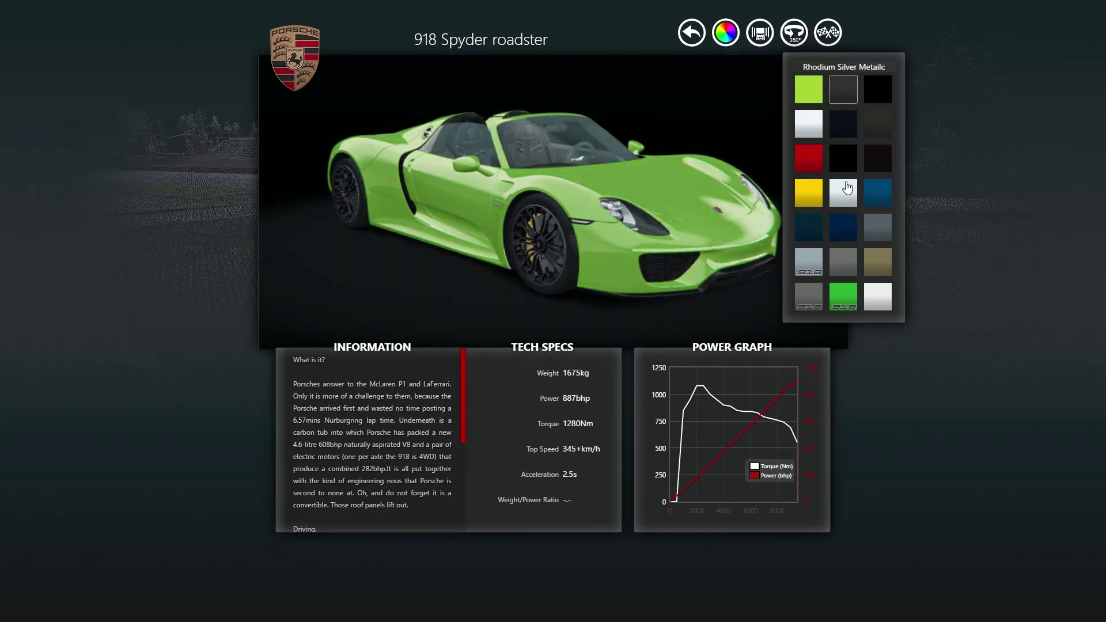
left_click(869, 89)
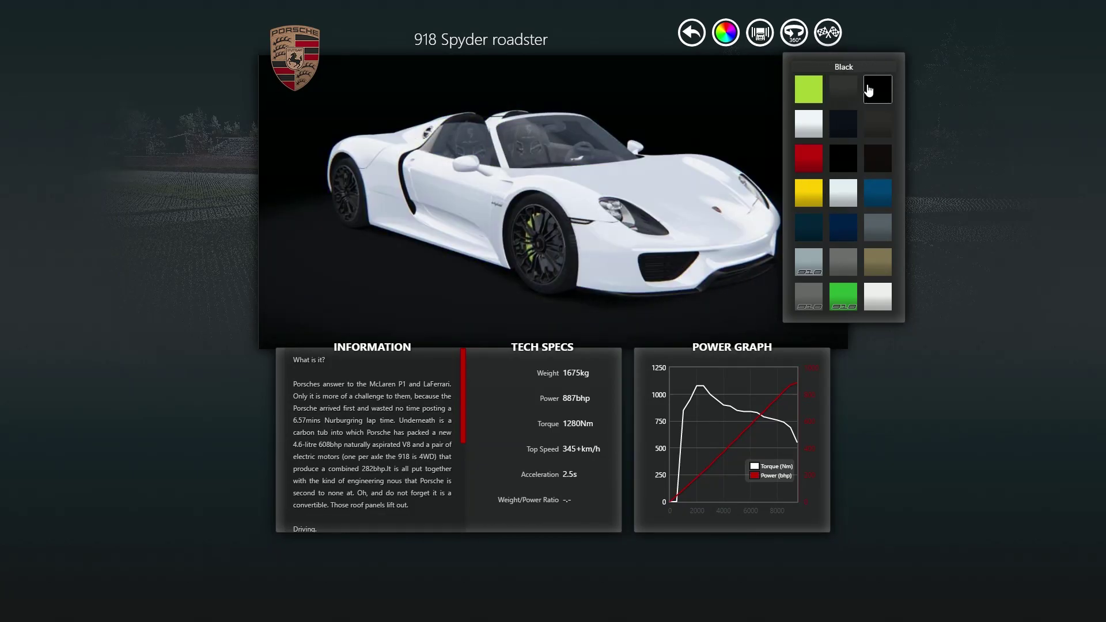
left_click(819, 89)
left_click(692, 32)
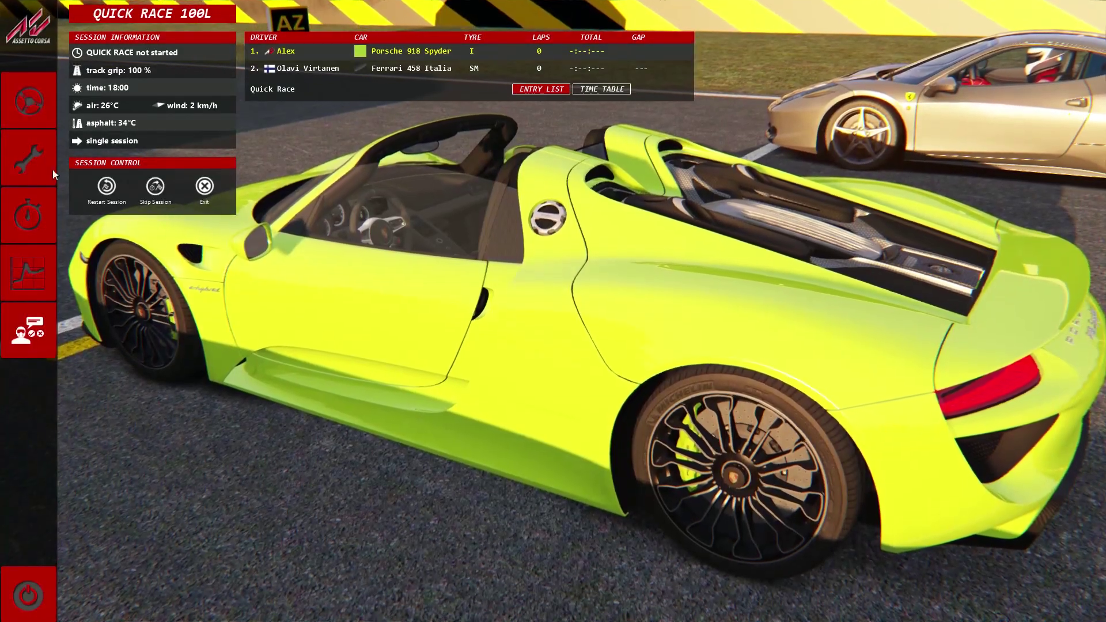
Close the session menu so the acid-green 918 Spyder heads onto the Eastern Creek track.
key("Escape")
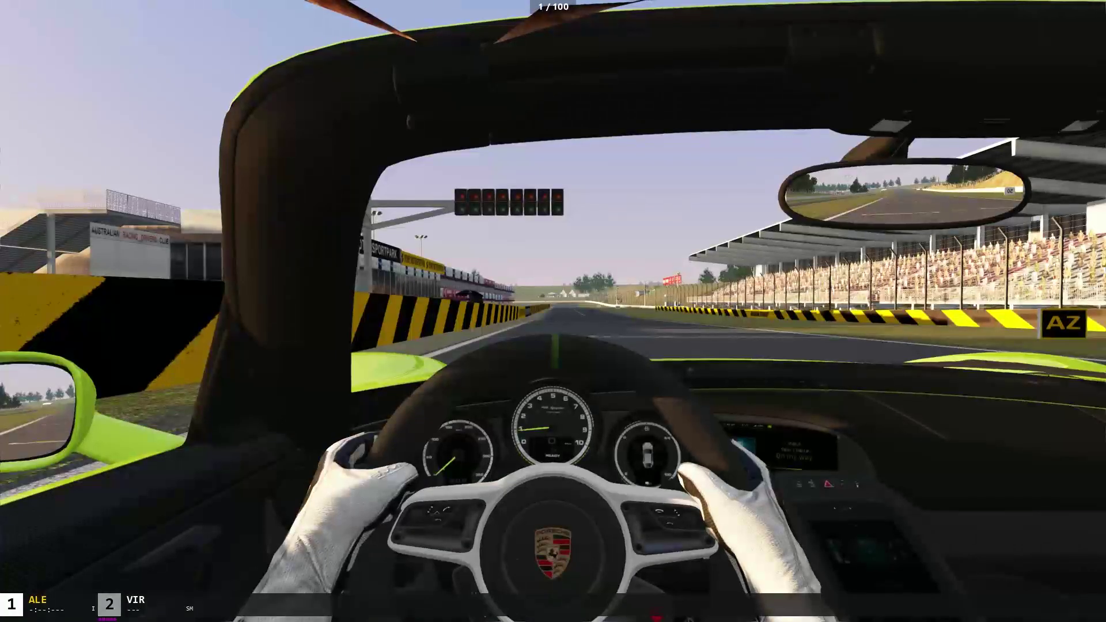
Pause the race, exit Assetto Corsa, and close the drive window.
key("Escape")
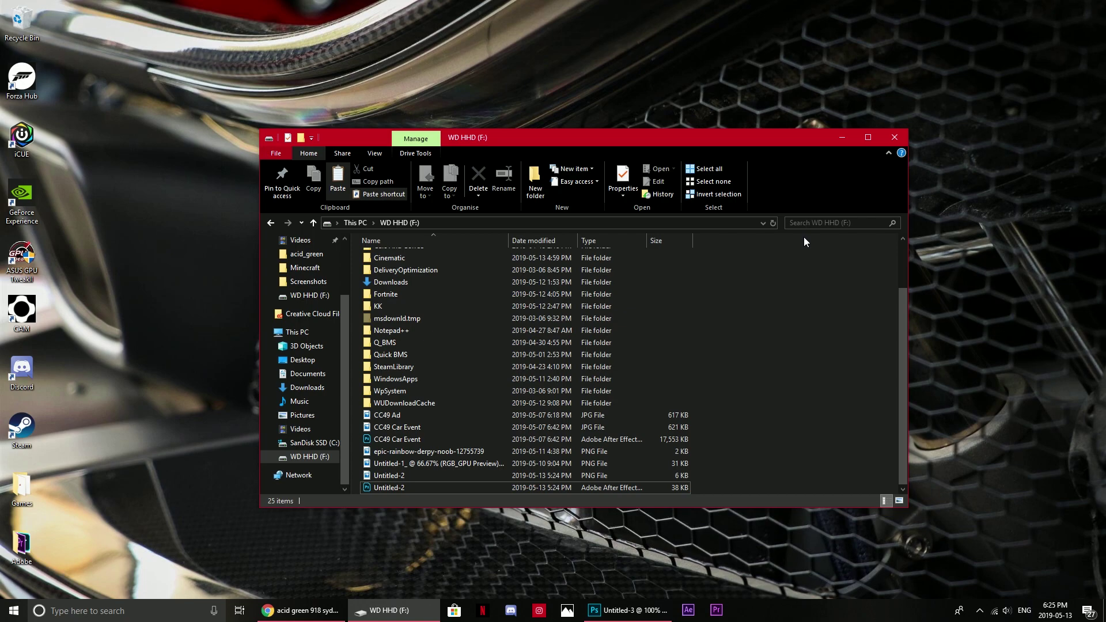
left_click(900, 139)
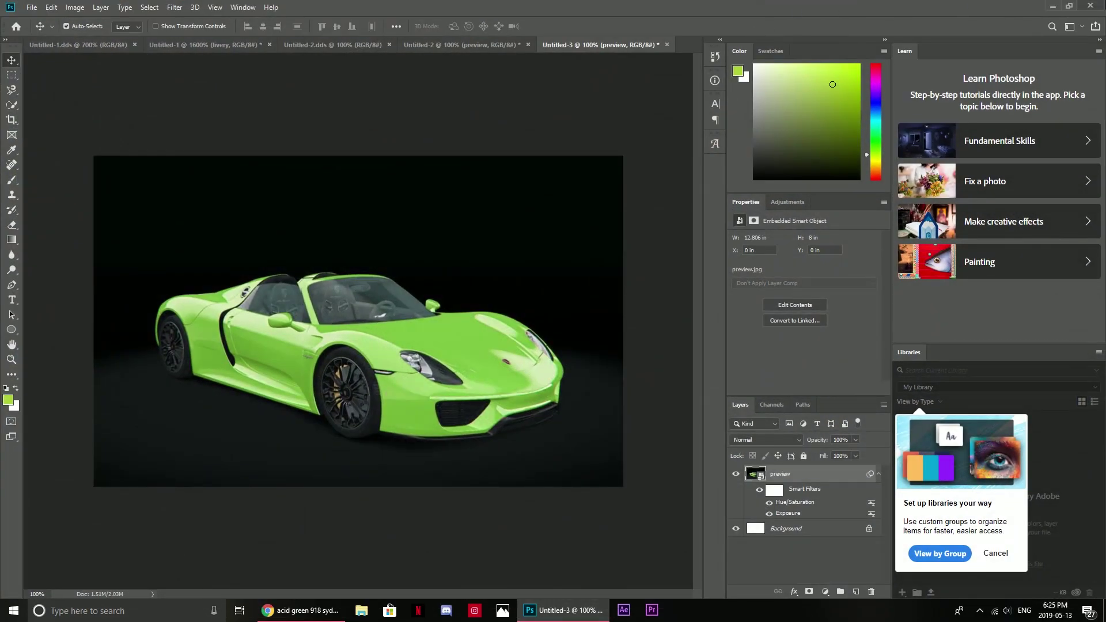
Quit Photoshop without saving Untitled-1, -2 and -3, then close the Google Images browser.
left_click(1092, 16)
left_click(549, 228)
left_click(549, 228)
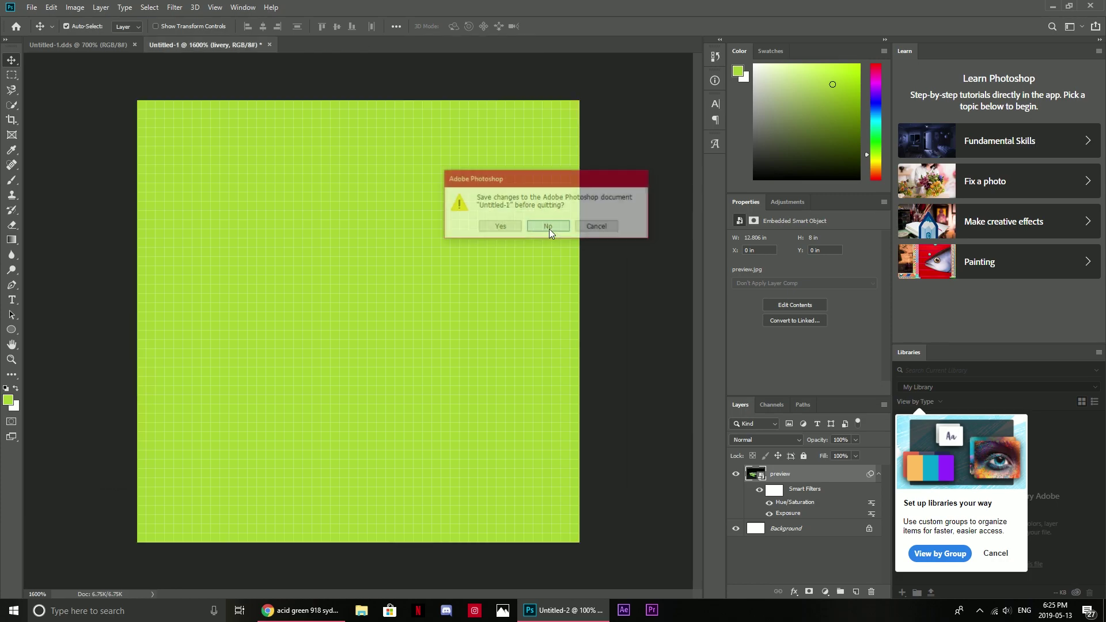
left_click(549, 229)
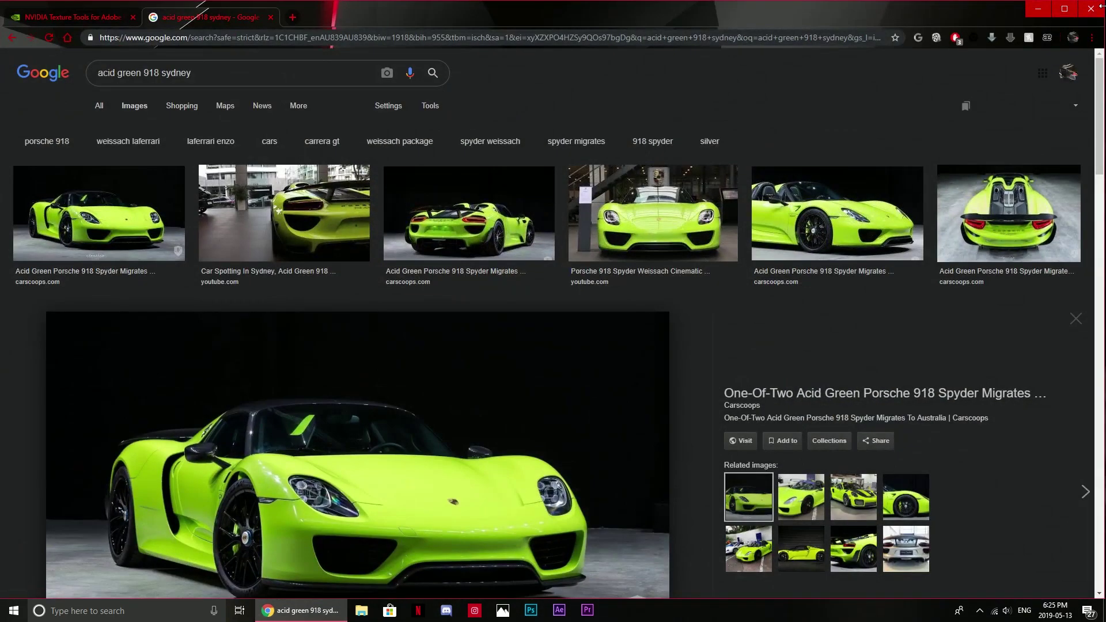
left_click(1092, 7)
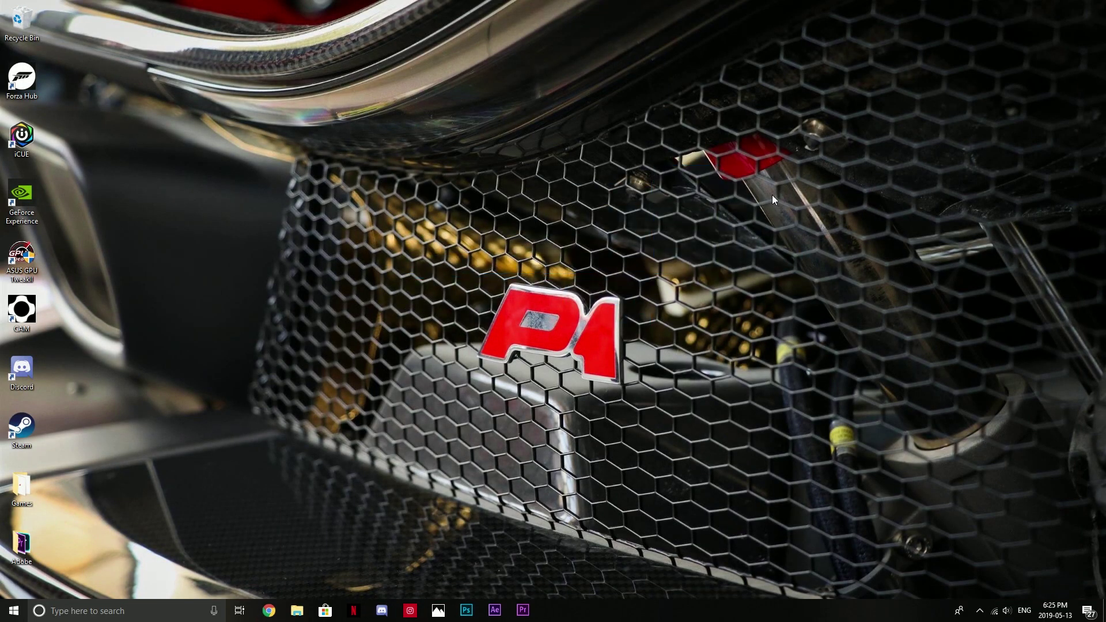